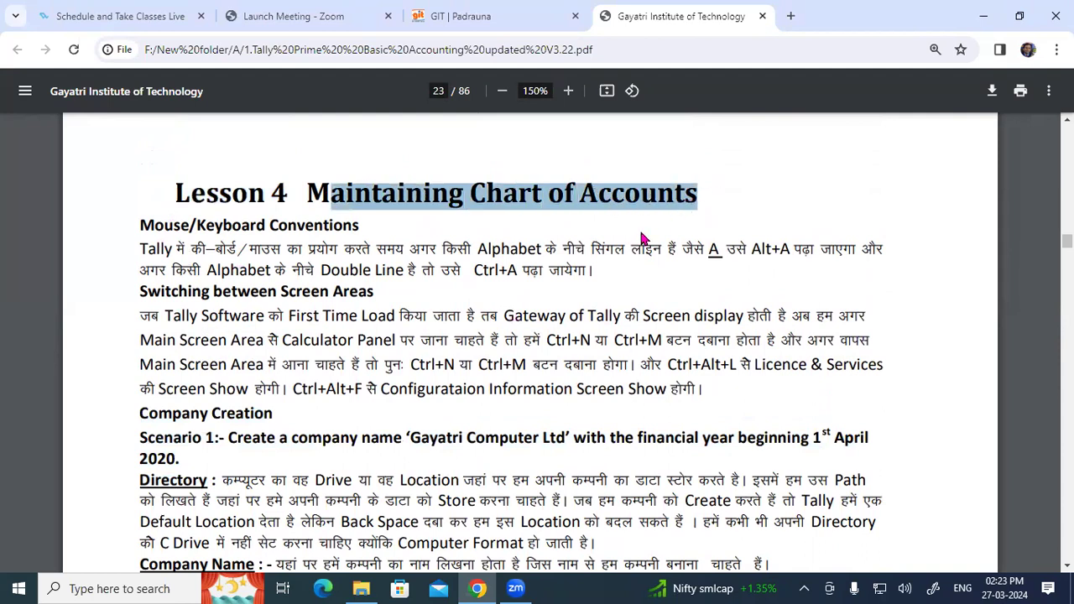
# Highlight the Mouse/Keyboard Conventions and Switching between Screen Areas paragraphs, then handwrite 'main' over the heading.
pyautogui.moveTo(143, 222); pyautogui.dragTo(595, 275)
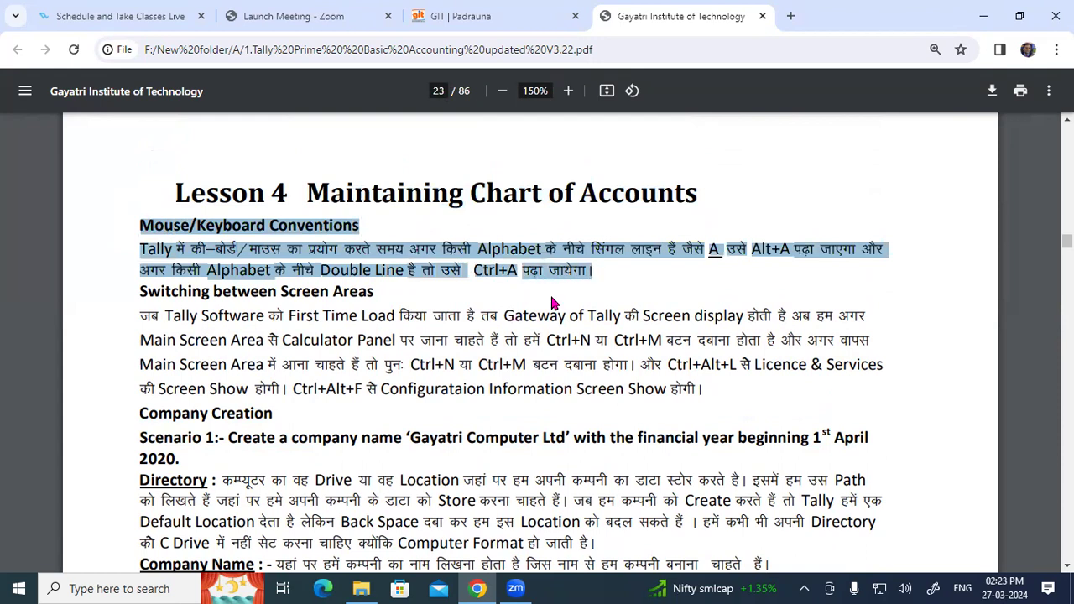
pyautogui.moveTo(134, 291); pyautogui.dragTo(717, 391)
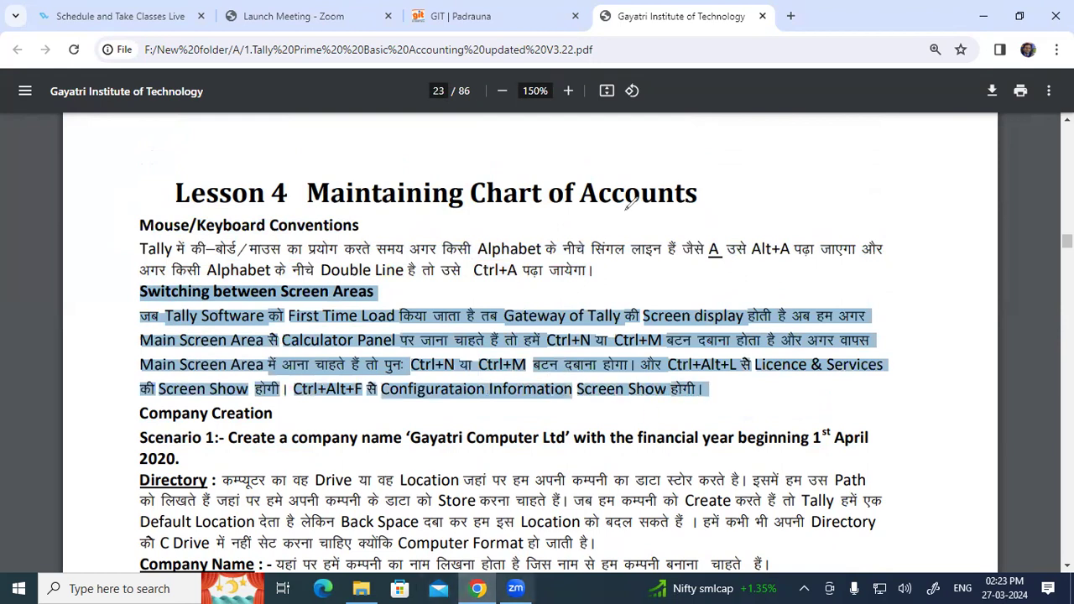
pyautogui.moveTo(628, 196); pyautogui.dragTo(668, 193)
pyautogui.click(668, 167)
pyautogui.moveTo(677, 175); pyautogui.dragTo(692, 181)
# Handwrite 'Ca' and a circled 'Ctrl' note beside the Lesson 4 heading.
pyautogui.moveTo(678, 253)
pyautogui.mouseDown()
pyautogui.moveTo(668, 262)
pyautogui.moveTo(690, 279)
pyautogui.mouseUp()
pyautogui.moveTo(698, 258)
pyautogui.mouseDown()
pyautogui.moveTo(690, 270)
pyautogui.moveTo(703, 273)
pyautogui.moveTo(760, 237)
pyautogui.mouseUp()
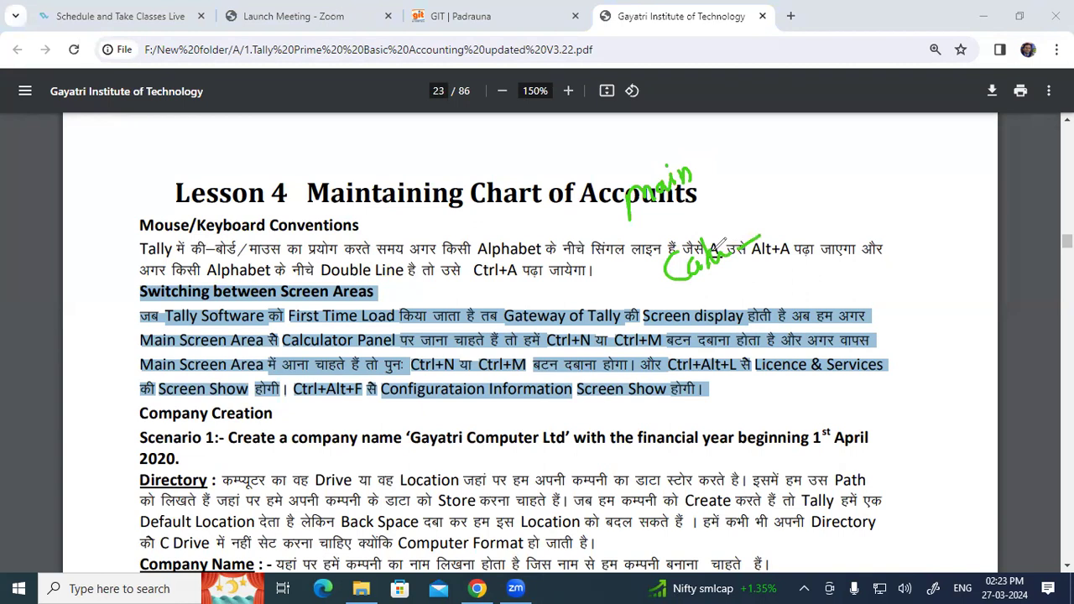
pyautogui.moveTo(794, 168)
pyautogui.mouseDown()
pyautogui.moveTo(796, 194)
pyautogui.moveTo(803, 173)
pyautogui.mouseUp()
pyautogui.moveTo(806, 166); pyautogui.dragTo(810, 183)
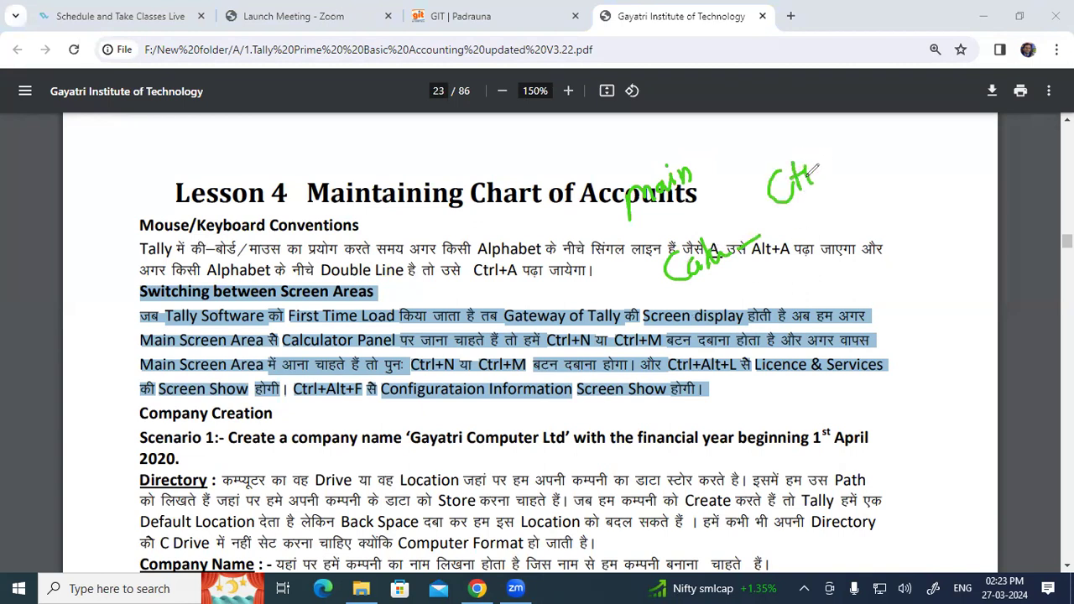
pyautogui.moveTo(788, 147)
pyautogui.mouseDown()
pyautogui.moveTo(804, 214)
pyautogui.moveTo(778, 149)
pyautogui.mouseUp()
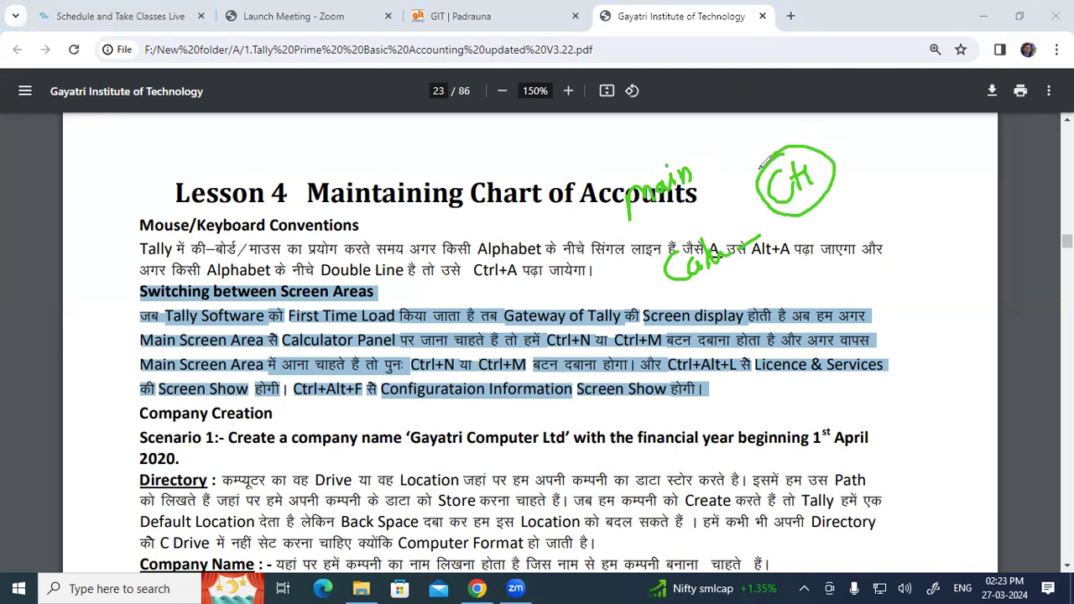
# Underline the Lesson 4 heading and Ctrl+A, add 'A'/'Alt' notes, and circle Company Creation.
pyautogui.moveTo(161, 209); pyautogui.dragTo(290, 210)
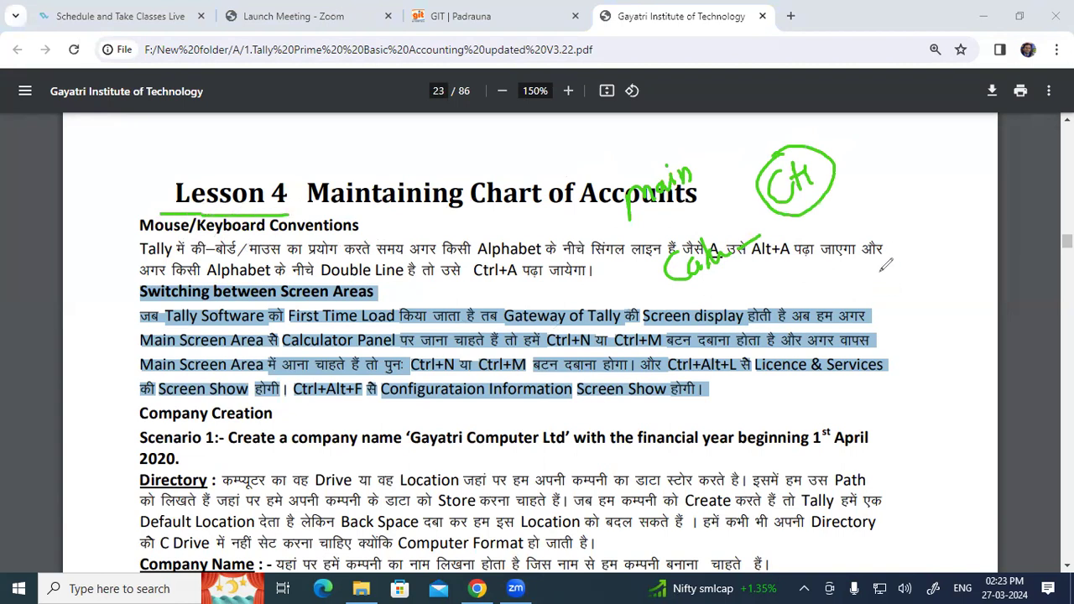
pyautogui.moveTo(890, 253)
pyautogui.mouseDown()
pyautogui.moveTo(921, 237)
pyautogui.moveTo(899, 217)
pyautogui.moveTo(908, 238)
pyautogui.mouseUp()
pyautogui.moveTo(889, 303)
pyautogui.mouseDown()
pyautogui.moveTo(898, 291)
pyautogui.moveTo(899, 315)
pyautogui.moveTo(920, 302)
pyautogui.moveTo(923, 285)
pyautogui.moveTo(886, 295)
pyautogui.moveTo(911, 264)
pyautogui.mouseUp()
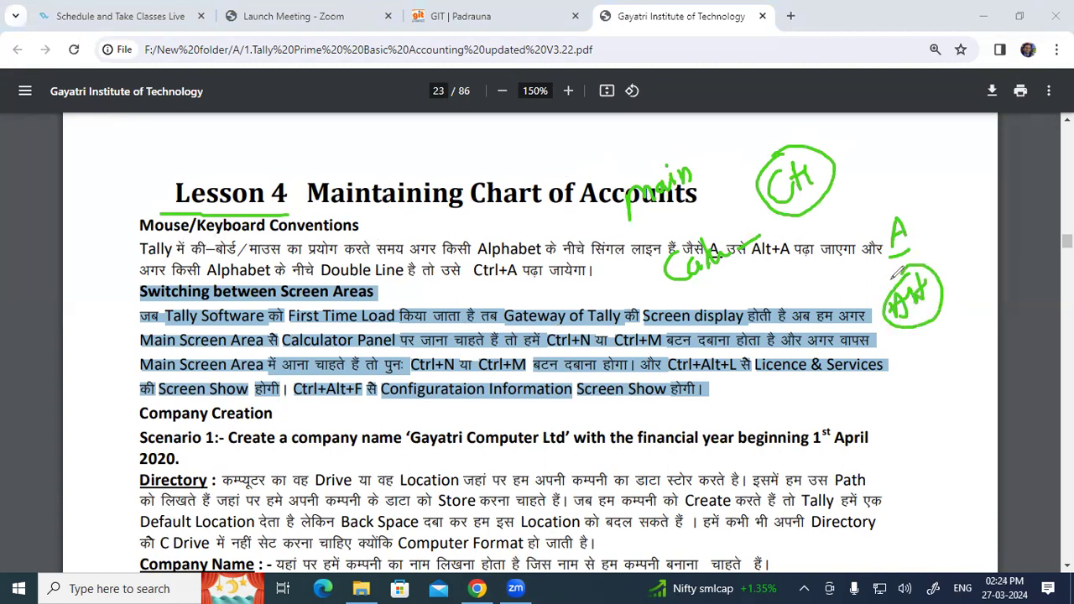
pyautogui.moveTo(427, 292)
pyautogui.mouseDown()
pyautogui.moveTo(517, 283)
pyautogui.moveTo(483, 242)
pyautogui.moveTo(501, 277)
pyautogui.mouseUp()
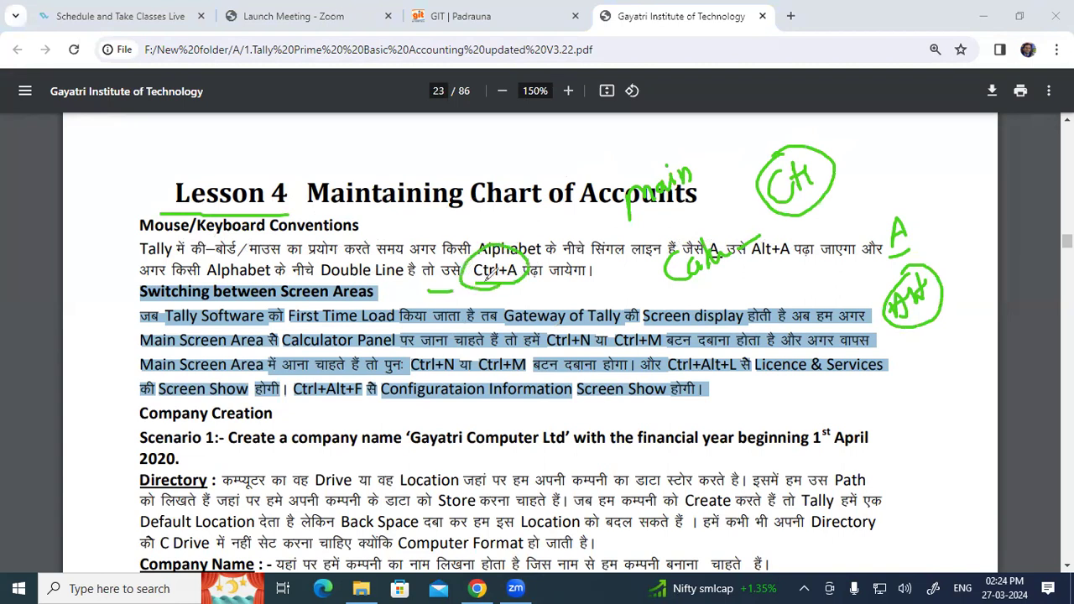
pyautogui.moveTo(225, 397)
pyautogui.mouseDown()
pyautogui.moveTo(164, 389)
pyautogui.moveTo(138, 401)
pyautogui.moveTo(145, 423)
pyautogui.moveTo(300, 429)
pyautogui.moveTo(236, 391)
pyautogui.moveTo(180, 398)
pyautogui.mouseUp()
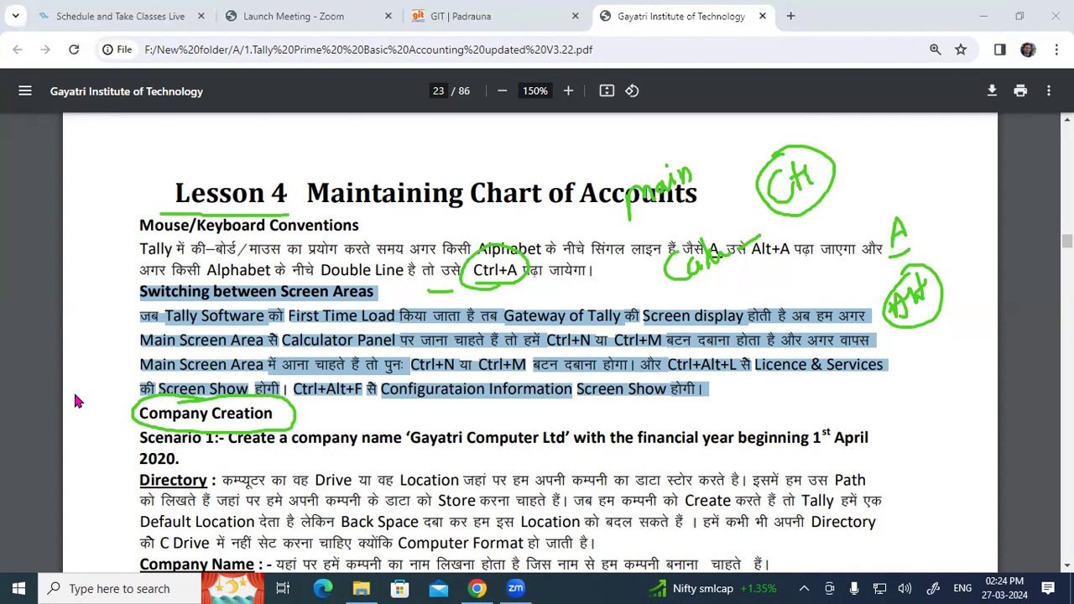
# Clear all ink, highlight the Company Creation heading, and minimise the notes window.
pyautogui.click(528, 431)
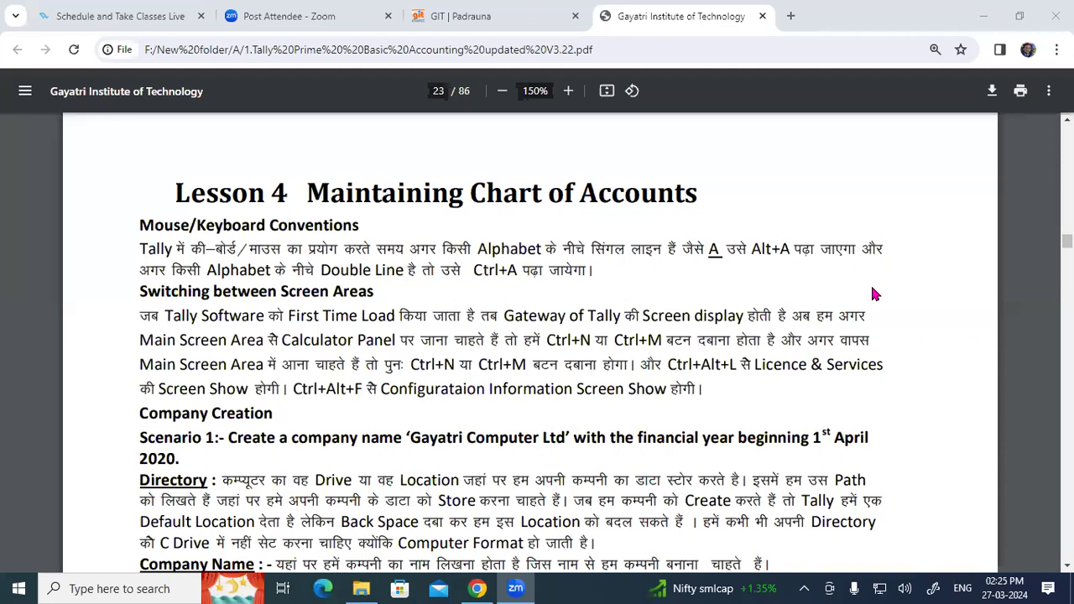
pyautogui.moveTo(138, 414); pyautogui.dragTo(277, 413)
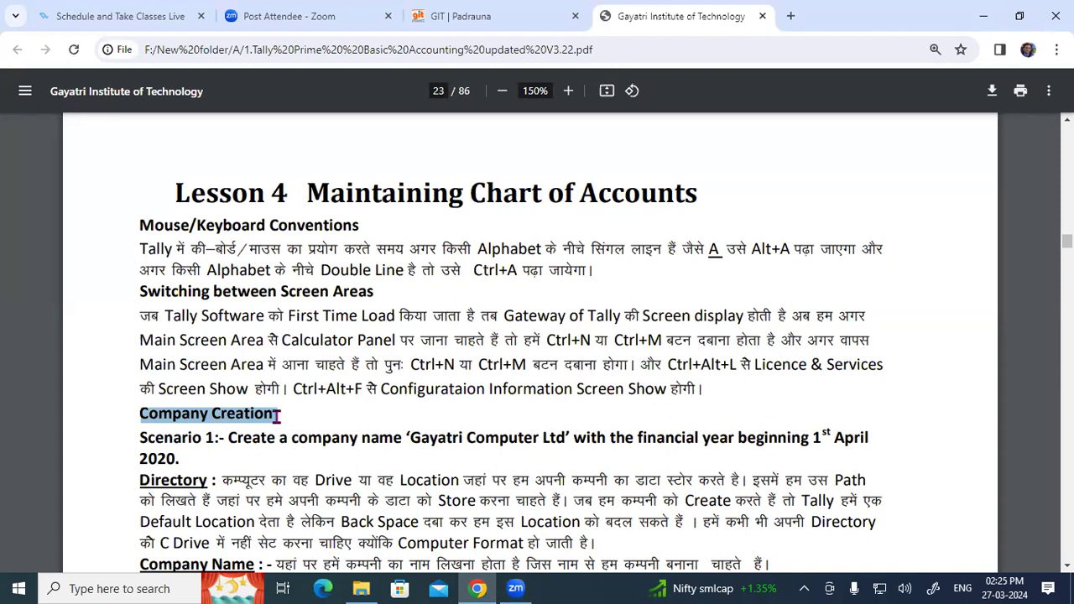
pyautogui.click(983, 15)
# Close the folder window, refresh the desktop, and launch Control Panel from its desktop shortcut.
pyautogui.click(1054, 8)
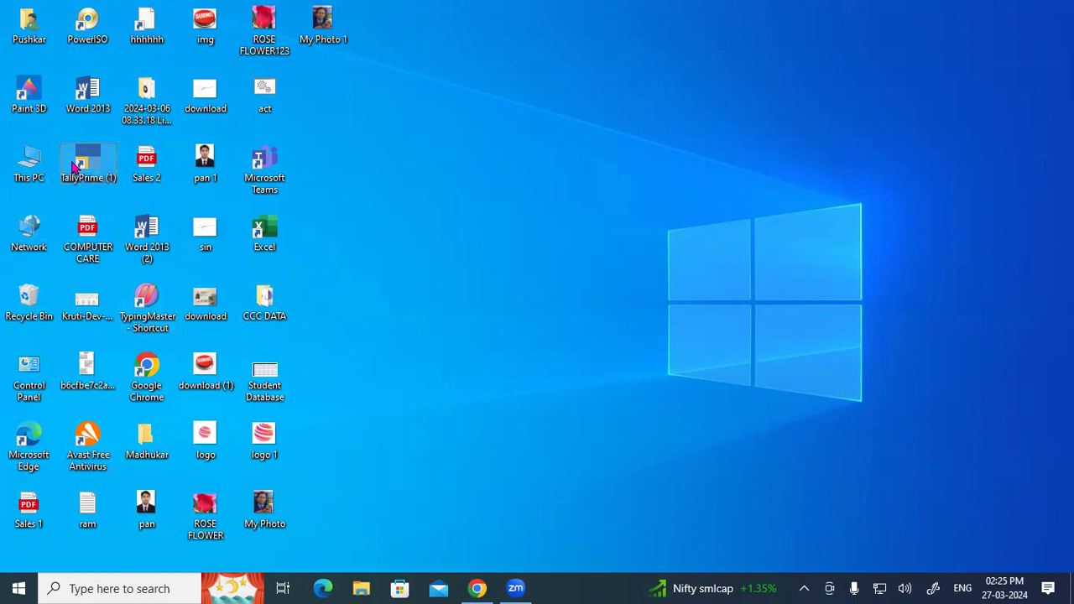
pyautogui.rightClick(524, 94)
pyautogui.click(475, 144)
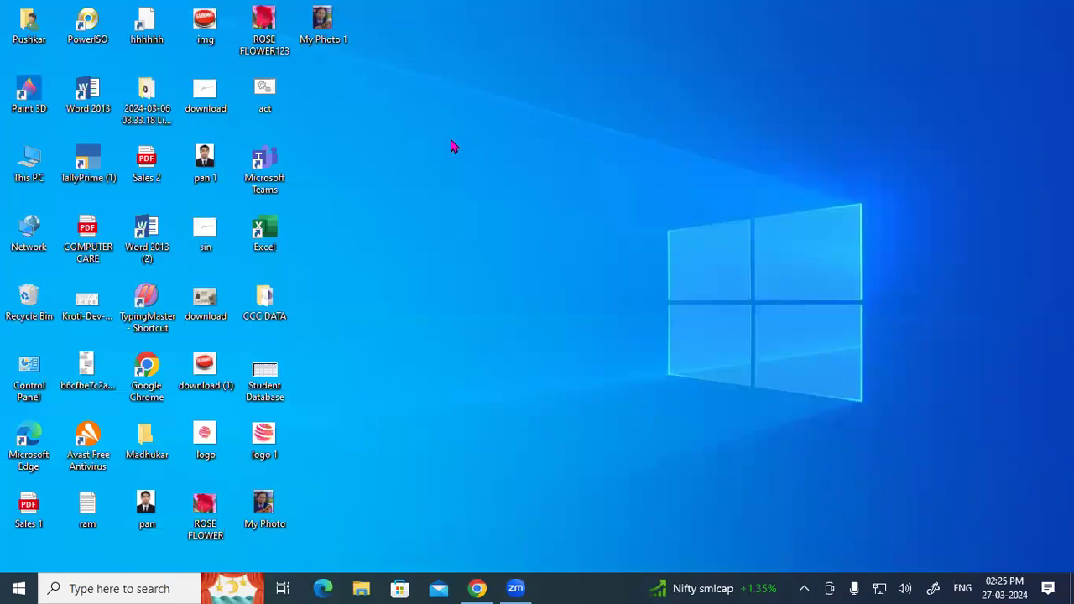
pyautogui.click(30, 388)
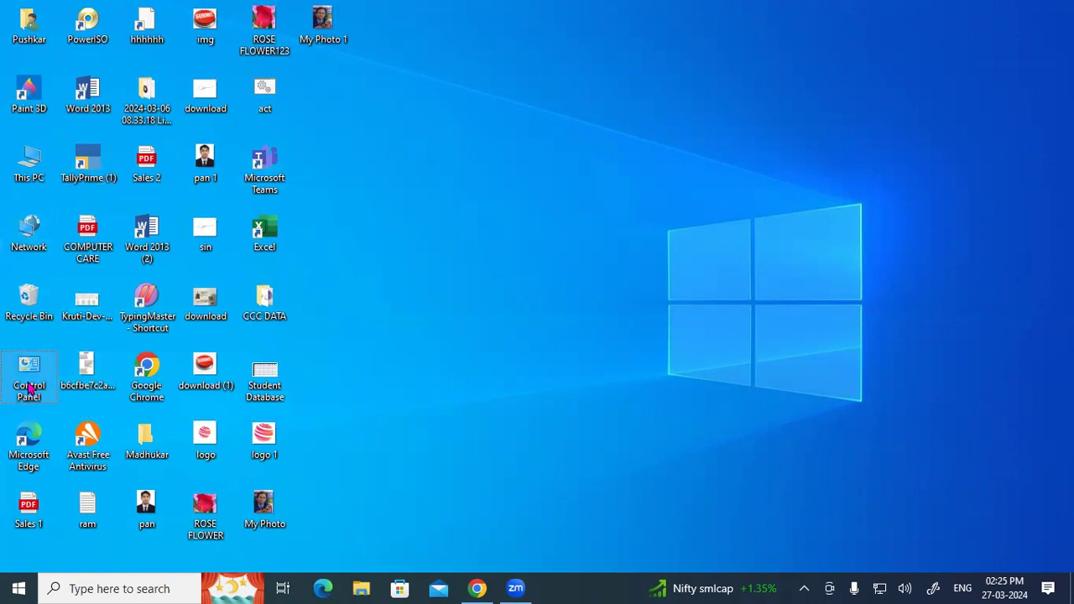
pyautogui.doubleClick(29, 387)
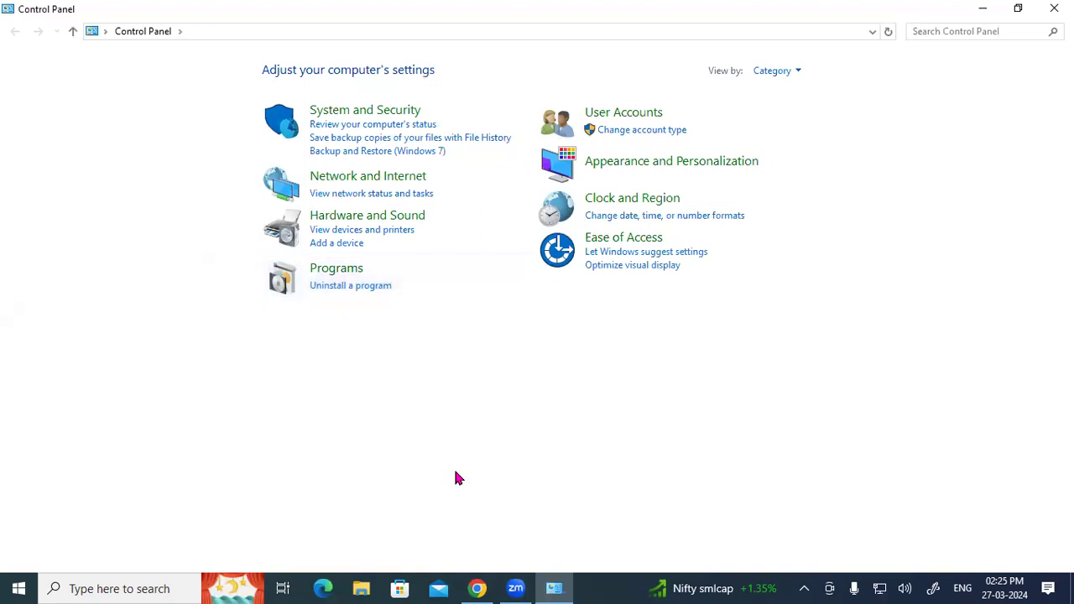
# Handwrite and circle 'Tally' near the Programs category, then clear the ink.
pyautogui.moveTo(378, 307)
pyautogui.mouseDown()
pyautogui.moveTo(413, 278)
pyautogui.moveTo(416, 320)
pyautogui.moveTo(444, 288)
pyautogui.mouseUp()
pyautogui.moveTo(444, 276)
pyautogui.mouseDown()
pyautogui.moveTo(460, 271)
pyautogui.moveTo(456, 304)
pyautogui.mouseUp()
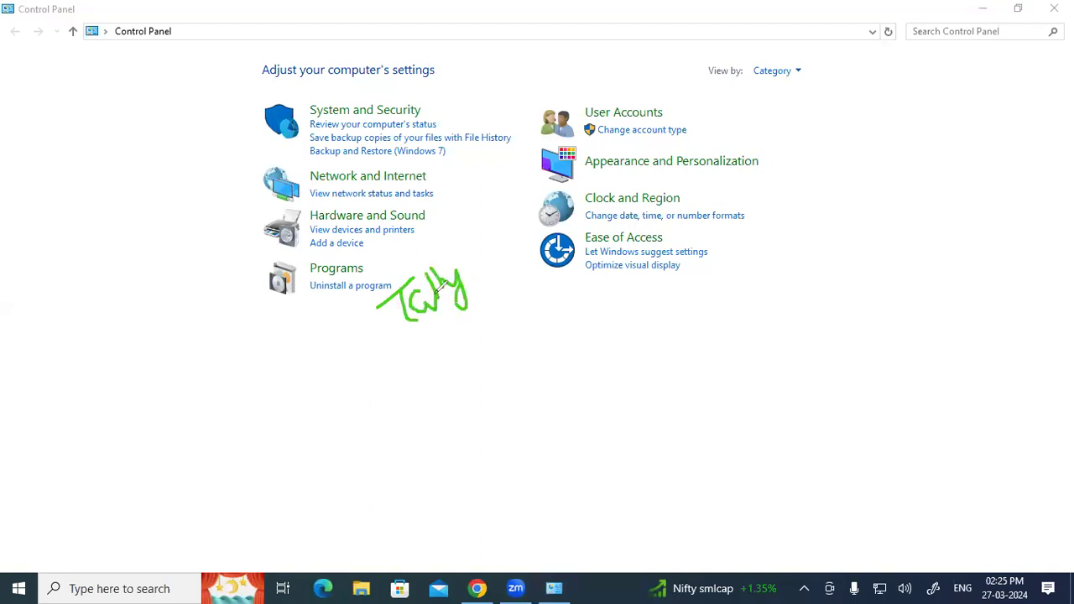
pyautogui.moveTo(404, 346)
pyautogui.mouseDown()
pyautogui.moveTo(441, 254)
pyautogui.moveTo(444, 374)
pyautogui.moveTo(460, 370)
pyautogui.mouseUp()
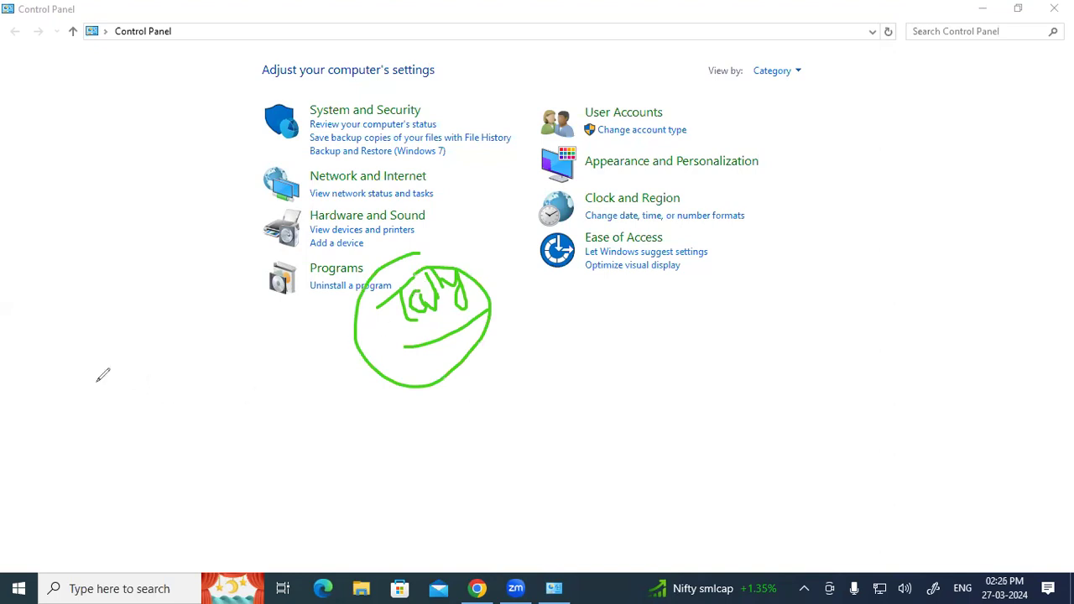
pyautogui.click(119, 484)
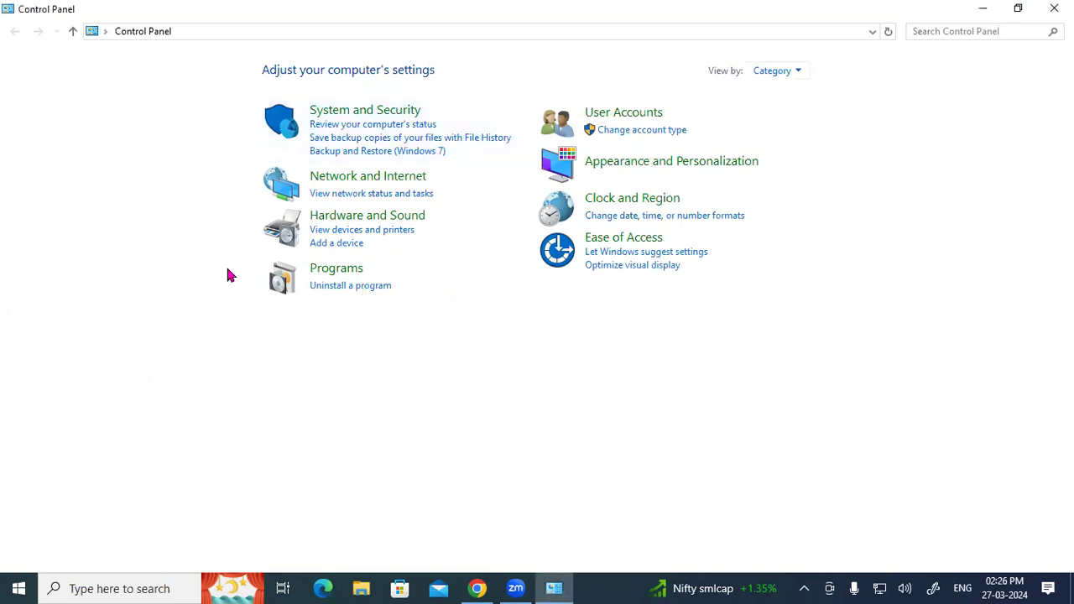
# Open Uninstall a program, select TallyPrime, and mark its Series A 4.0.0 version.
pyautogui.click(340, 287)
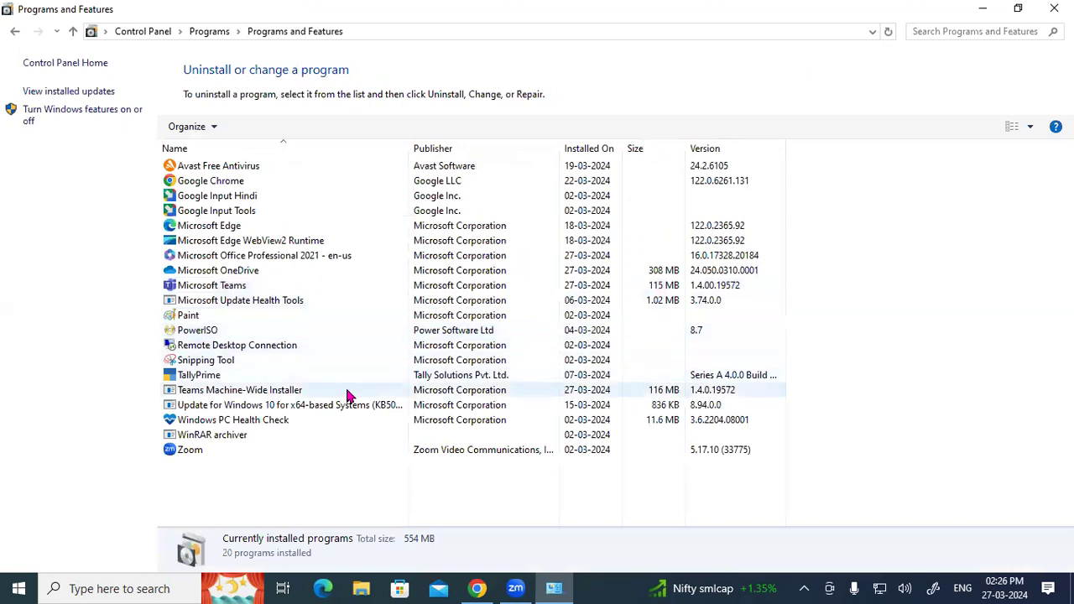
pyautogui.click(186, 379)
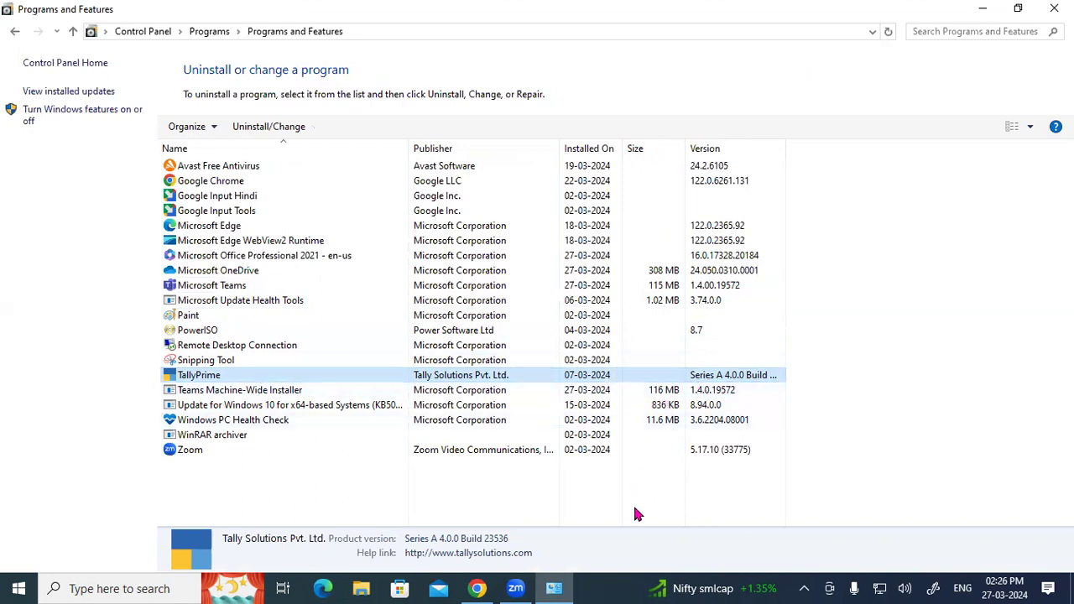
pyautogui.click(844, 487)
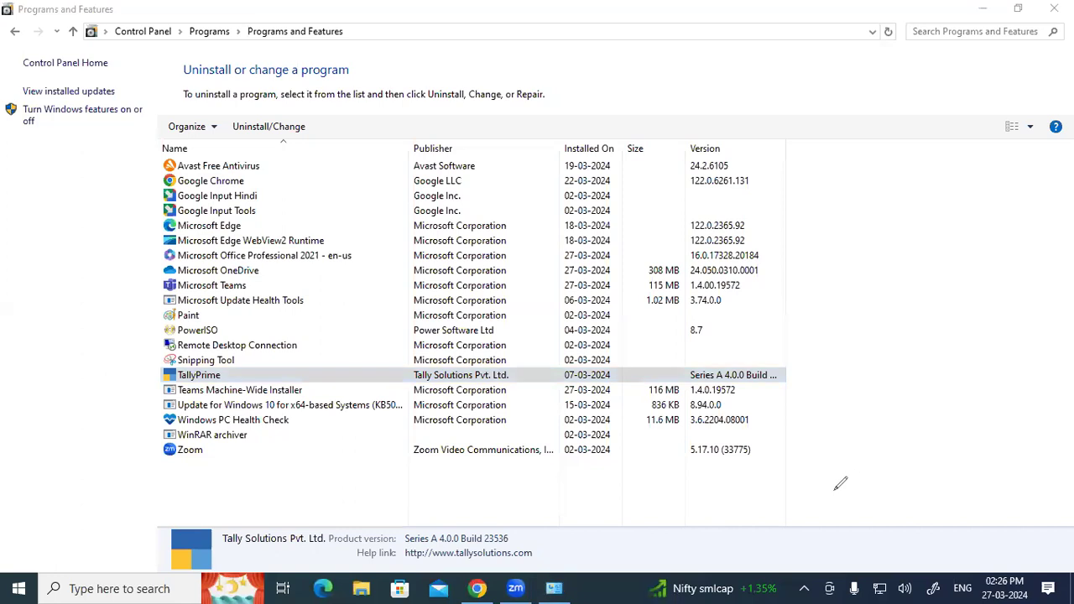
pyautogui.moveTo(752, 363)
pyautogui.mouseDown()
pyautogui.moveTo(719, 374)
pyautogui.moveTo(746, 395)
pyautogui.moveTo(755, 364)
pyautogui.mouseUp()
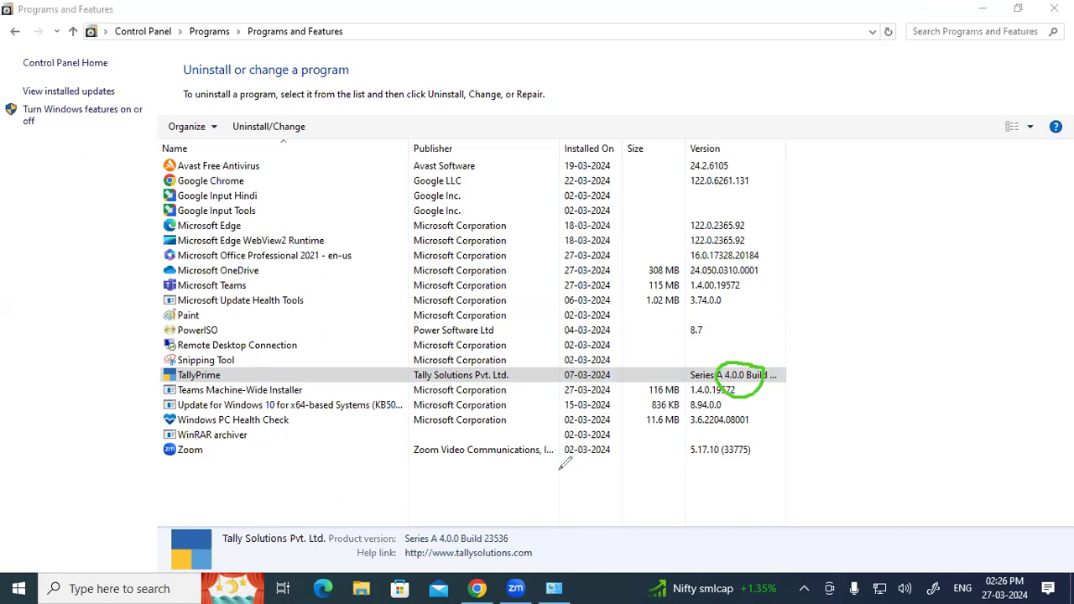
# Handwrite T, Tal, La and 1.1 notes over the installed programs list.
pyautogui.moveTo(355, 67)
pyautogui.mouseDown()
pyautogui.moveTo(400, 51)
pyautogui.moveTo(388, 98)
pyautogui.moveTo(435, 50)
pyautogui.moveTo(464, 52)
pyautogui.moveTo(468, 91)
pyautogui.moveTo(498, 40)
pyautogui.moveTo(487, 41)
pyautogui.mouseUp()
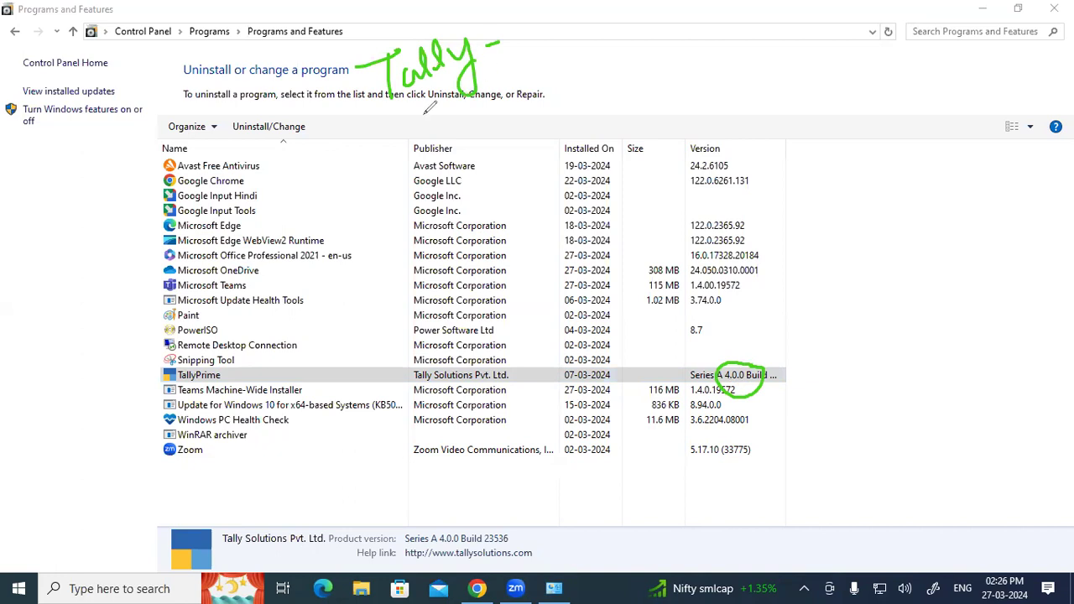
pyautogui.moveTo(383, 144)
pyautogui.mouseDown()
pyautogui.moveTo(437, 126)
pyautogui.moveTo(431, 169)
pyautogui.moveTo(543, 108)
pyautogui.mouseUp()
pyautogui.moveTo(442, 270); pyautogui.dragTo(513, 221)
pyautogui.moveTo(496, 236)
pyautogui.mouseDown()
pyautogui.moveTo(493, 273)
pyautogui.moveTo(525, 245)
pyautogui.moveTo(515, 255)
pyautogui.mouseUp()
pyautogui.moveTo(577, 194)
pyautogui.mouseDown()
pyautogui.moveTo(605, 222)
pyautogui.moveTo(622, 213)
pyautogui.mouseUp()
pyautogui.moveTo(583, 254); pyautogui.dragTo(623, 226)
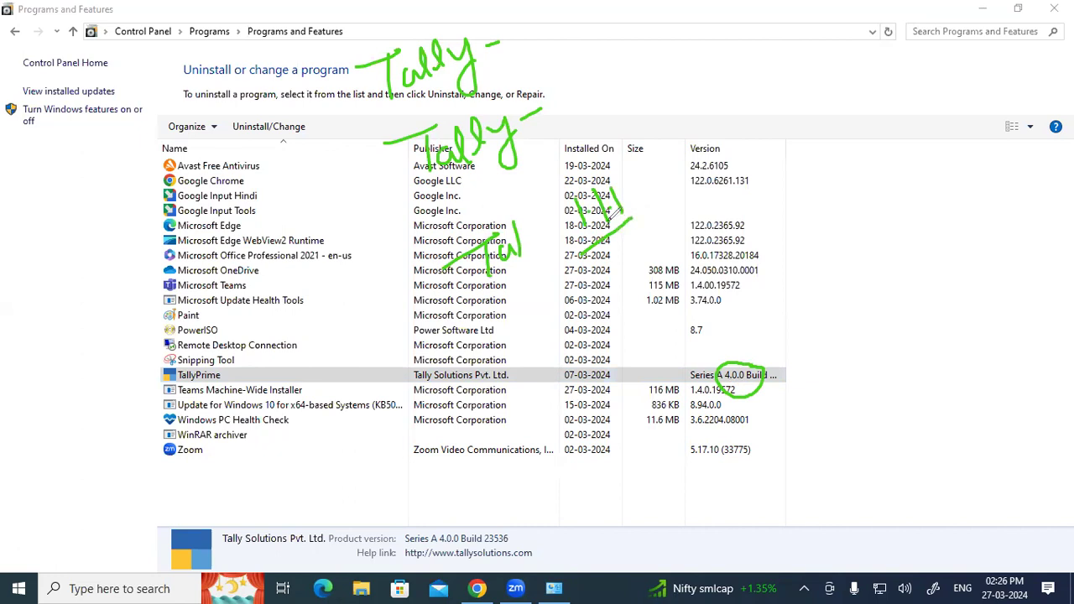
pyautogui.moveTo(526, 299)
pyautogui.mouseDown()
pyautogui.moveTo(475, 326)
pyautogui.moveTo(589, 329)
pyautogui.mouseUp()
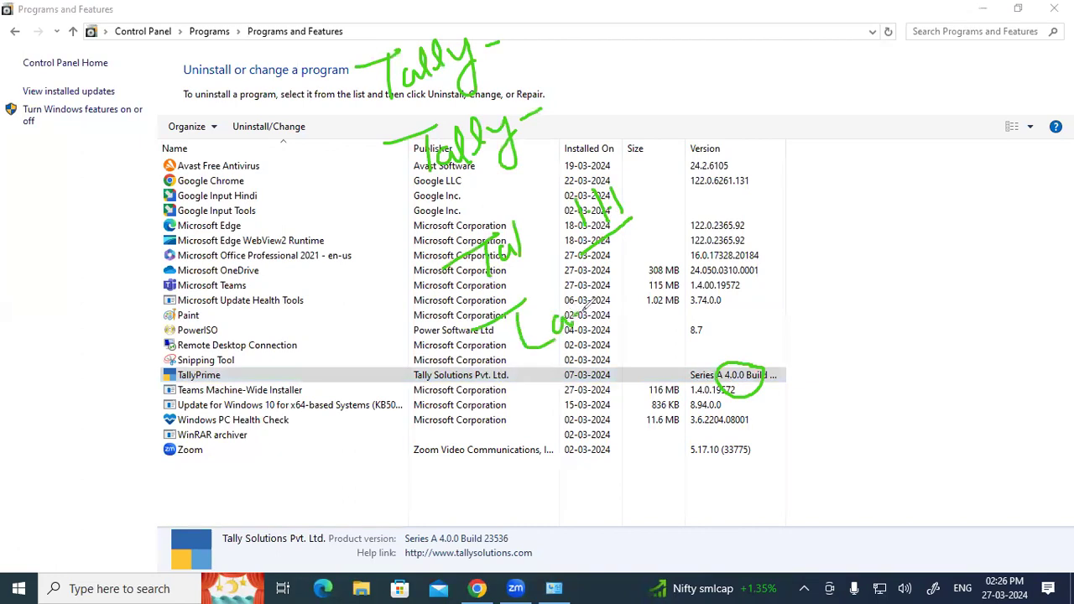
pyautogui.moveTo(670, 242); pyautogui.dragTo(662, 277)
pyautogui.moveTo(703, 208); pyautogui.dragTo(693, 270)
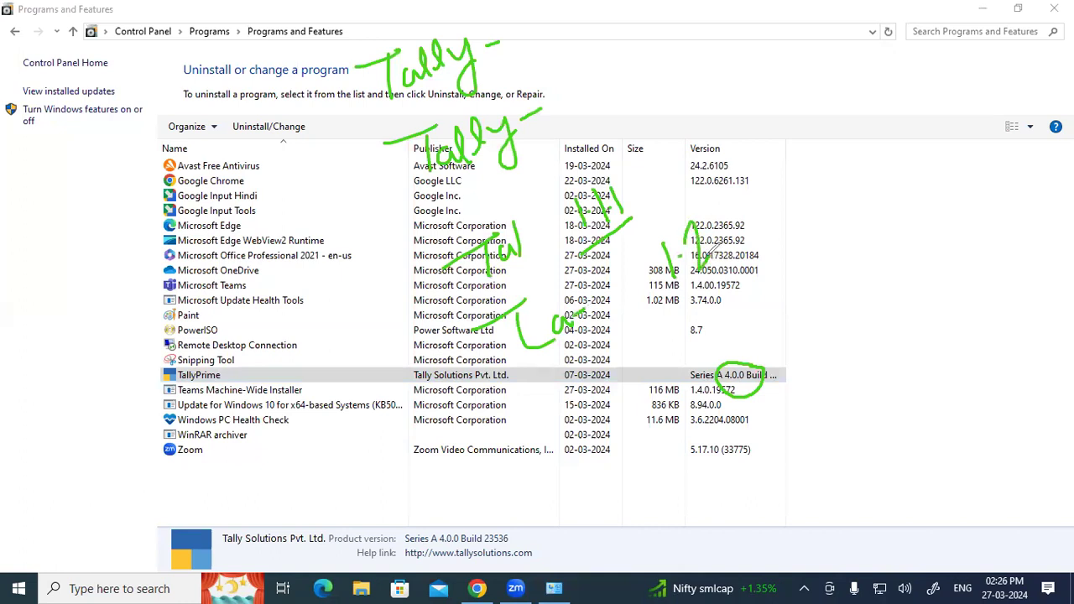
# Handwrite the version notes Ta 2.1, Ta 3 and Ta 4.0 at the top right.
pyautogui.moveTo(739, 110); pyautogui.dragTo(787, 80)
pyautogui.moveTo(780, 83)
pyautogui.mouseDown()
pyautogui.moveTo(789, 133)
pyautogui.moveTo(831, 122)
pyautogui.moveTo(859, 60)
pyautogui.moveTo(872, 99)
pyautogui.moveTo(893, 84)
pyautogui.mouseUp()
pyautogui.click(883, 78)
pyautogui.moveTo(794, 202); pyautogui.dragTo(832, 164)
pyautogui.moveTo(819, 166)
pyautogui.mouseDown()
pyautogui.moveTo(842, 207)
pyautogui.moveTo(874, 171)
pyautogui.moveTo(878, 186)
pyautogui.mouseUp()
pyautogui.moveTo(886, 148)
pyautogui.mouseDown()
pyautogui.moveTo(899, 147)
pyautogui.moveTo(889, 173)
pyautogui.mouseUp()
pyautogui.moveTo(838, 265)
pyautogui.mouseDown()
pyautogui.moveTo(877, 235)
pyautogui.moveTo(879, 286)
pyautogui.mouseUp()
pyautogui.moveTo(911, 248)
pyautogui.mouseDown()
pyautogui.moveTo(898, 268)
pyautogui.moveTo(926, 266)
pyautogui.mouseUp()
pyautogui.moveTo(933, 223); pyautogui.dragTo(941, 262)
pyautogui.moveTo(921, 220)
pyautogui.mouseDown()
pyautogui.moveTo(946, 238)
pyautogui.moveTo(972, 213)
pyautogui.mouseUp()
pyautogui.click(972, 247)
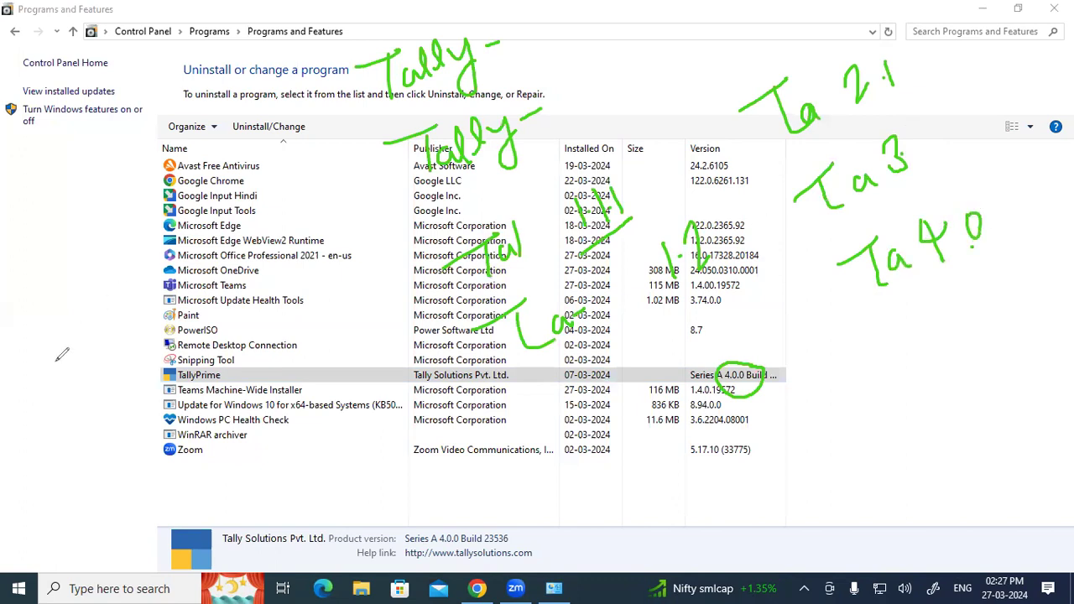
# Clear the ink annotations and reselect TallyPrime in the programs list.
pyautogui.press('Escape')
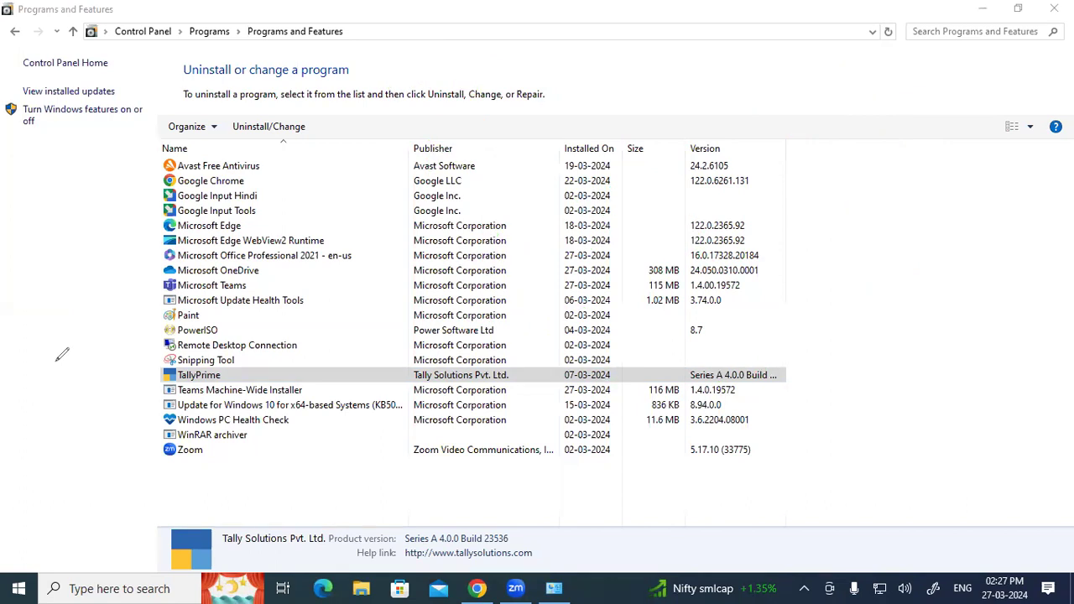
pyautogui.click(223, 507)
pyautogui.click(199, 378)
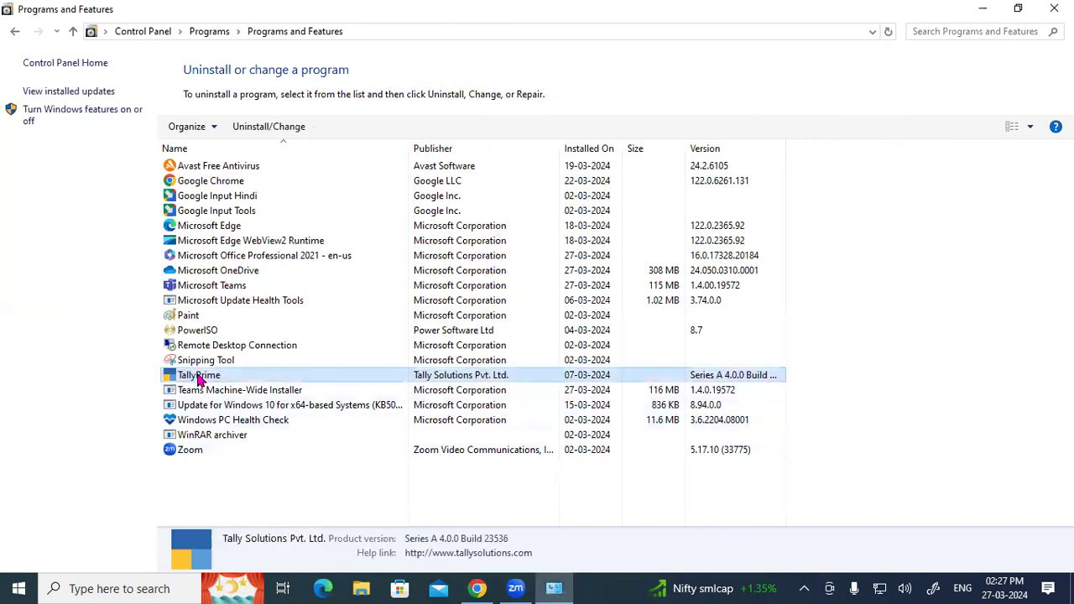
# Uninstall TallyPrime release 4.0, confirming its removal from the computer.
pyautogui.rightClick(198, 379)
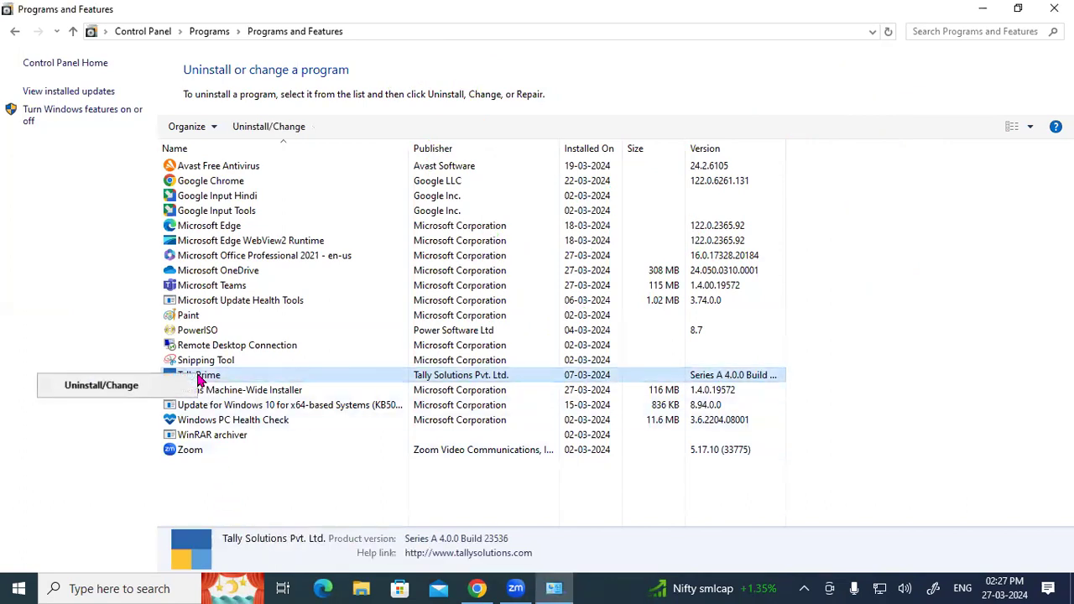
pyautogui.click(106, 389)
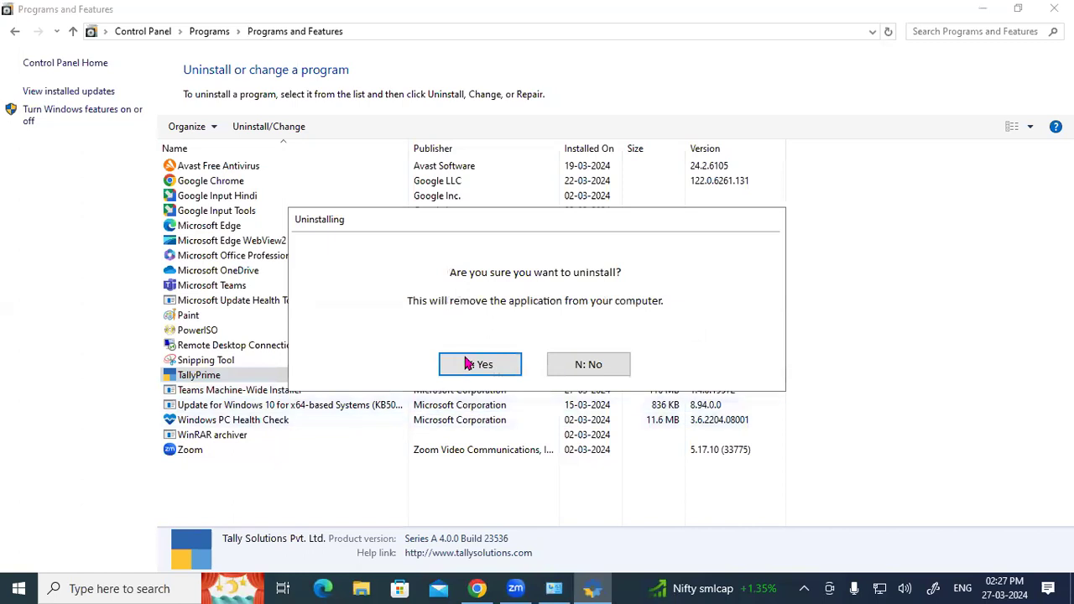
pyautogui.moveTo(508, 216); pyautogui.dragTo(495, 161)
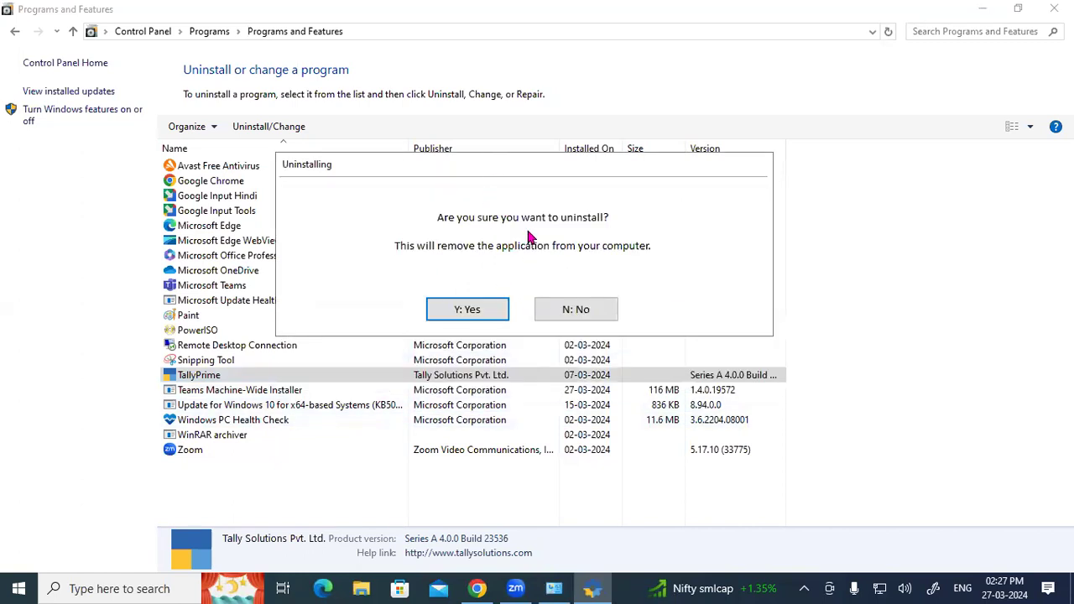
pyautogui.click(461, 309)
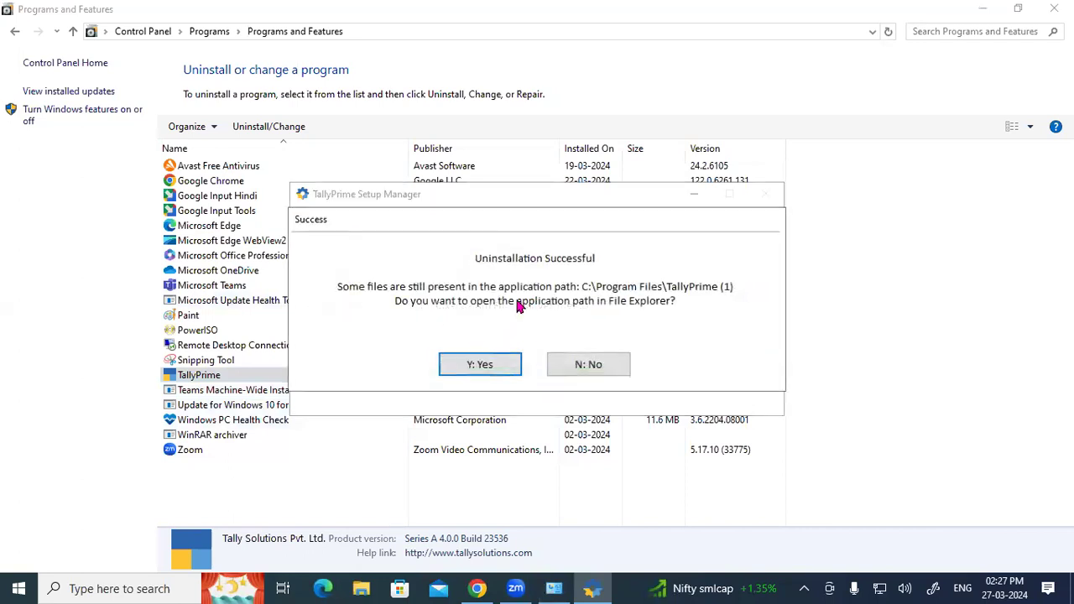
pyautogui.click(480, 364)
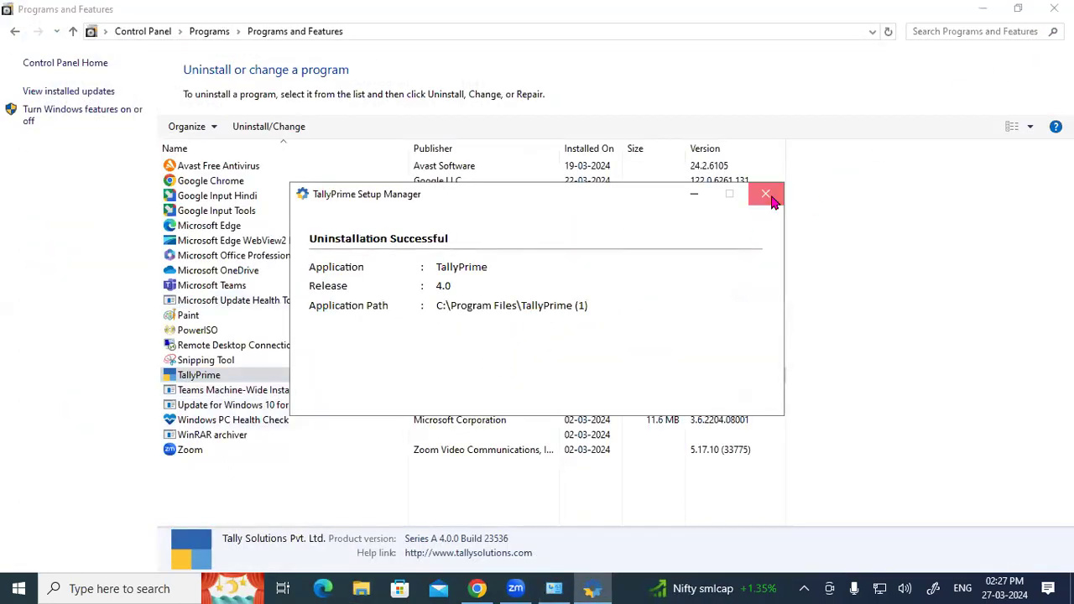
# Quit the TallyPrime Setup Manager and tidy the desktop icon selection.
pyautogui.click(762, 194)
pyautogui.click(477, 338)
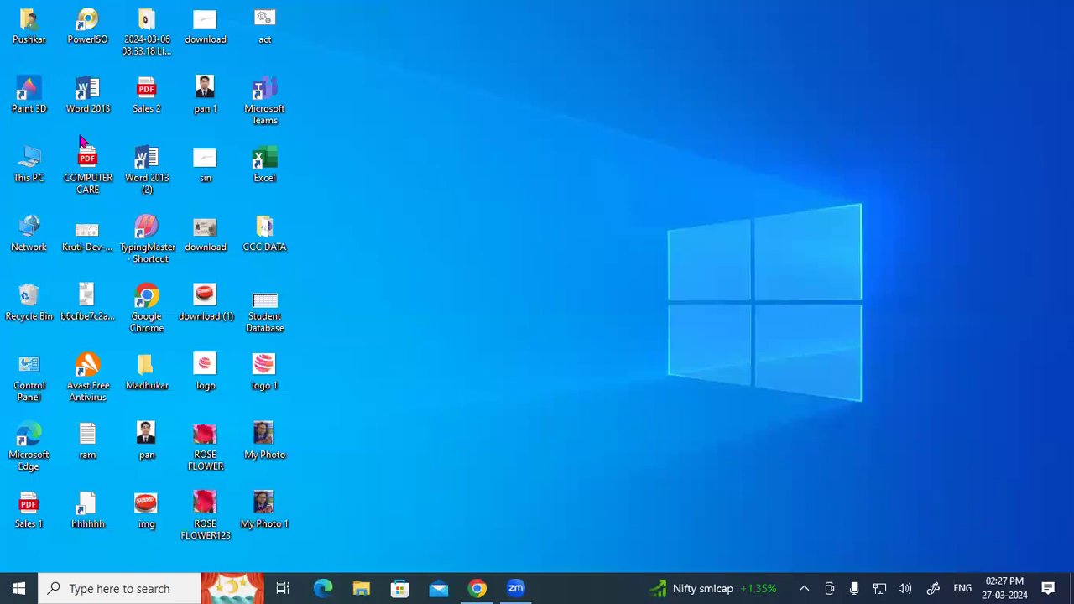
pyautogui.moveTo(2, 3); pyautogui.dragTo(354, 541)
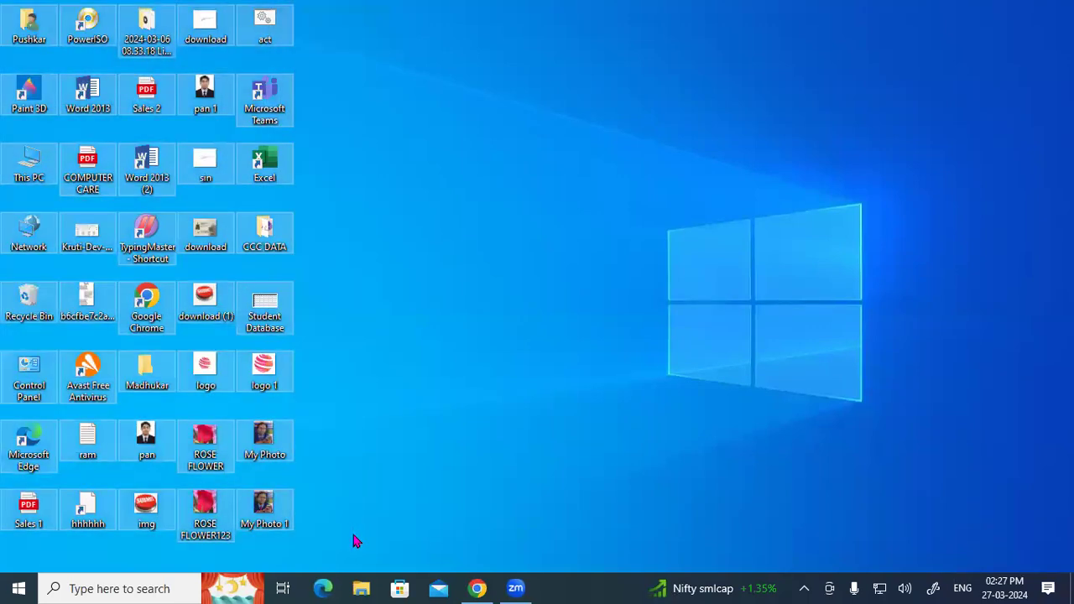
pyautogui.click(824, 160)
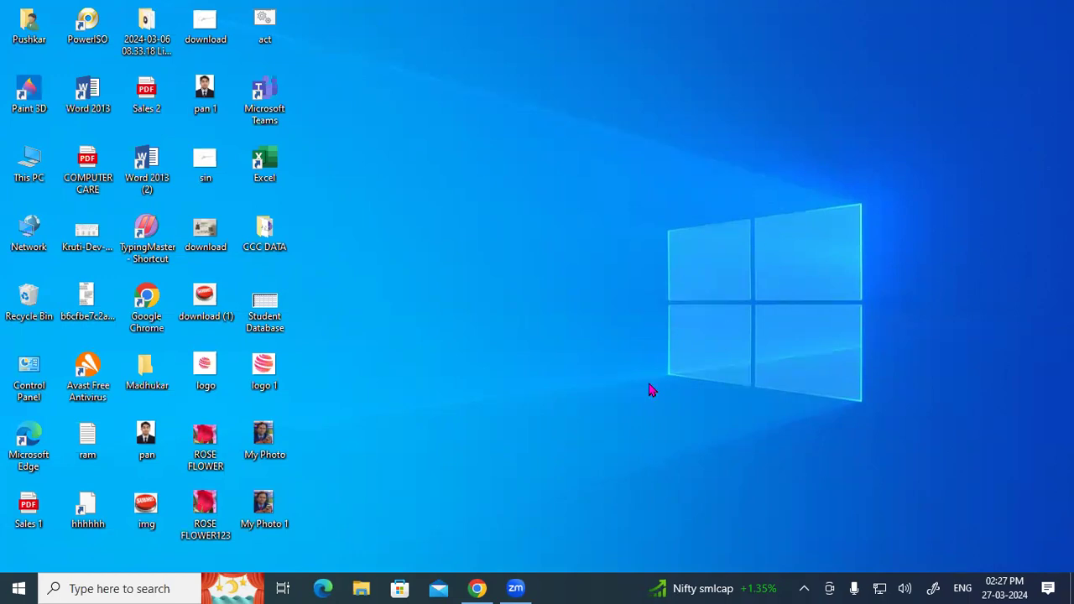
# Search 'tally download' in a new tab and open the official Tally Solutions download page.
pyautogui.click(475, 588)
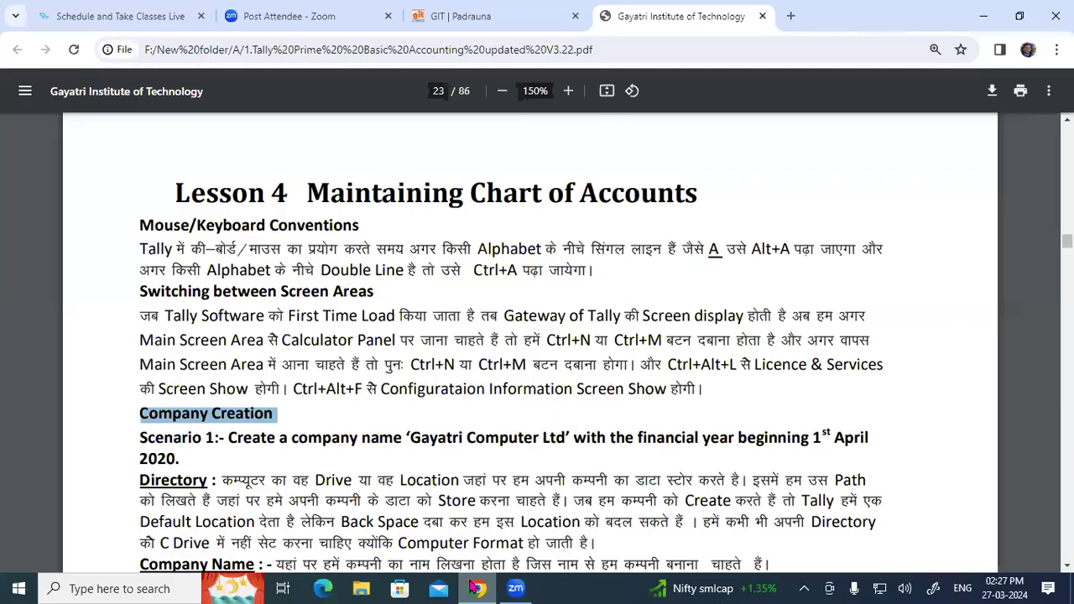
pyautogui.click(793, 16)
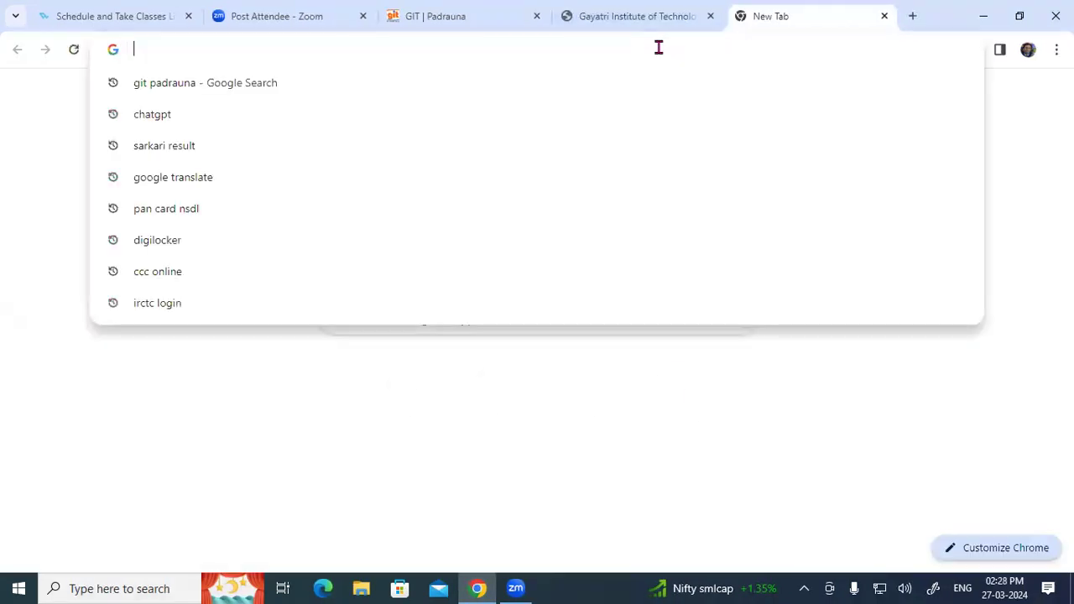
pyautogui.write('ta')
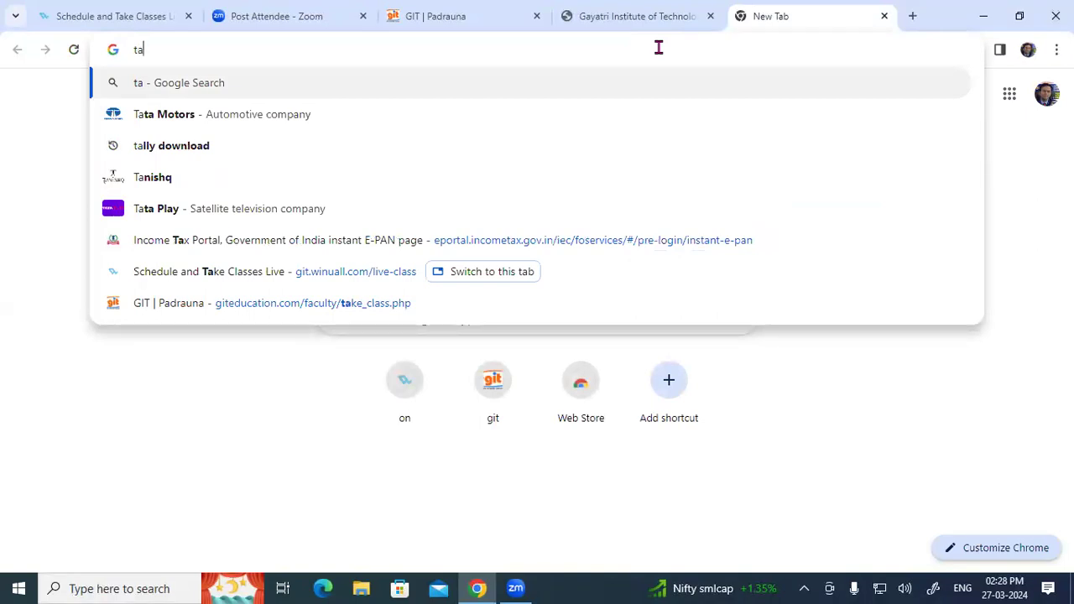
pyautogui.press('Down')
pyautogui.press('Down')
pyautogui.press('Return')
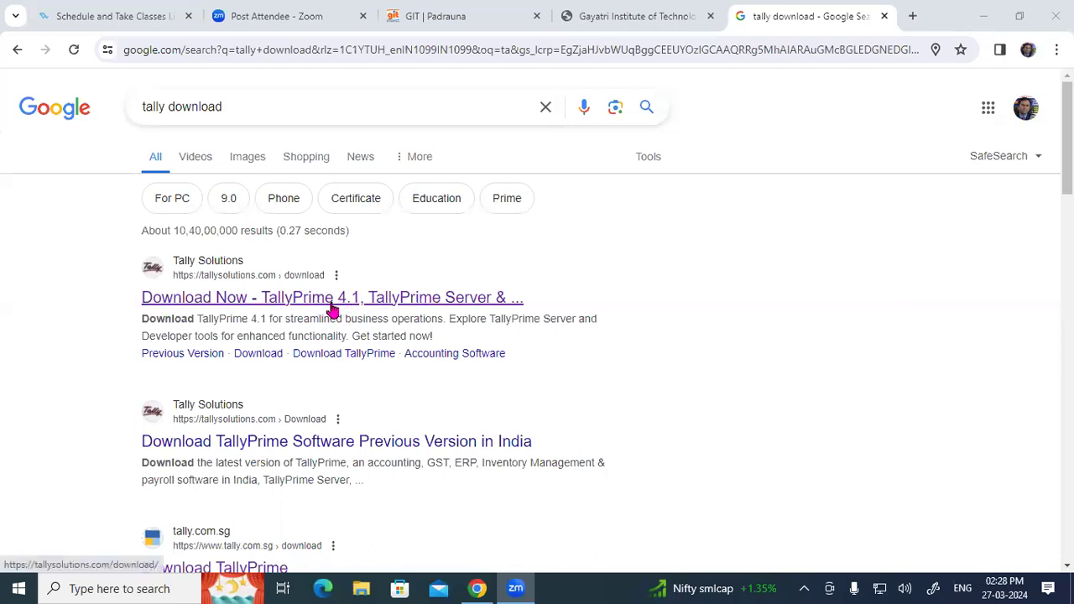
pyautogui.click(339, 302)
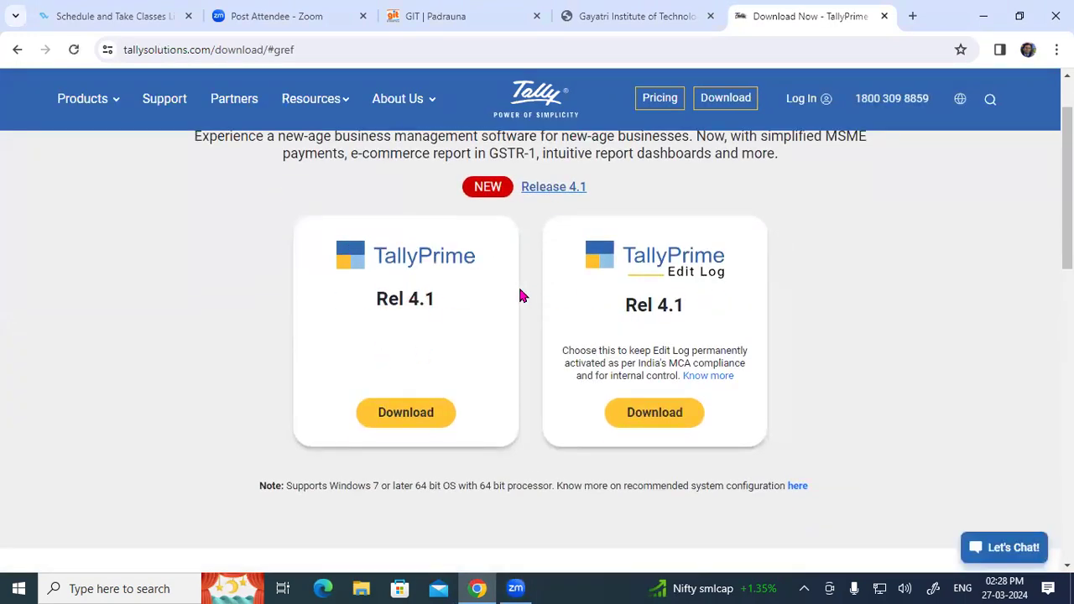
# Download the TallyPrime Rel 4.1 installer, check it in recent downloads, and minimise Chrome.
pyautogui.moveTo(327, 252); pyautogui.dragTo(460, 270)
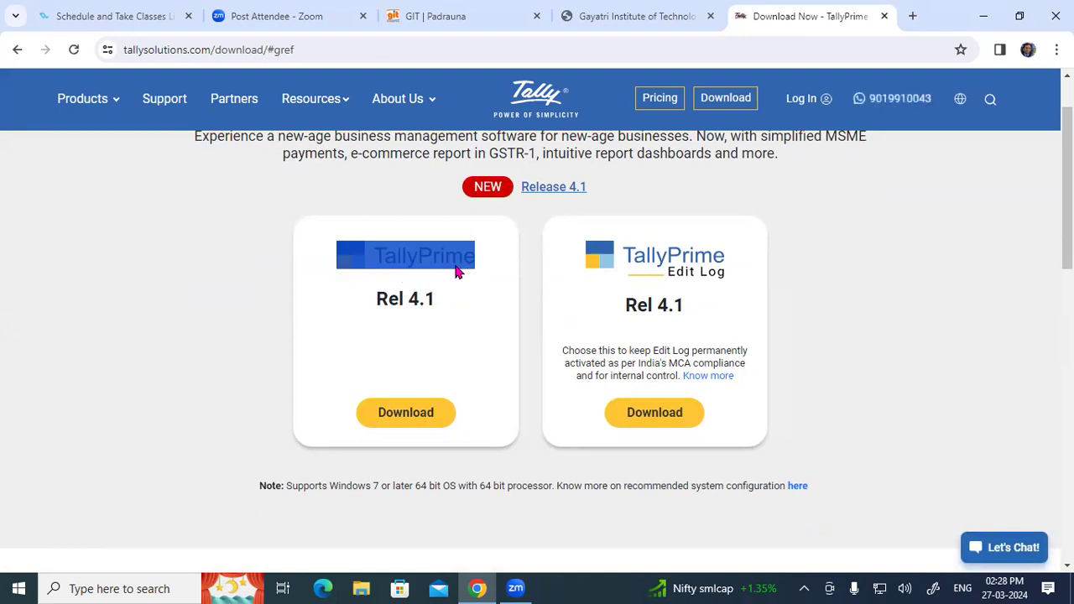
pyautogui.click(156, 271)
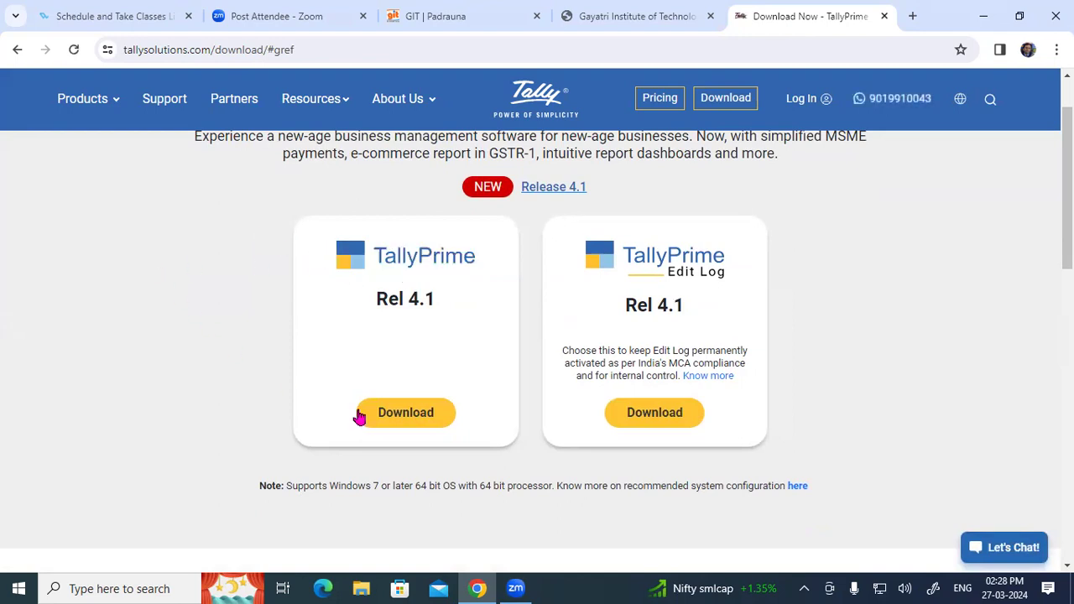
pyautogui.click(411, 424)
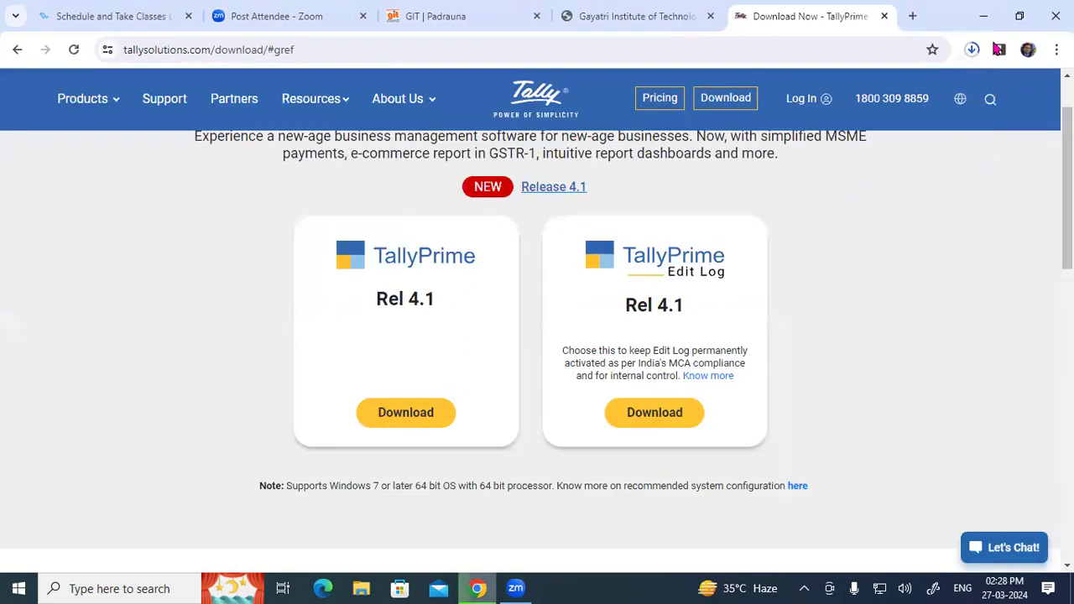
pyautogui.click(971, 49)
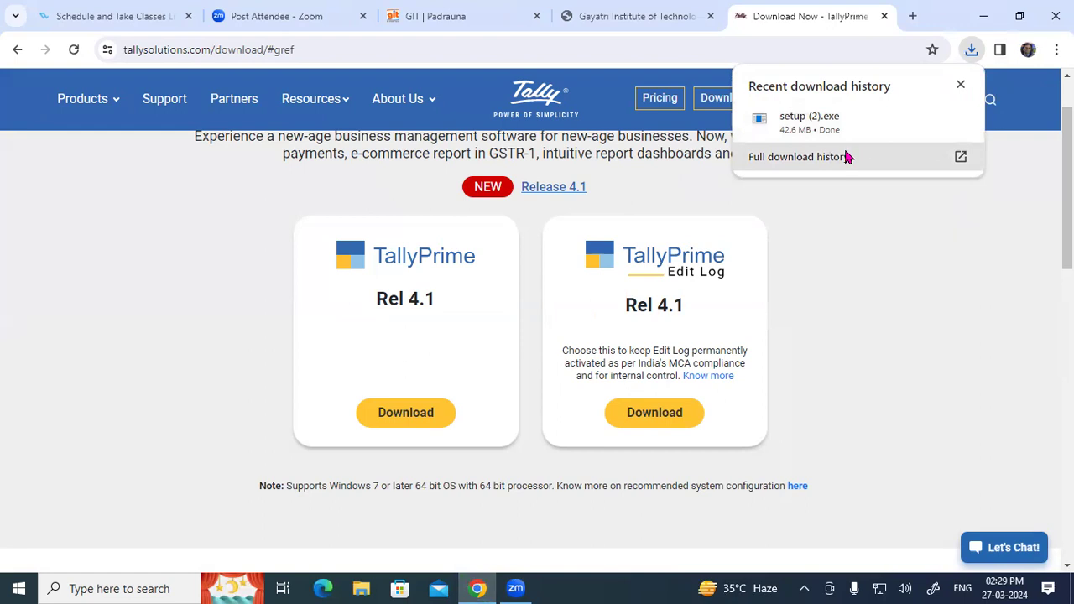
pyautogui.click(836, 258)
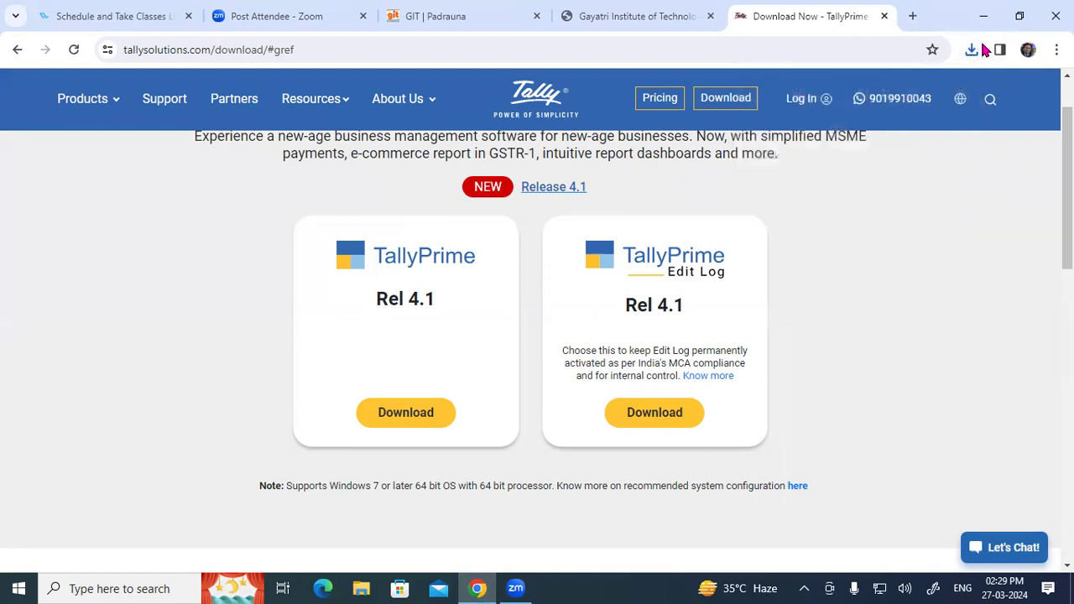
pyautogui.click(985, 15)
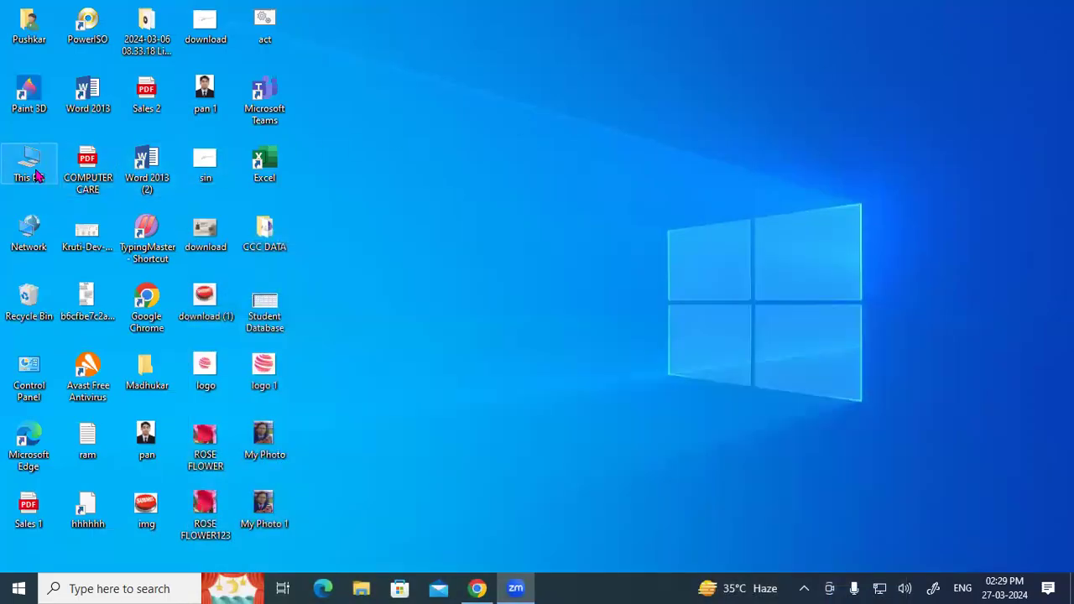
# Run the setup (2) installer from This PC > Downloads.
pyautogui.doubleClick(36, 174)
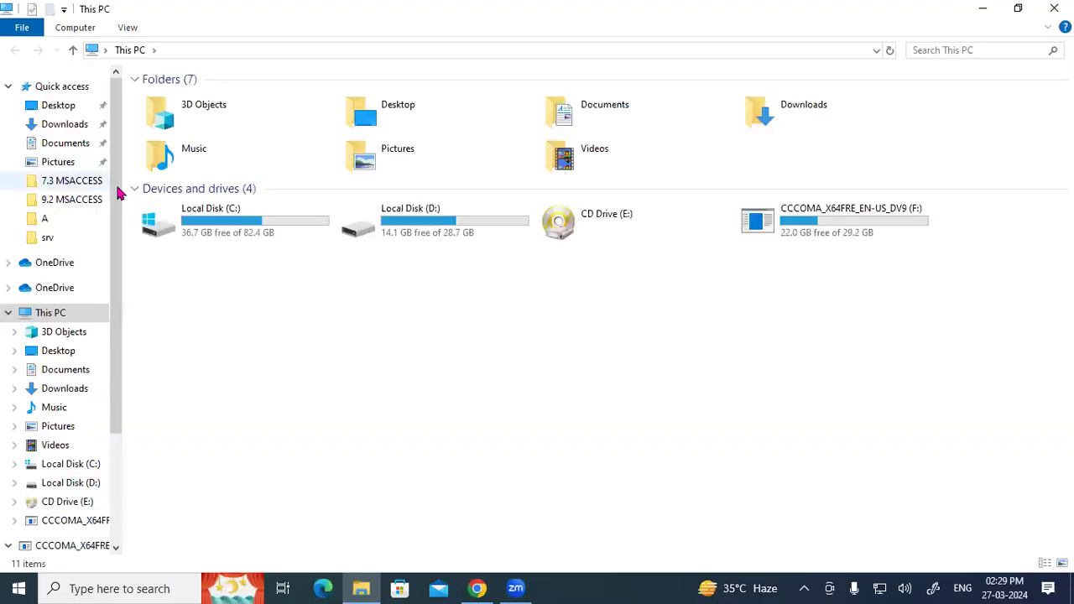
pyautogui.doubleClick(784, 116)
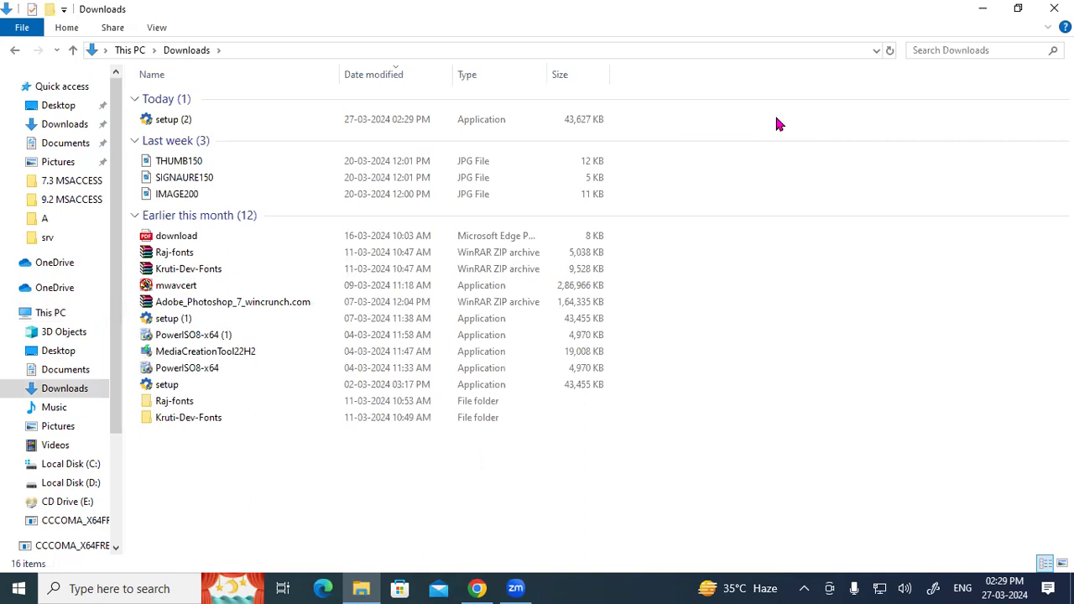
pyautogui.click(168, 122)
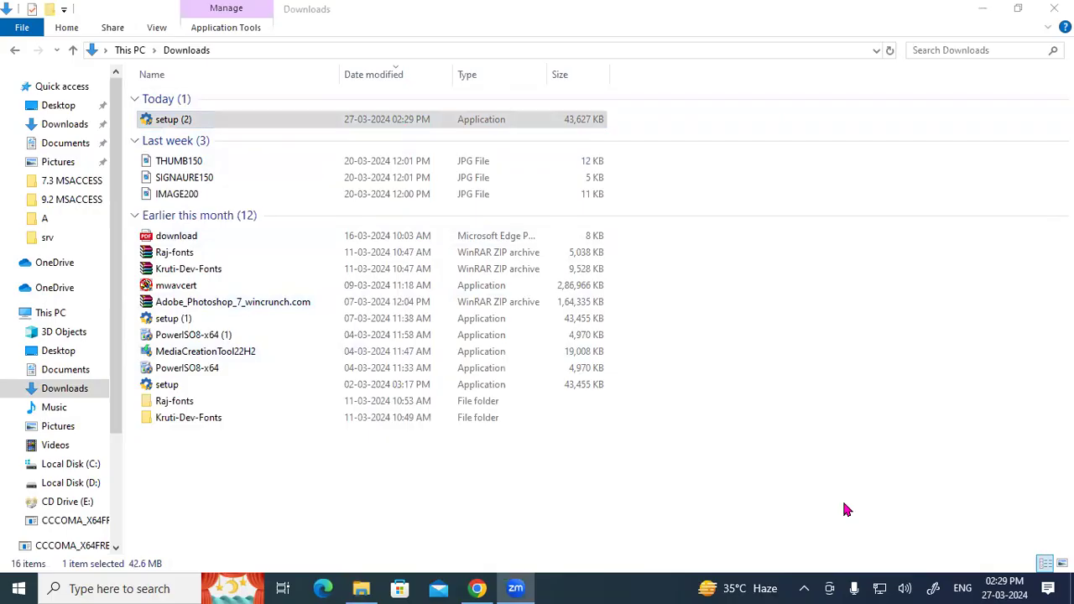
pyautogui.click(294, 123)
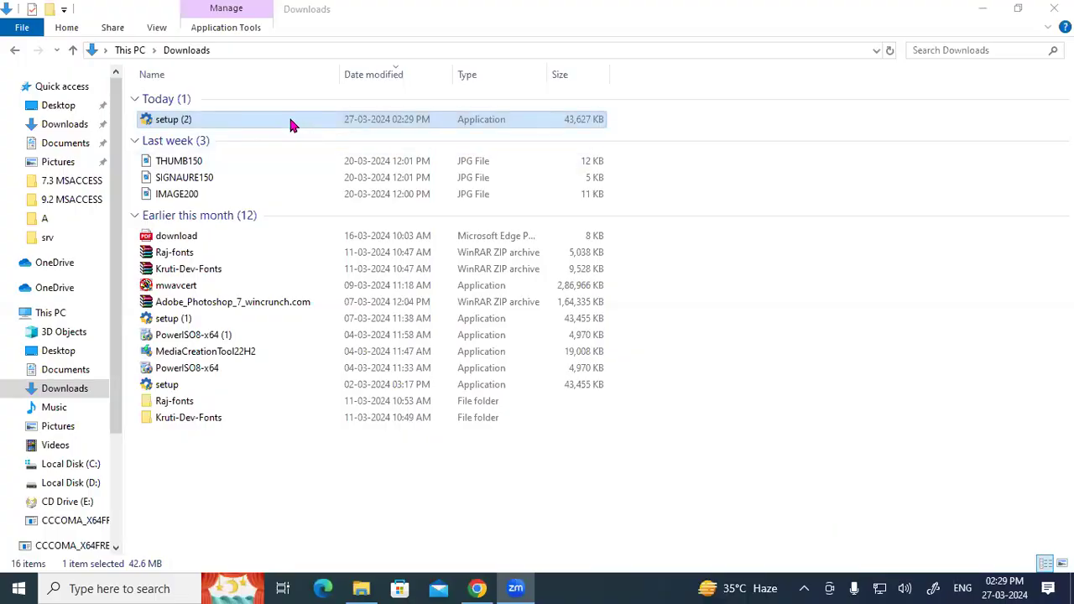
pyautogui.doubleClick(290, 122)
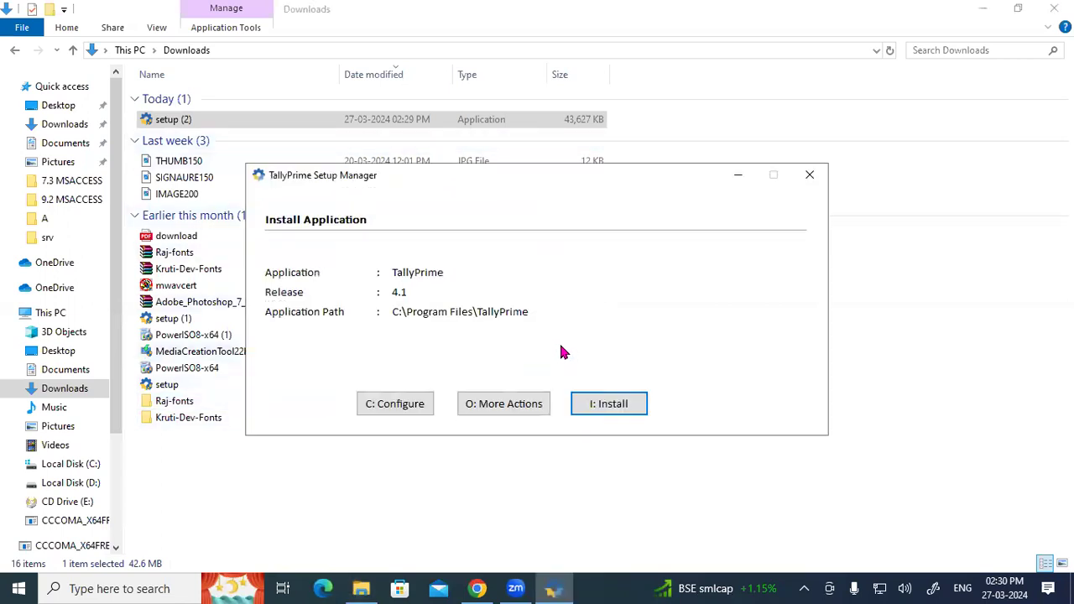
pyautogui.moveTo(508, 175); pyautogui.dragTo(508, 72)
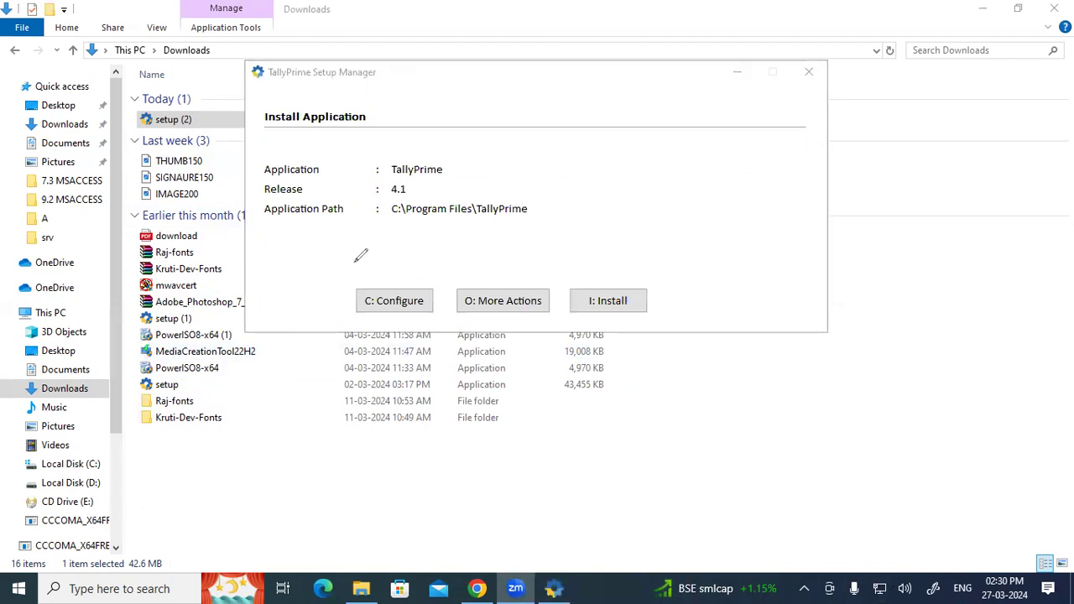
pyautogui.moveTo(282, 202); pyautogui.dragTo(327, 201)
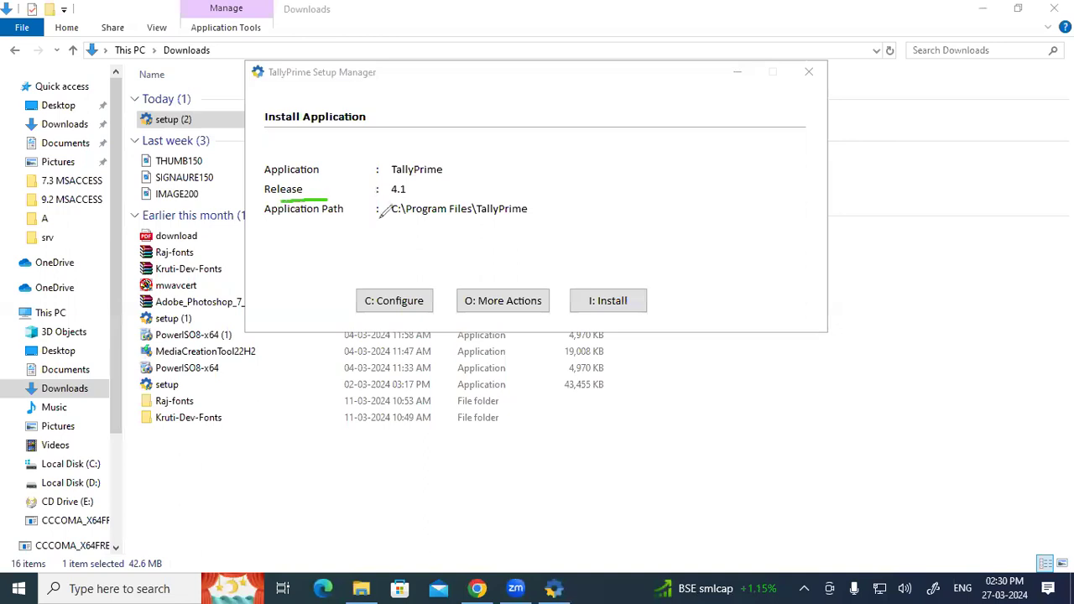
pyautogui.moveTo(390, 219); pyautogui.dragTo(523, 217)
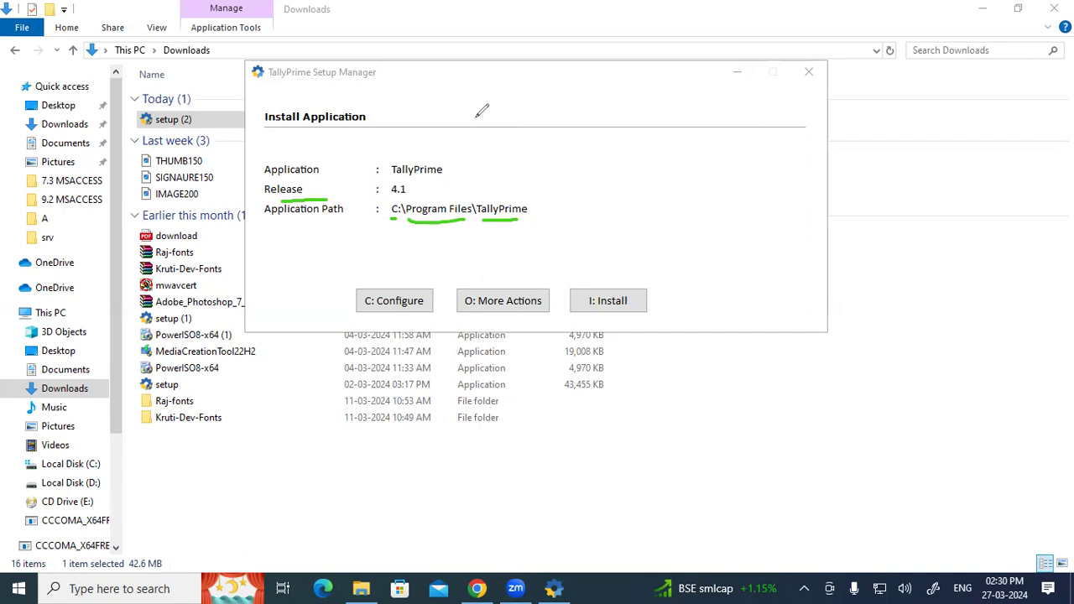
pyautogui.moveTo(568, 62); pyautogui.dragTo(562, 93)
pyautogui.moveTo(560, 52)
pyautogui.mouseDown()
pyautogui.moveTo(561, 94)
pyautogui.moveTo(587, 65)
pyautogui.moveTo(560, 52)
pyautogui.mouseUp()
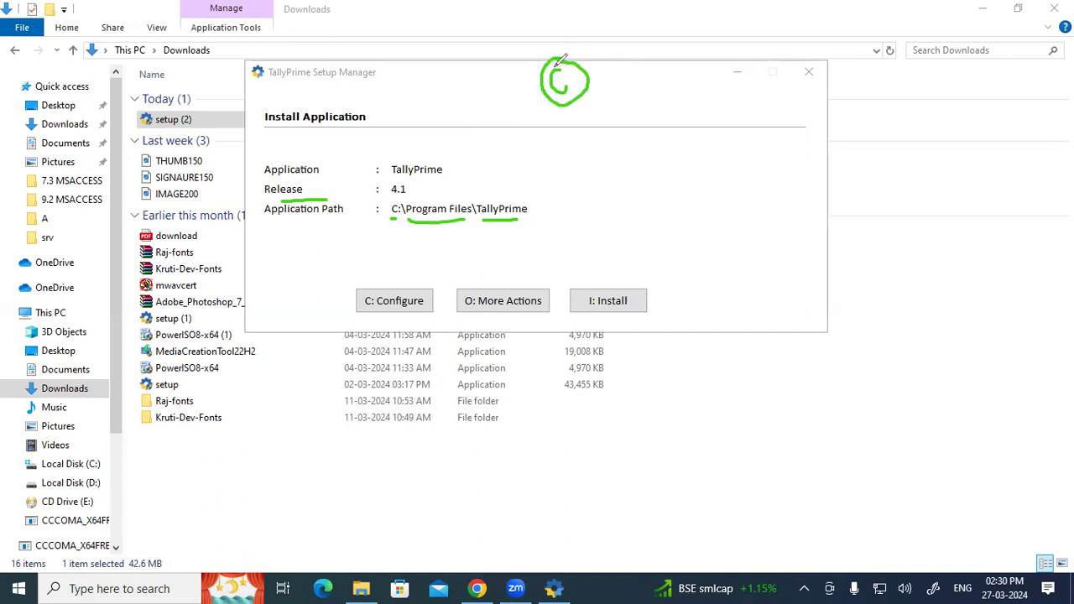
pyautogui.moveTo(742, 81)
pyautogui.mouseDown()
pyautogui.moveTo(743, 115)
pyautogui.moveTo(794, 83)
pyautogui.mouseUp()
pyautogui.moveTo(858, 56)
pyautogui.mouseDown()
pyautogui.moveTo(857, 87)
pyautogui.moveTo(854, 71)
pyautogui.mouseUp()
pyautogui.moveTo(643, 111)
pyautogui.mouseDown()
pyautogui.moveTo(711, 102)
pyautogui.moveTo(702, 111)
pyautogui.mouseUp()
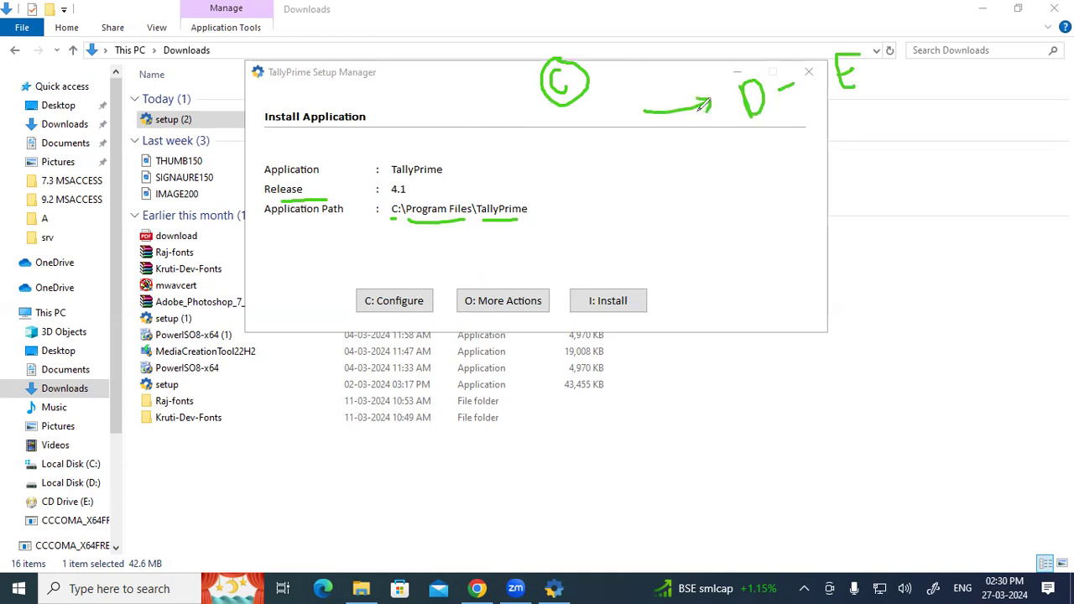
pyautogui.moveTo(543, 113); pyautogui.dragTo(611, 74)
pyautogui.moveTo(538, 122)
pyautogui.mouseDown()
pyautogui.moveTo(615, 68)
pyautogui.moveTo(597, 88)
pyautogui.mouseUp()
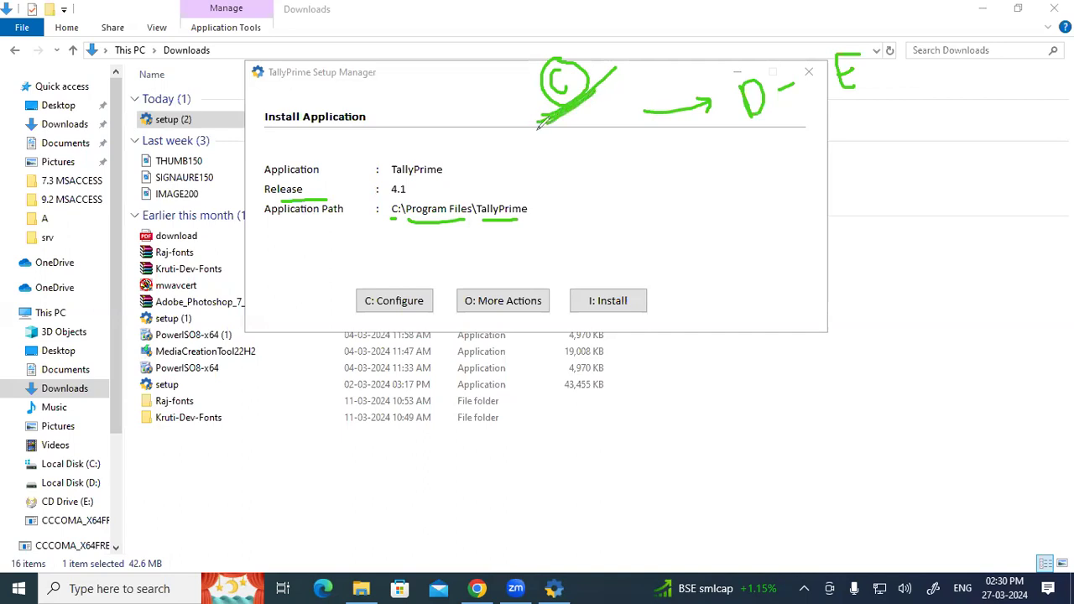
pyautogui.moveTo(577, 100)
pyautogui.mouseDown()
pyautogui.moveTo(563, 38)
pyautogui.moveTo(536, 107)
pyautogui.moveTo(600, 55)
pyautogui.mouseUp()
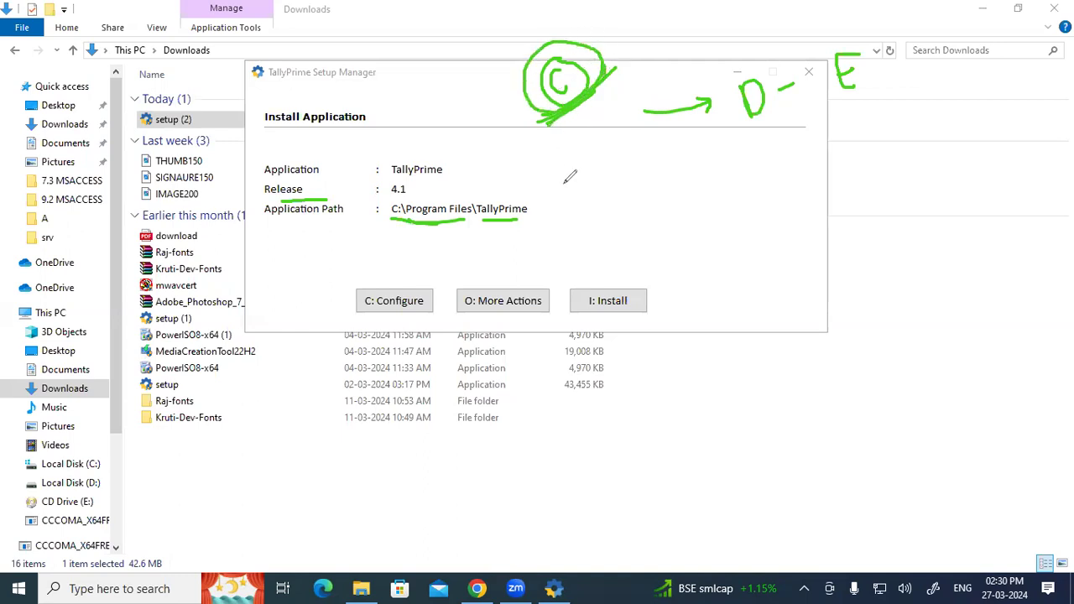
pyautogui.moveTo(610, 178)
pyautogui.mouseDown()
pyautogui.moveTo(628, 168)
pyautogui.moveTo(611, 182)
pyautogui.moveTo(626, 192)
pyautogui.moveTo(603, 144)
pyautogui.mouseUp()
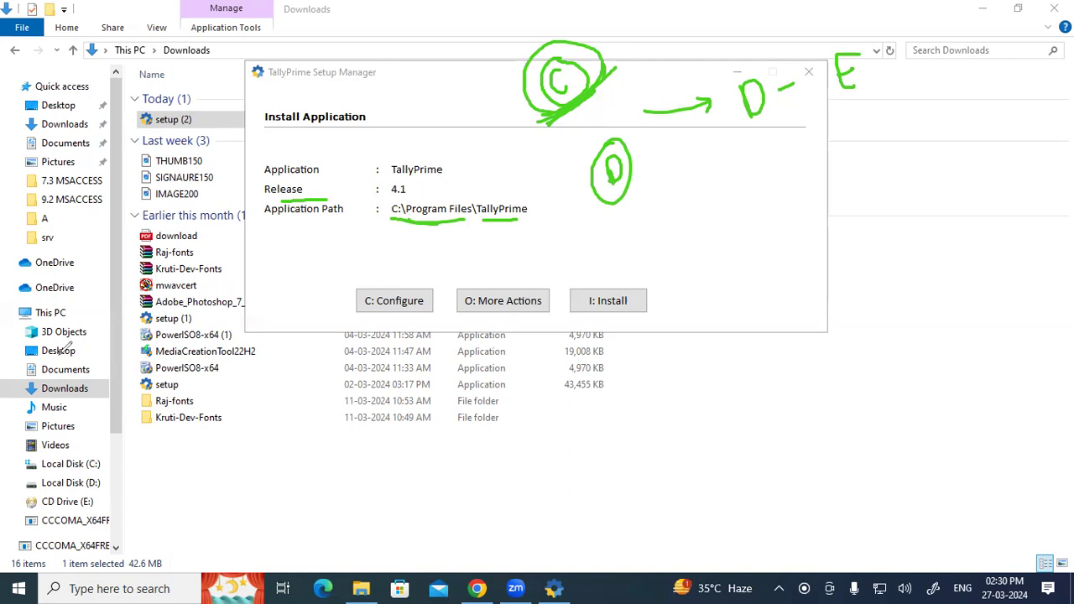
pyautogui.press('e')
pyautogui.moveTo(437, 200)
pyautogui.mouseDown()
pyautogui.moveTo(382, 224)
pyautogui.moveTo(547, 212)
pyautogui.moveTo(419, 196)
pyautogui.mouseUp()
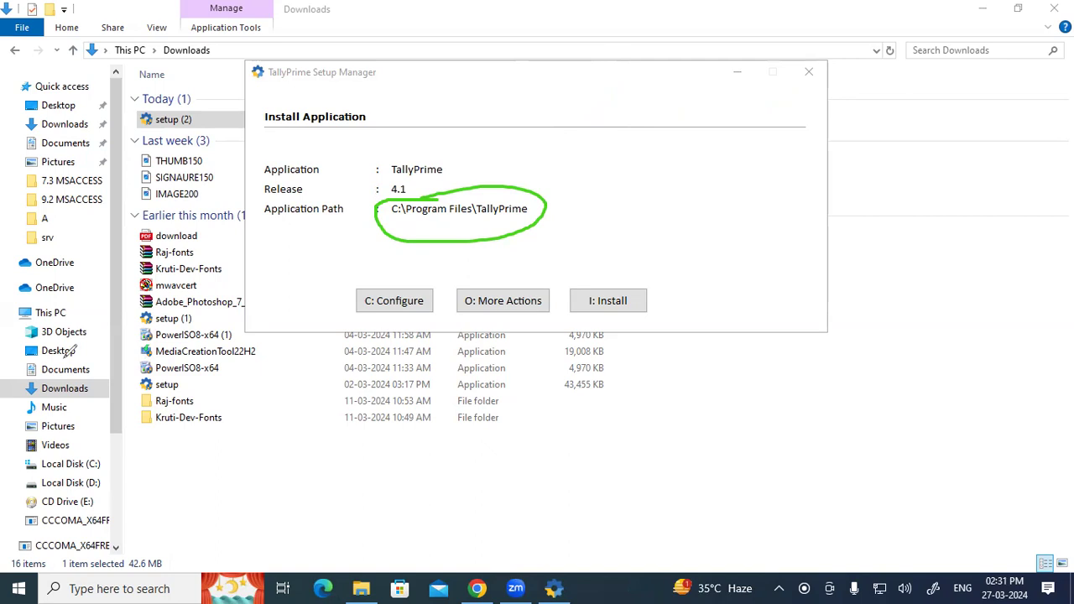
pyautogui.click(96, 466)
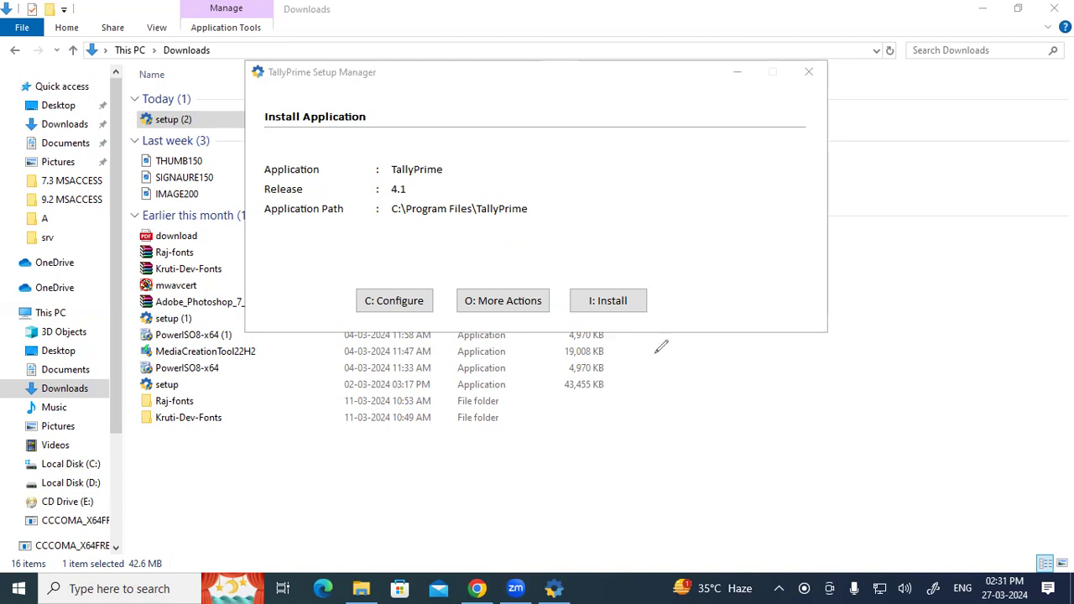
pyautogui.moveTo(738, 156)
pyautogui.mouseDown()
pyautogui.moveTo(752, 166)
pyautogui.moveTo(743, 185)
pyautogui.mouseUp()
pyautogui.moveTo(619, 130)
pyautogui.mouseDown()
pyautogui.moveTo(615, 162)
pyautogui.moveTo(642, 112)
pyautogui.moveTo(647, 134)
pyautogui.mouseUp()
pyautogui.moveTo(659, 200)
pyautogui.mouseDown()
pyautogui.moveTo(699, 178)
pyautogui.moveTo(697, 193)
pyautogui.mouseUp()
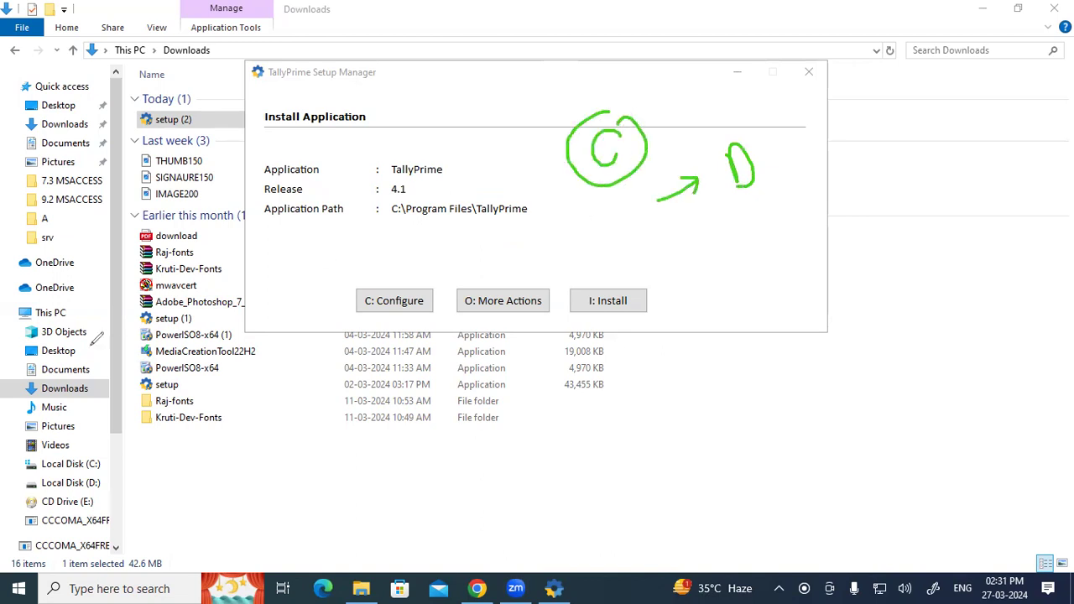
pyautogui.click(56, 402)
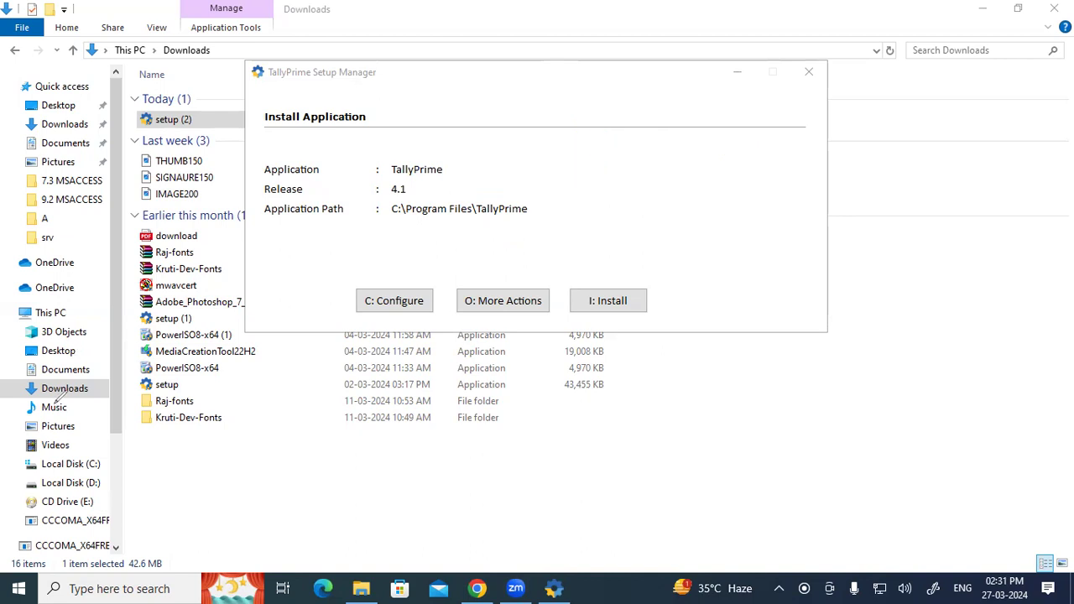
# Browse the Application Path setting to Local Disk (D:), then bring File Explorer forward.
pyautogui.click(404, 307)
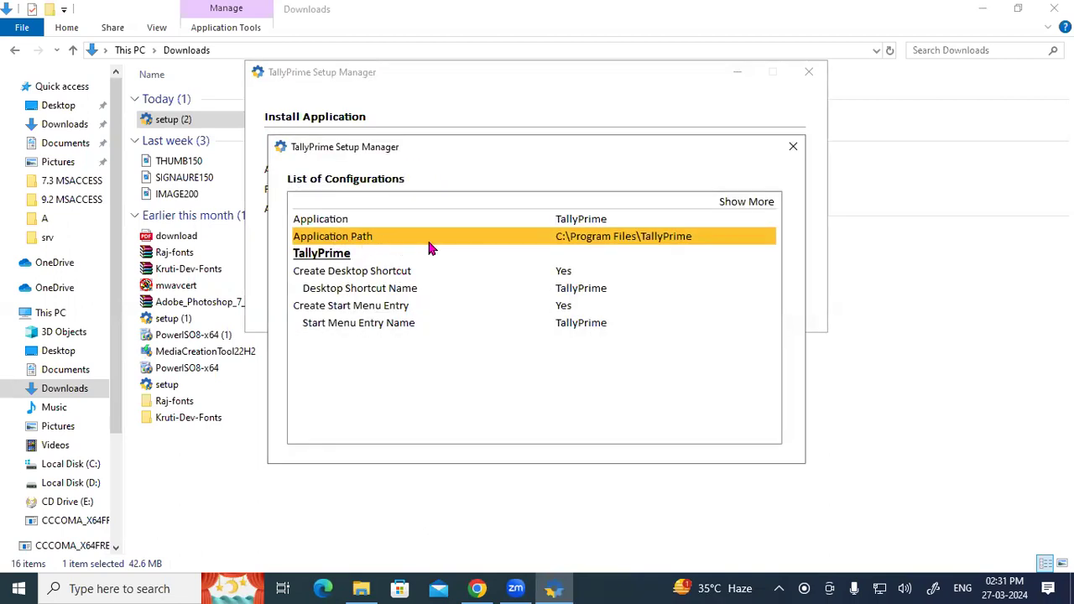
pyautogui.click(573, 247)
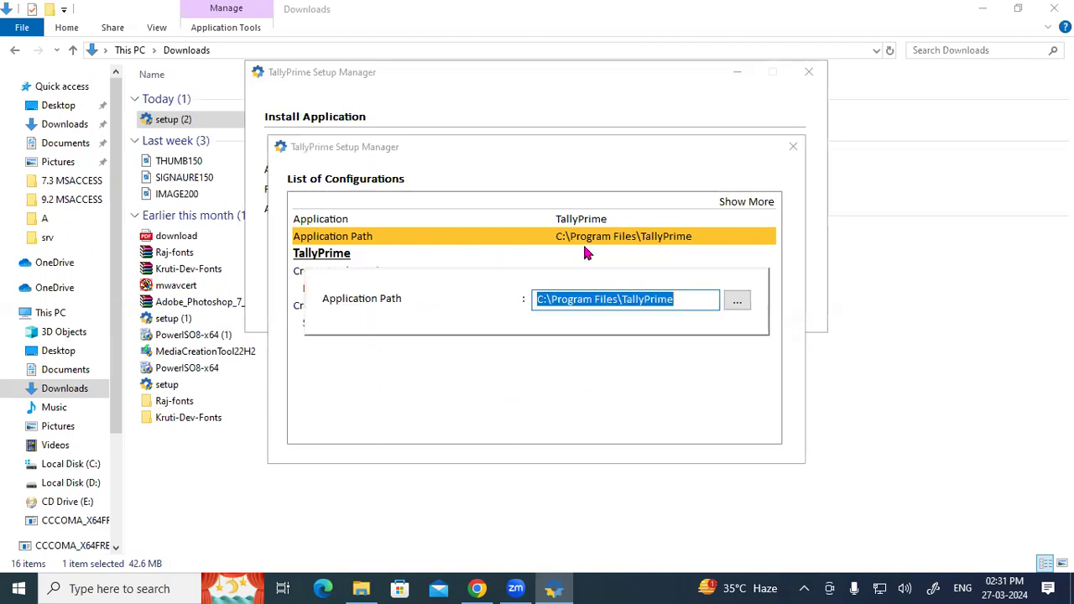
pyautogui.click(738, 303)
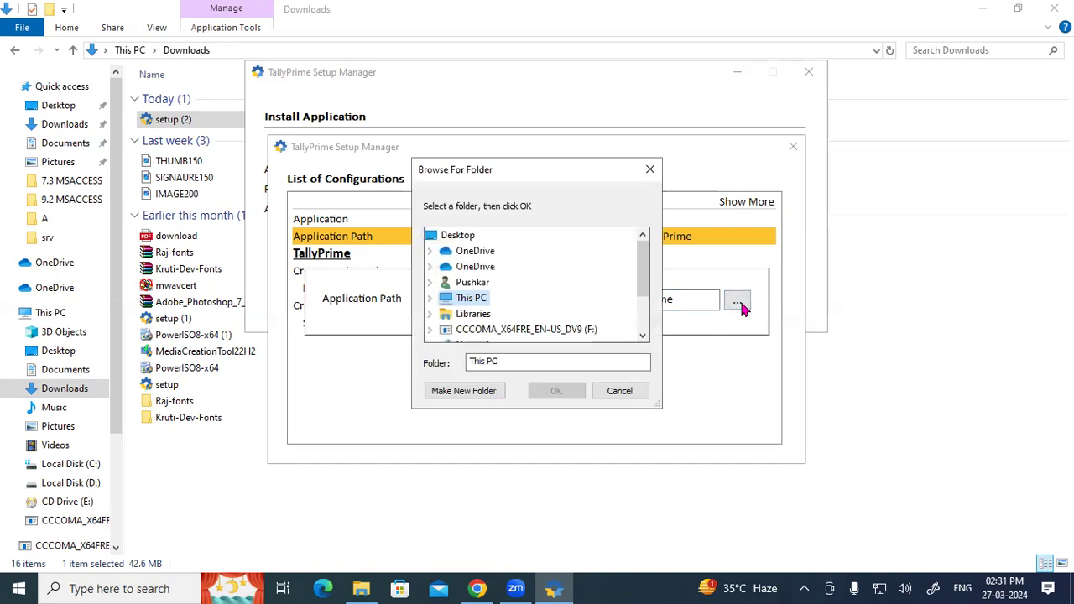
pyautogui.scroll(-2, 611, 276)
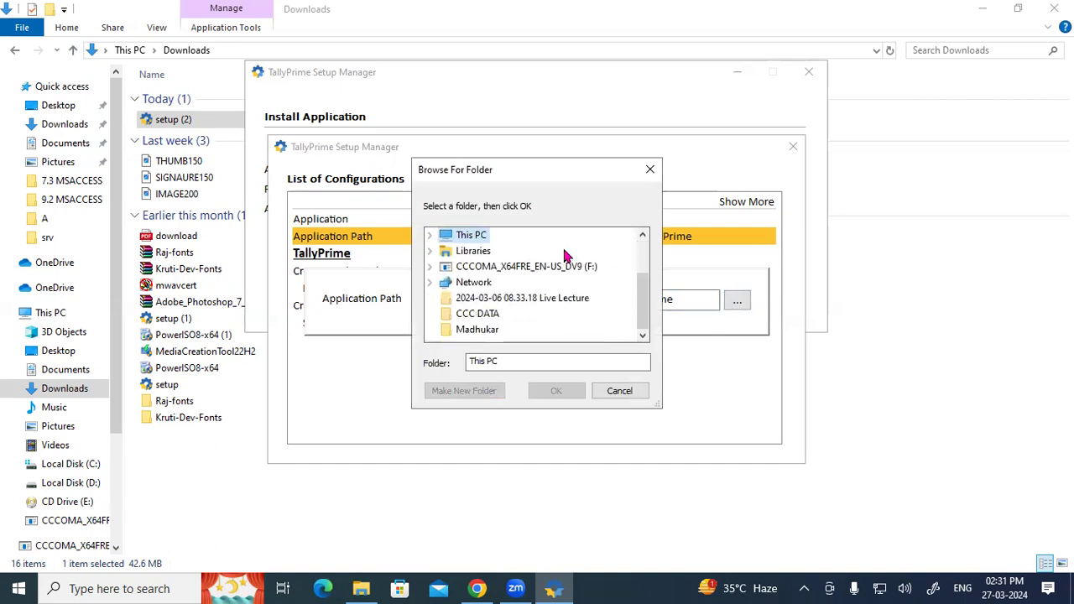
pyautogui.scroll(2, 564, 276)
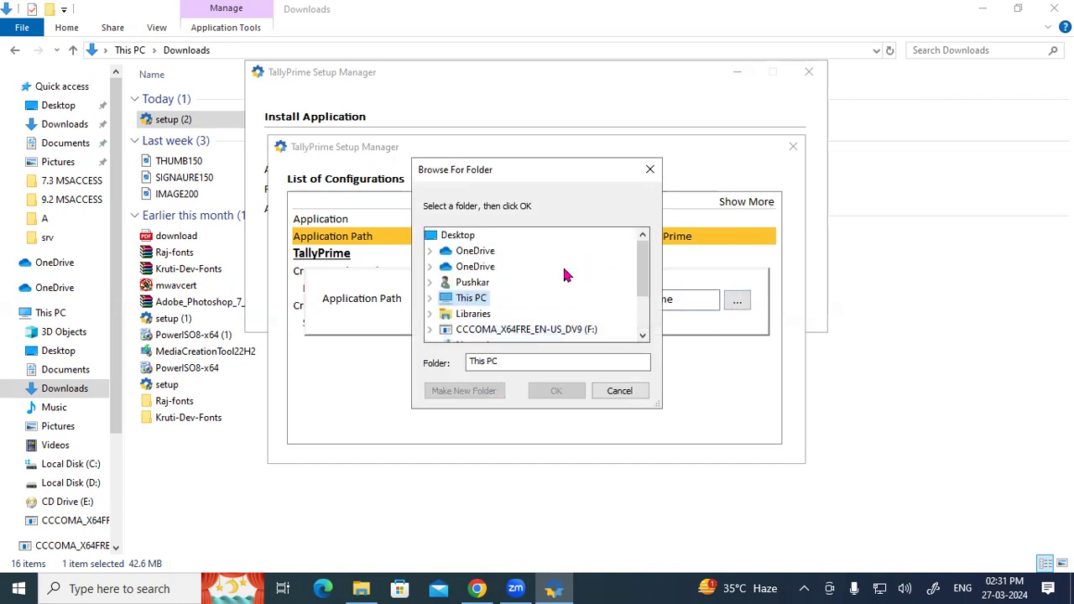
pyautogui.doubleClick(470, 299)
pyautogui.scroll(-1, 493, 288)
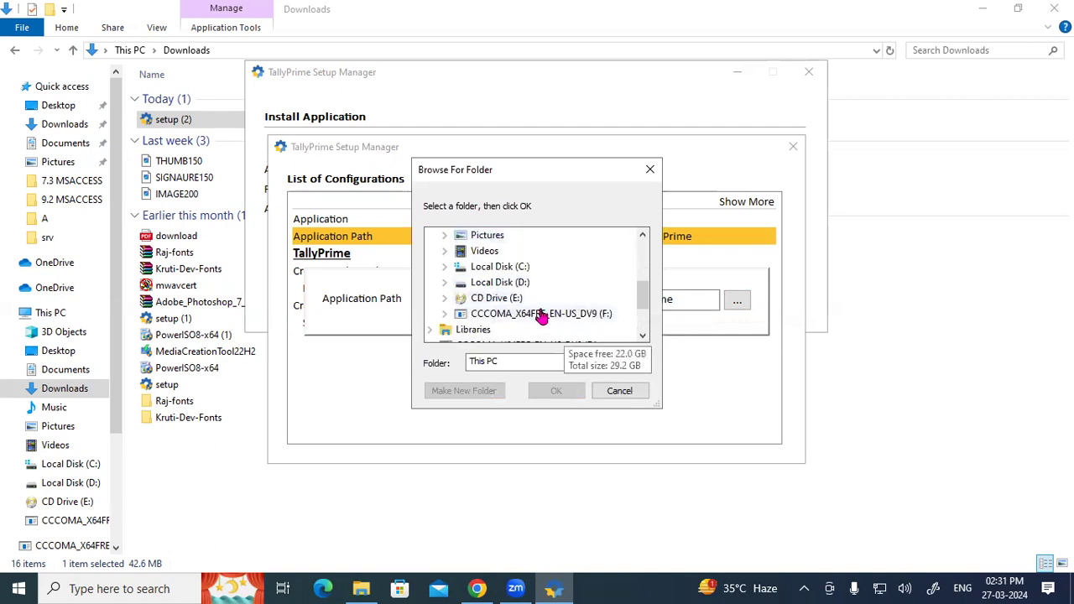
pyautogui.doubleClick(521, 283)
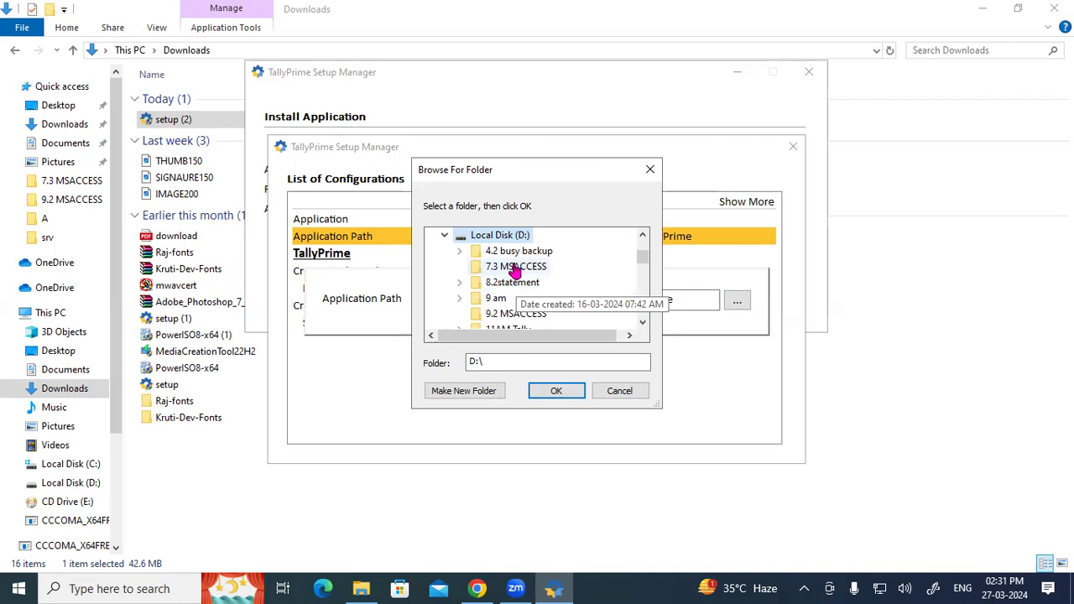
pyautogui.click(373, 588)
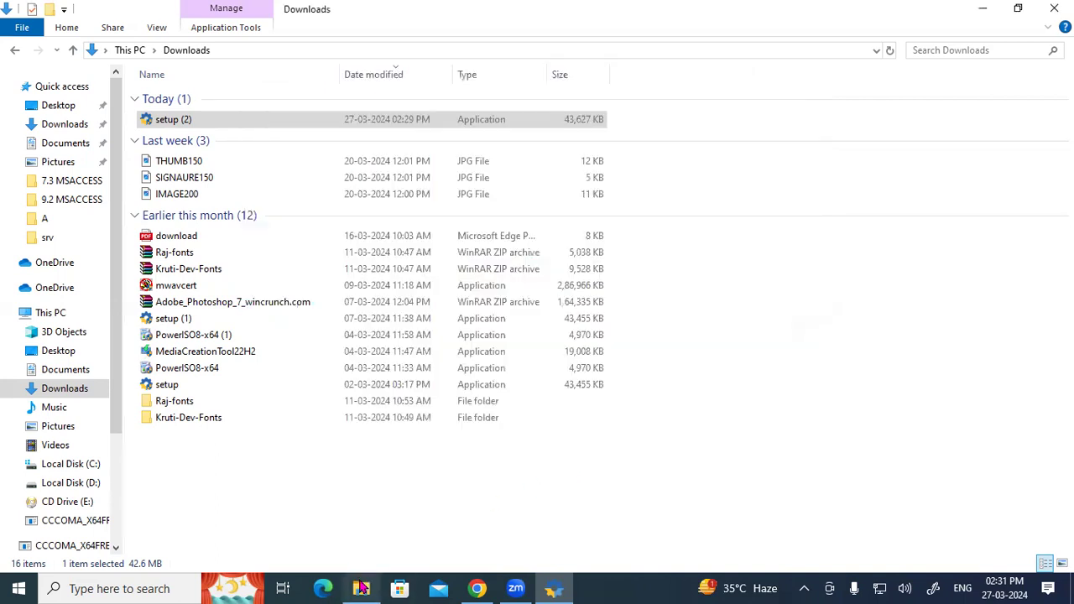
# Make a new folder 'Tally Applicaton' on Local Disk (D:) with Ctrl+Shift+N, then close Explorer.
pyautogui.click(130, 50)
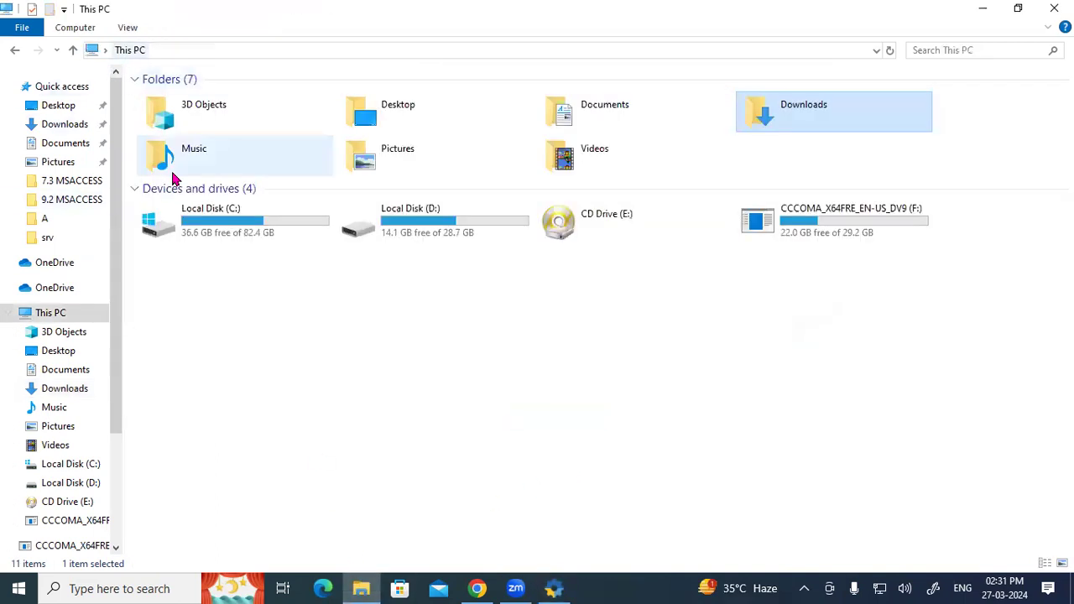
pyautogui.doubleClick(468, 231)
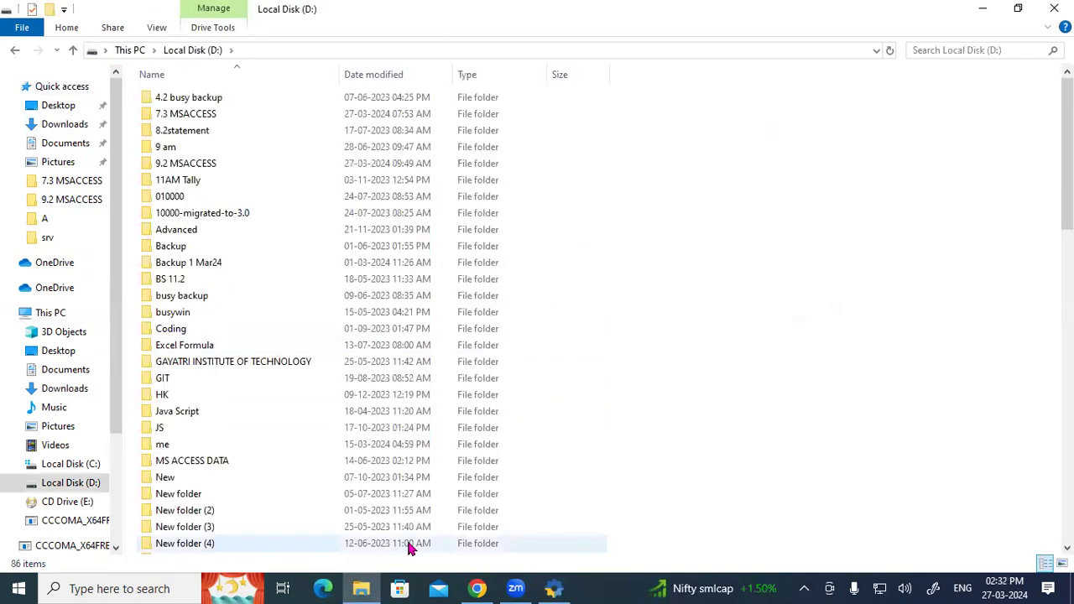
pyautogui.hotkey('ctrl', 'shift', 'n')
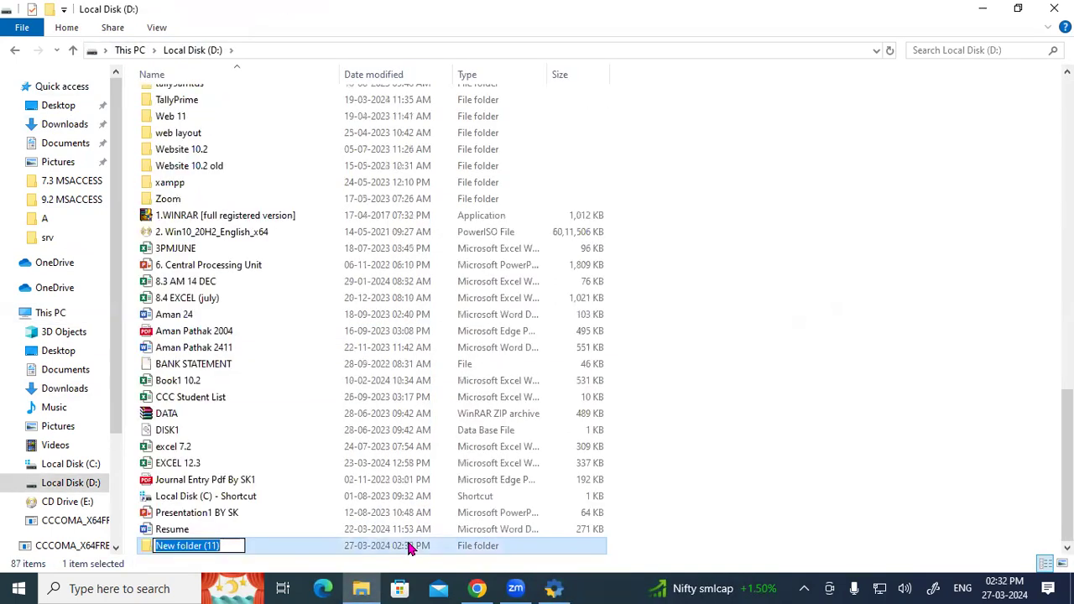
pyautogui.write('Tall')
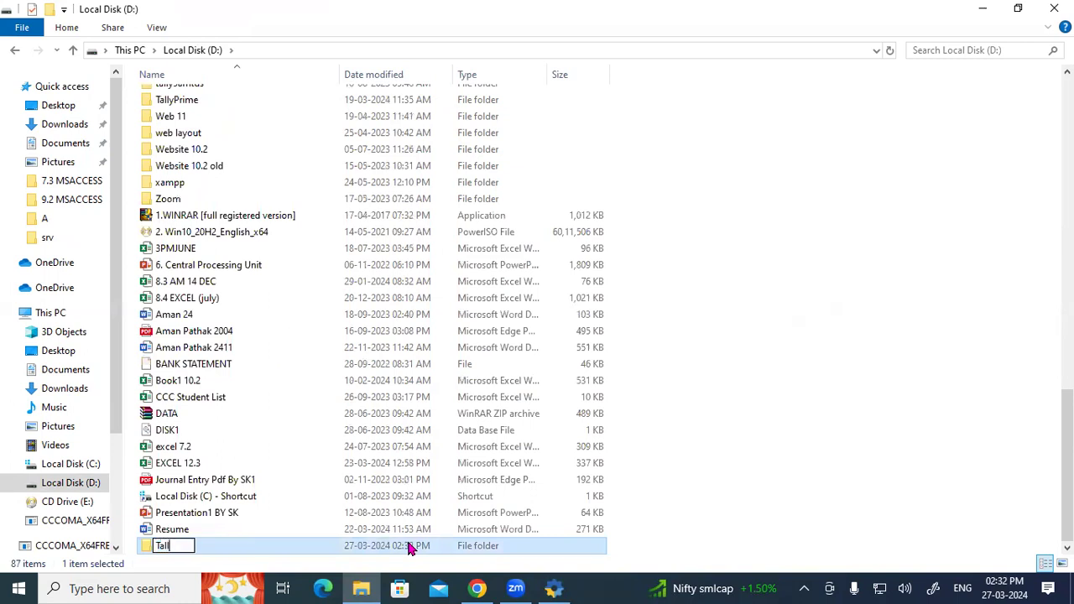
pyautogui.write('y Appliv')
pyautogui.press('BackSpace')
pyautogui.write('cato')
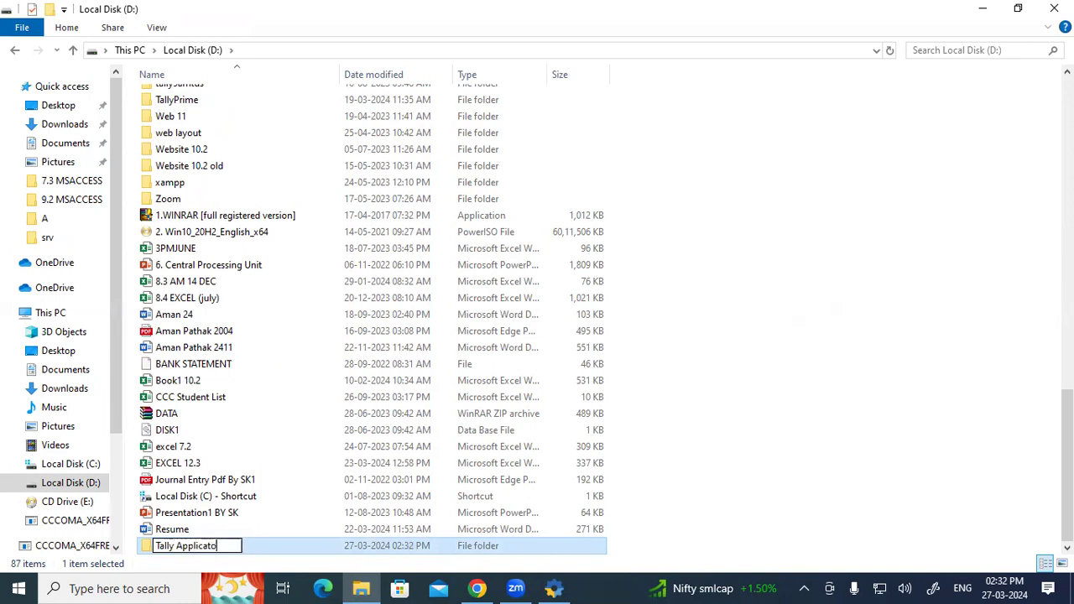
pyautogui.write('n')
pyautogui.press('Return')
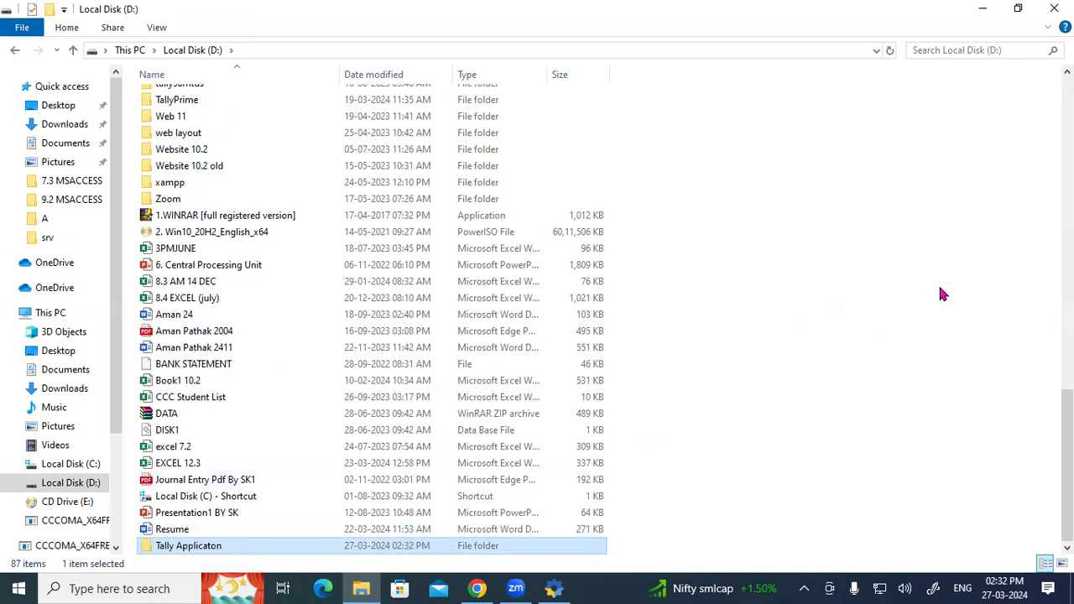
pyautogui.click(1053, 8)
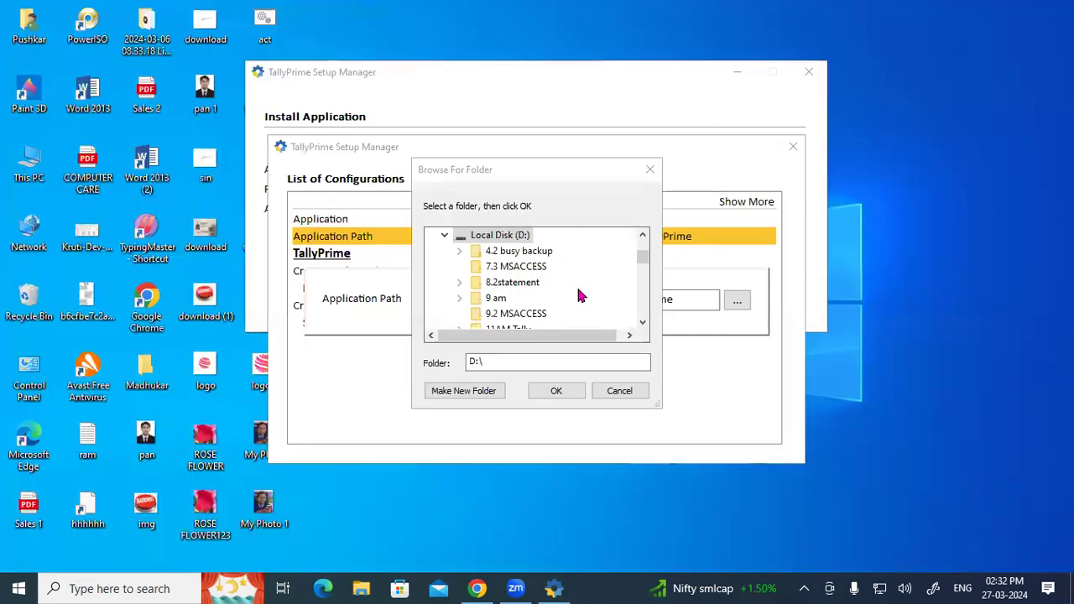
# Pick D:\Tally Applicaton in Browse For Folder and confirm with OK.
pyautogui.click(522, 236)
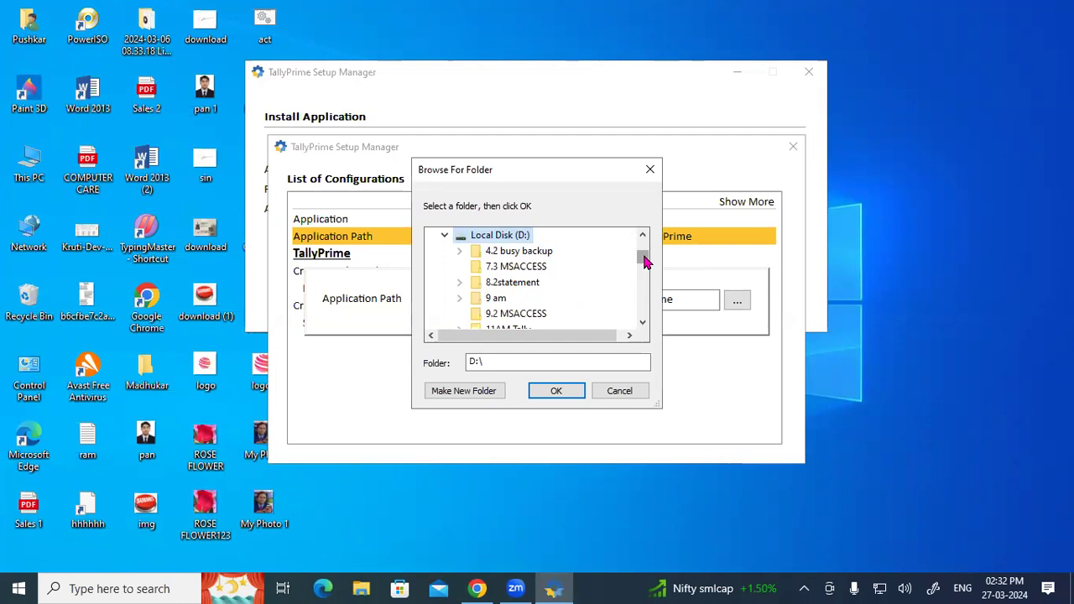
pyautogui.moveTo(645, 260); pyautogui.dragTo(644, 263)
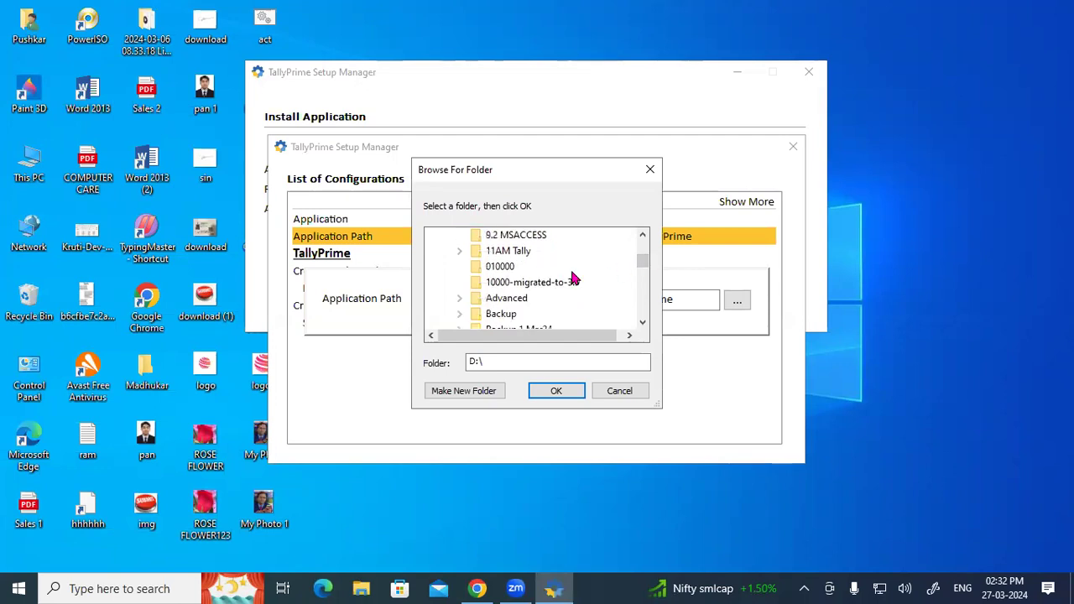
pyautogui.press('t')
pyautogui.press('t')
pyautogui.press('t')
pyautogui.press('t')
pyautogui.press('t')
pyautogui.press('t')
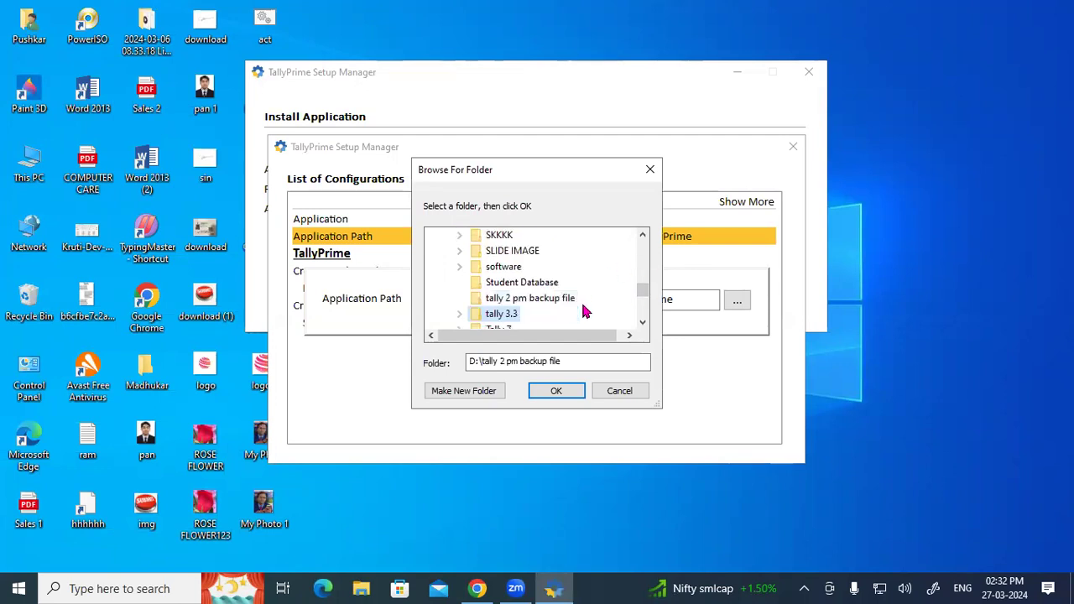
pyautogui.press('t')
pyautogui.press('t')
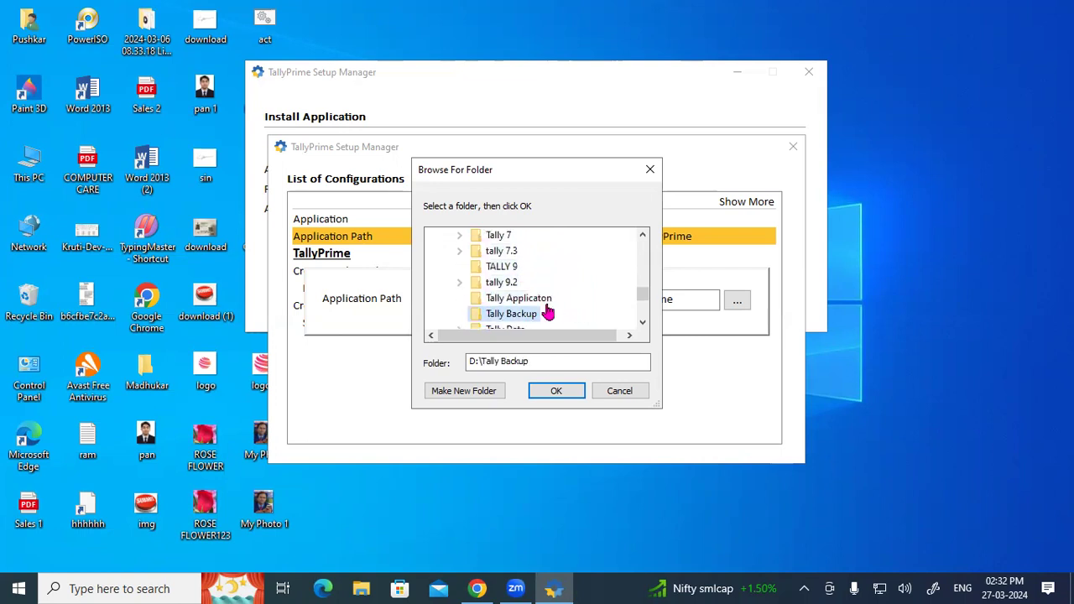
pyautogui.click(528, 299)
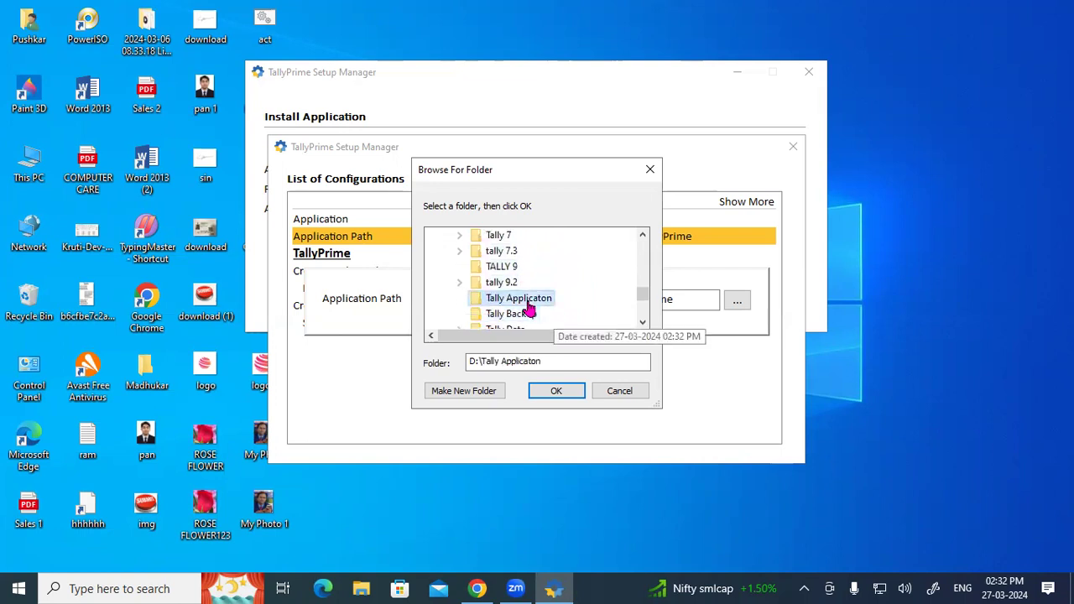
pyautogui.click(554, 392)
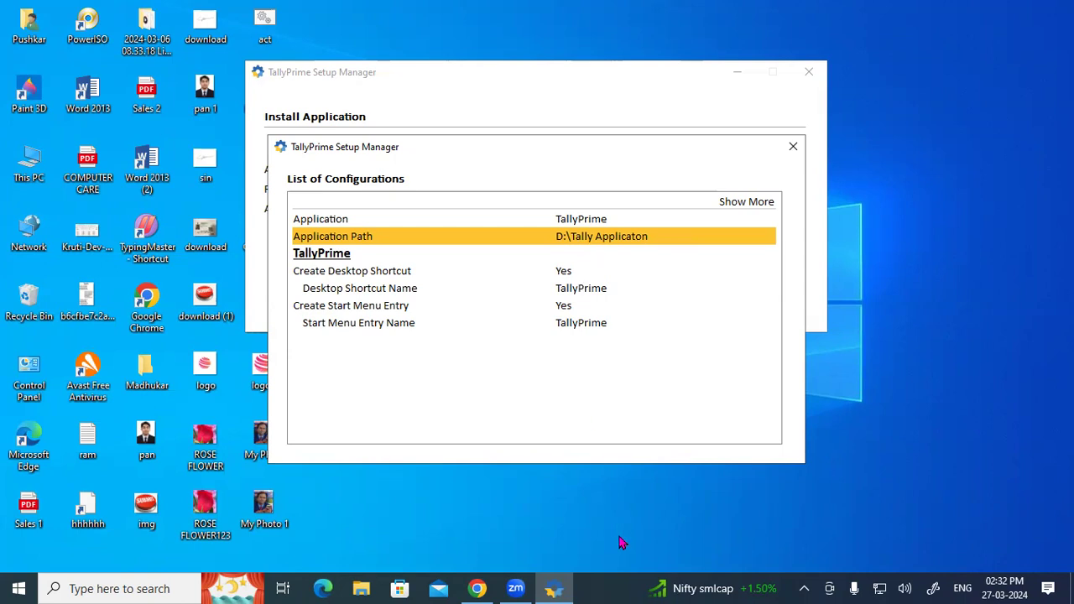
# Handwrite and underline a save-shortcut note above the configuration list.
pyautogui.click(548, 109)
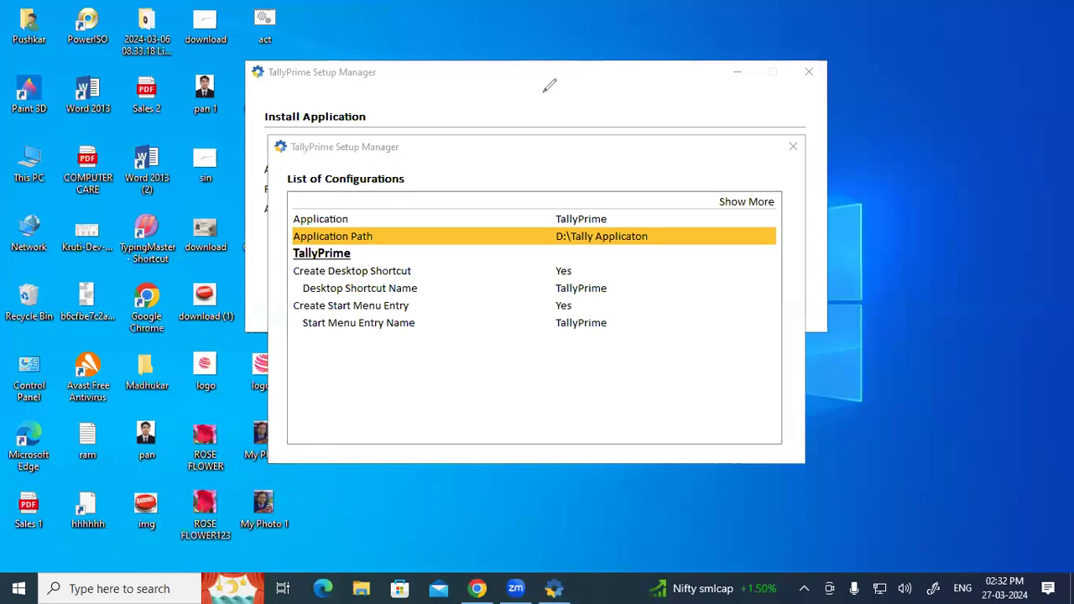
pyautogui.moveTo(540, 85)
pyautogui.mouseDown()
pyautogui.moveTo(548, 111)
pyautogui.moveTo(555, 99)
pyautogui.mouseUp()
pyautogui.moveTo(546, 91)
pyautogui.mouseDown()
pyautogui.moveTo(598, 82)
pyautogui.moveTo(595, 96)
pyautogui.mouseUp()
pyautogui.moveTo(619, 60); pyautogui.dragTo(642, 98)
pyautogui.moveTo(622, 87); pyautogui.dragTo(666, 76)
pyautogui.moveTo(555, 140); pyautogui.dragTo(719, 64)
# Add an accept-shortcut note, clear the ink, and accept the D:\Tally Applicaton configuration with Ctrl+A.
pyautogui.moveTo(578, 182)
pyautogui.mouseDown()
pyautogui.moveTo(582, 213)
pyautogui.moveTo(592, 196)
pyautogui.moveTo(620, 196)
pyautogui.mouseUp()
pyautogui.moveTo(646, 146); pyautogui.dragTo(668, 193)
pyautogui.moveTo(648, 179)
pyautogui.mouseDown()
pyautogui.moveTo(731, 141)
pyautogui.moveTo(722, 128)
pyautogui.mouseUp()
pyautogui.moveTo(580, 250); pyautogui.dragTo(766, 171)
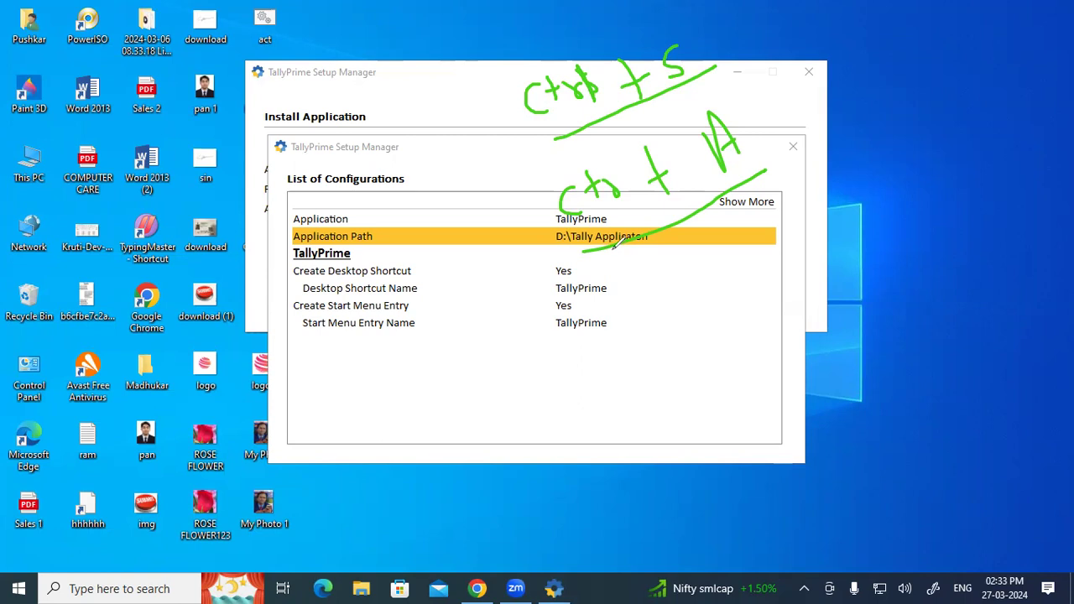
pyautogui.moveTo(593, 252); pyautogui.dragTo(768, 169)
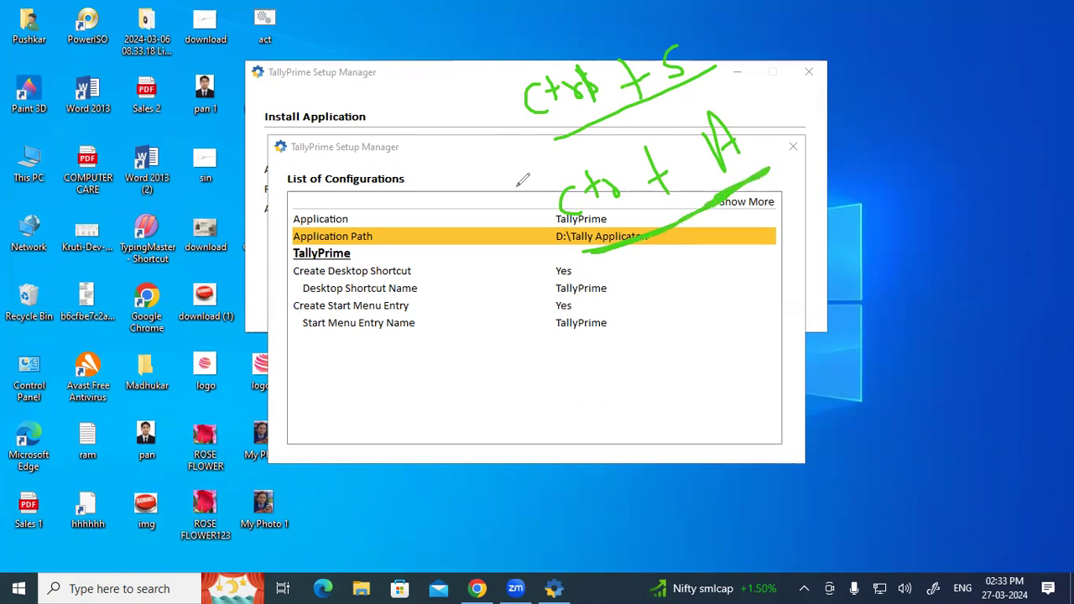
pyautogui.click(54, 427)
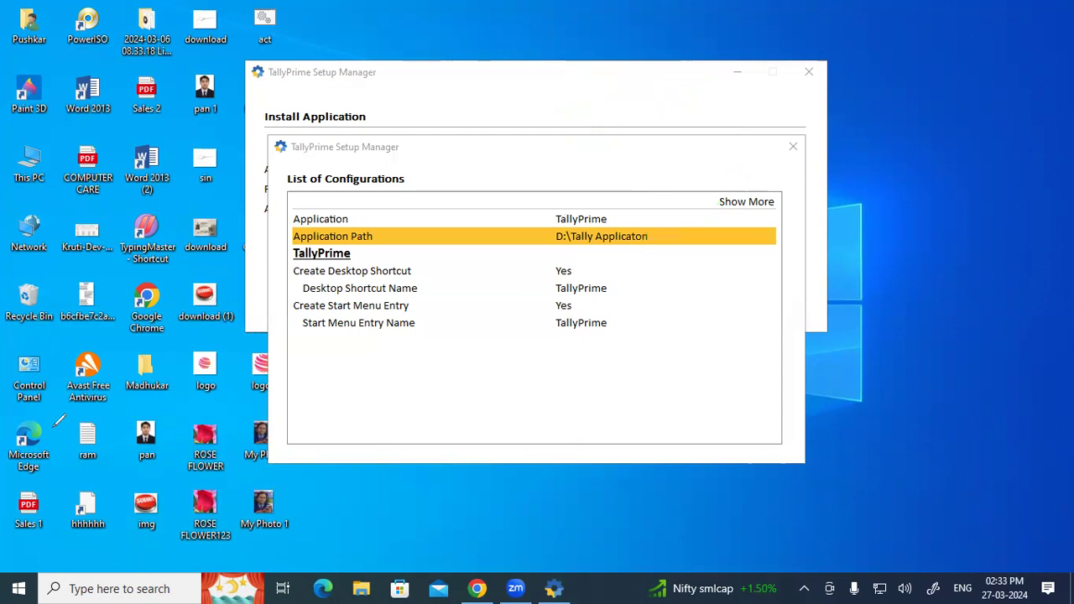
pyautogui.click(384, 391)
pyautogui.hotkey('ctrl', 'a')
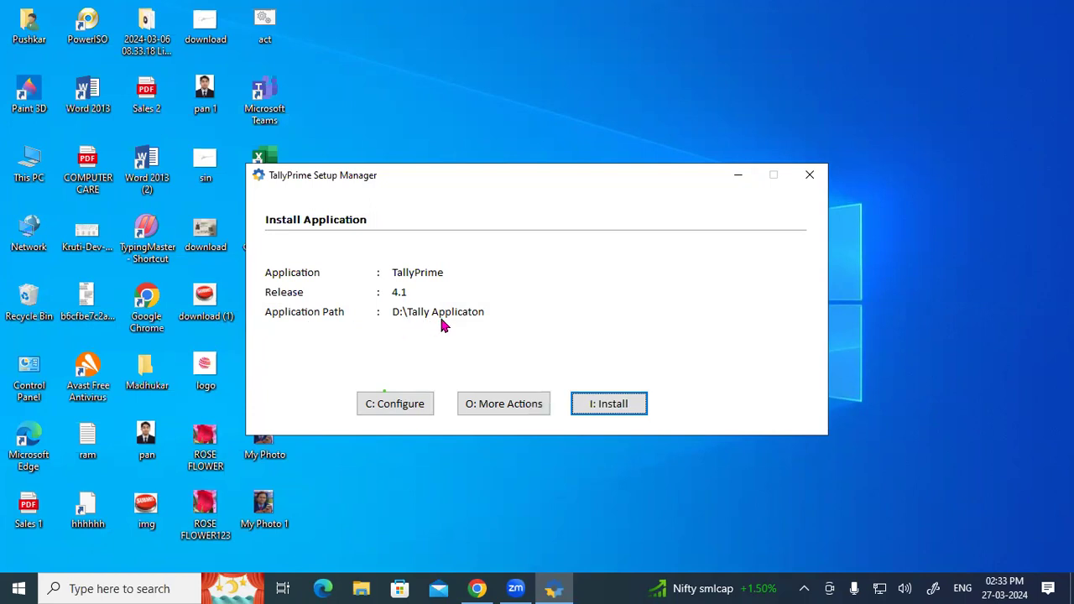
# Install TallyPrime 4.1 into D:\Tally Applicaton and quit Setup Manager once installation succeeds.
pyautogui.click(622, 406)
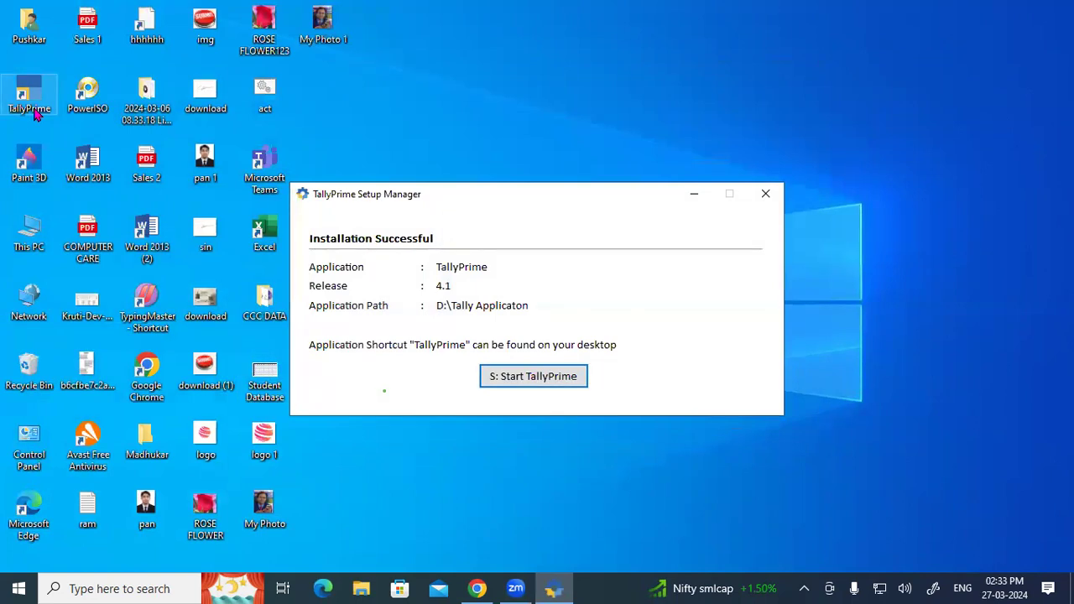
pyautogui.click(767, 194)
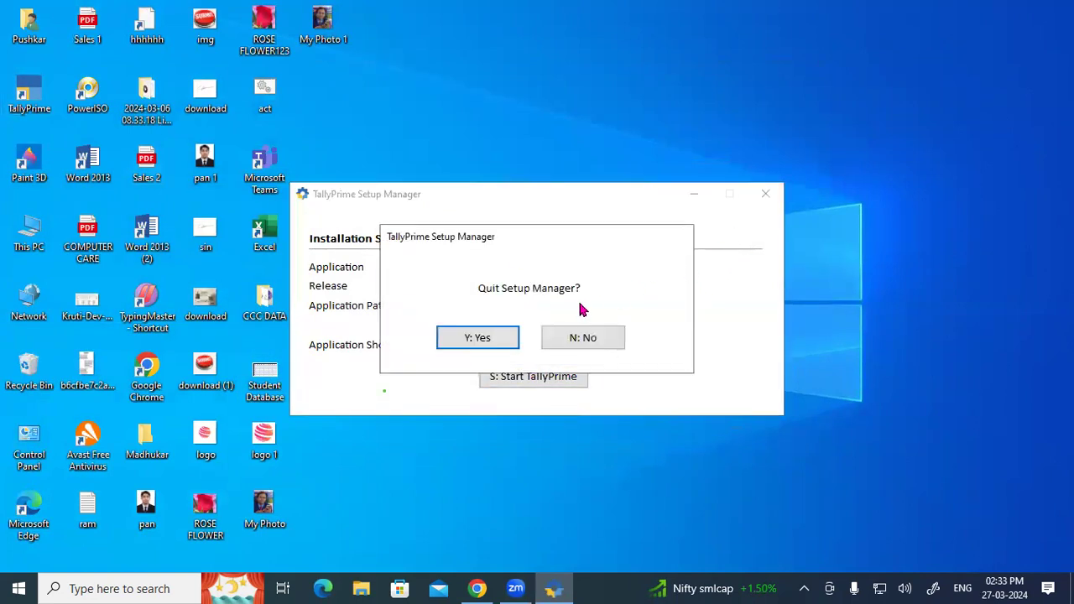
pyautogui.click(475, 338)
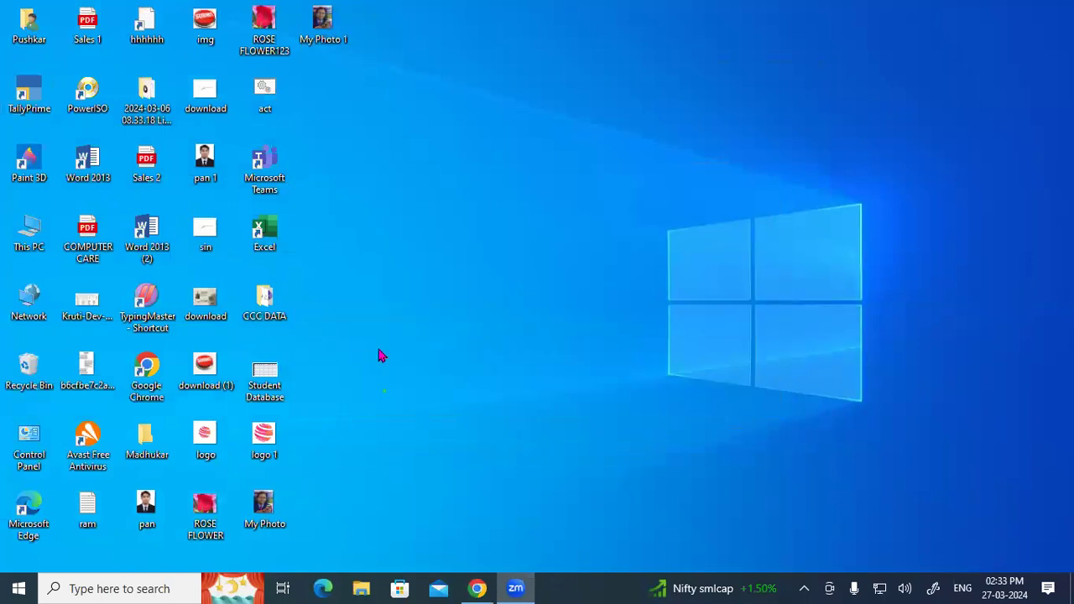
# Verify TallyPrime Series A 4.1.0 appears in Control Panel's installed programs, then return to Chrome.
pyautogui.doubleClick(31, 445)
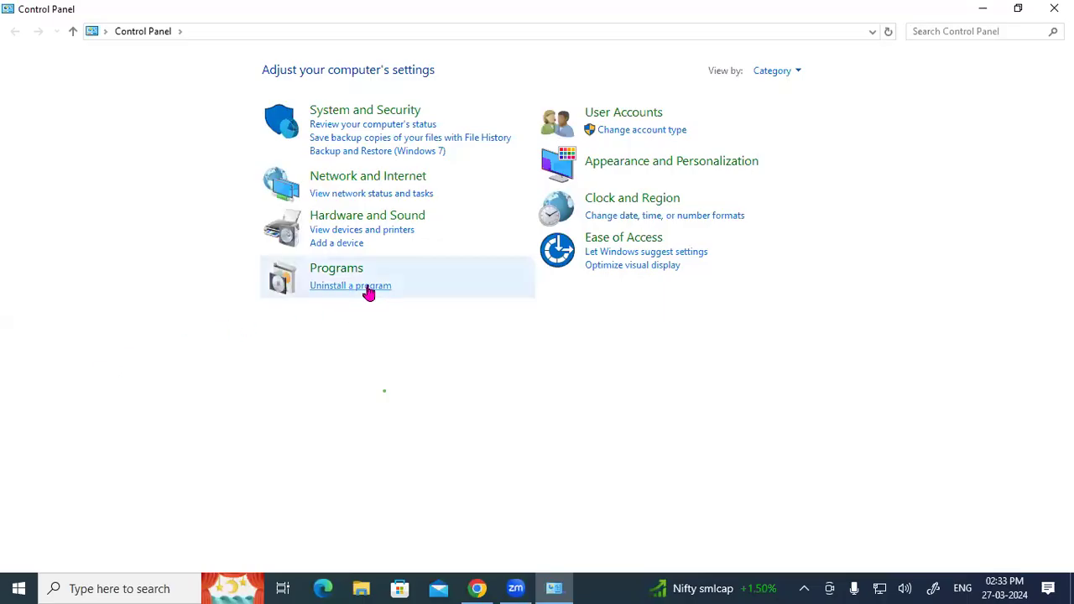
pyautogui.click(367, 286)
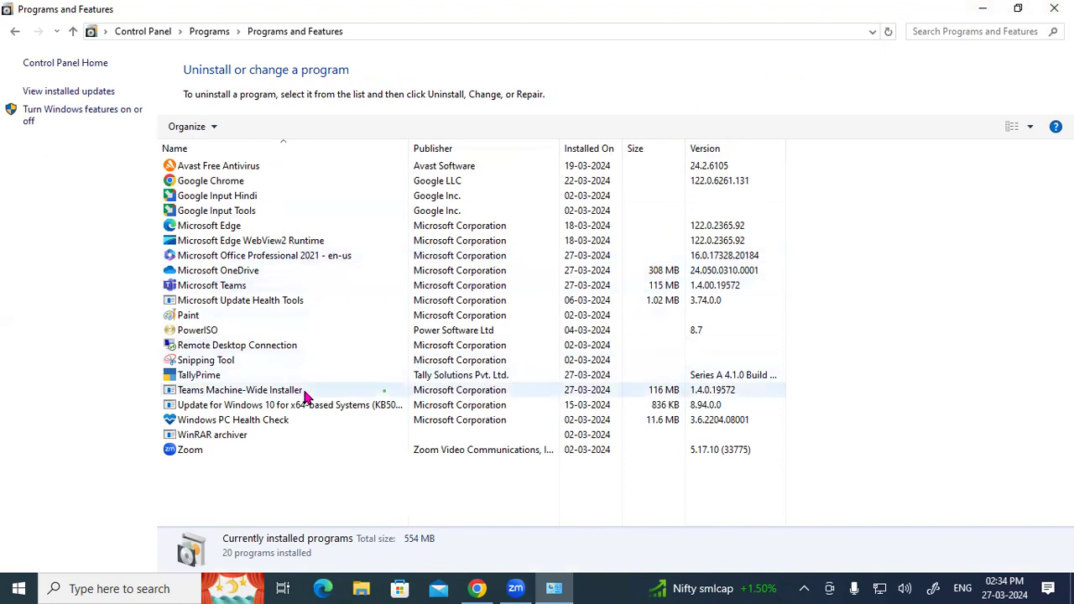
pyautogui.click(235, 377)
pyautogui.rightClick(235, 376)
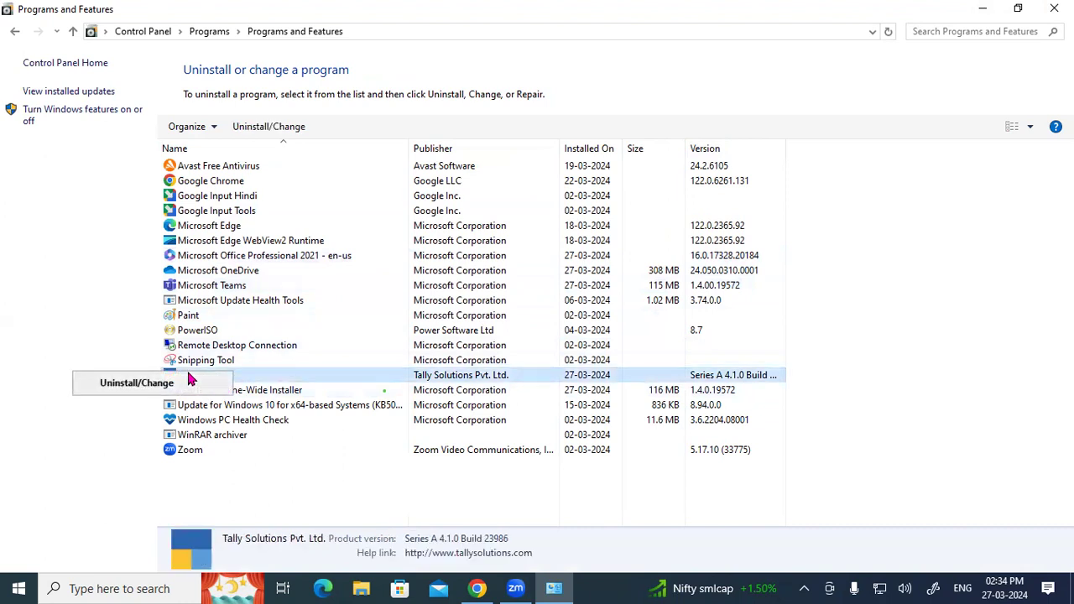
pyautogui.click(360, 316)
pyautogui.press('super+d')
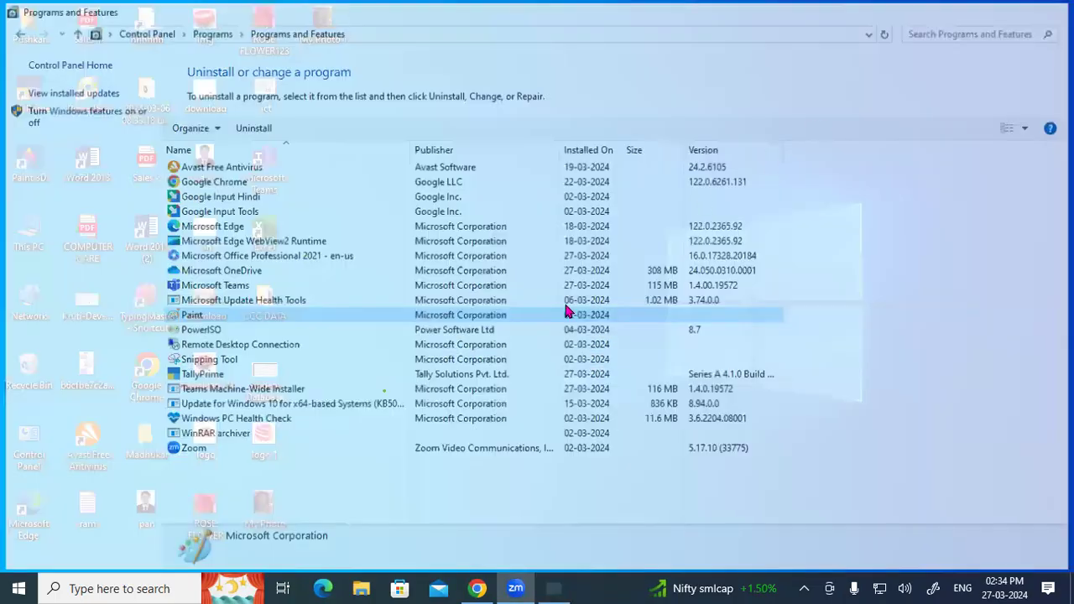
pyautogui.click(471, 587)
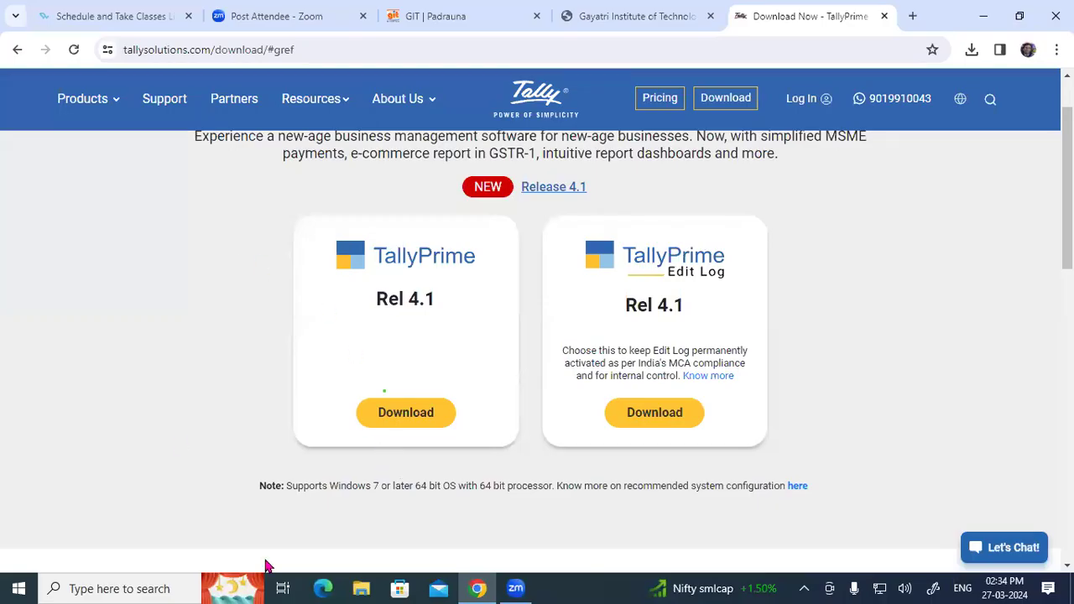
# Search 'tally download' in a new tab and open tally.com.sg's Download TallyPrime page.
pyautogui.click(911, 16)
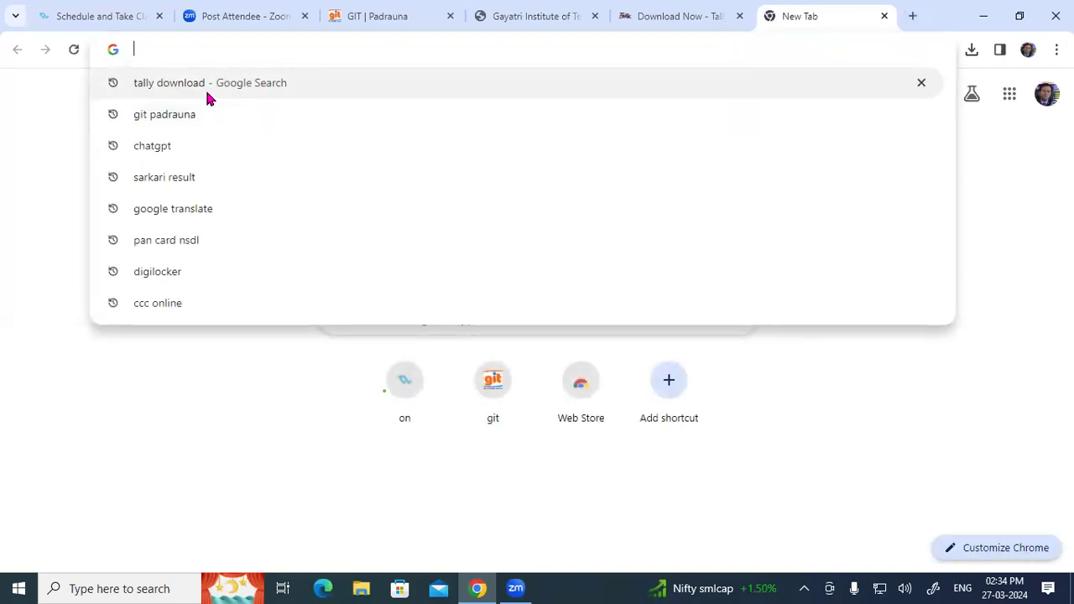
pyautogui.click(207, 94)
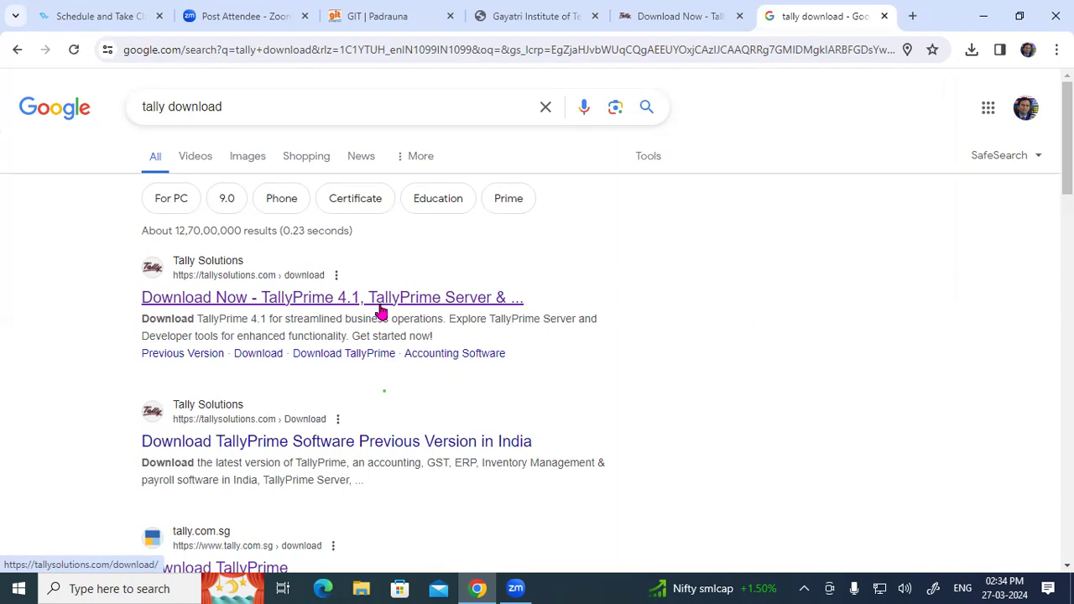
pyautogui.scroll(-3, 378, 335)
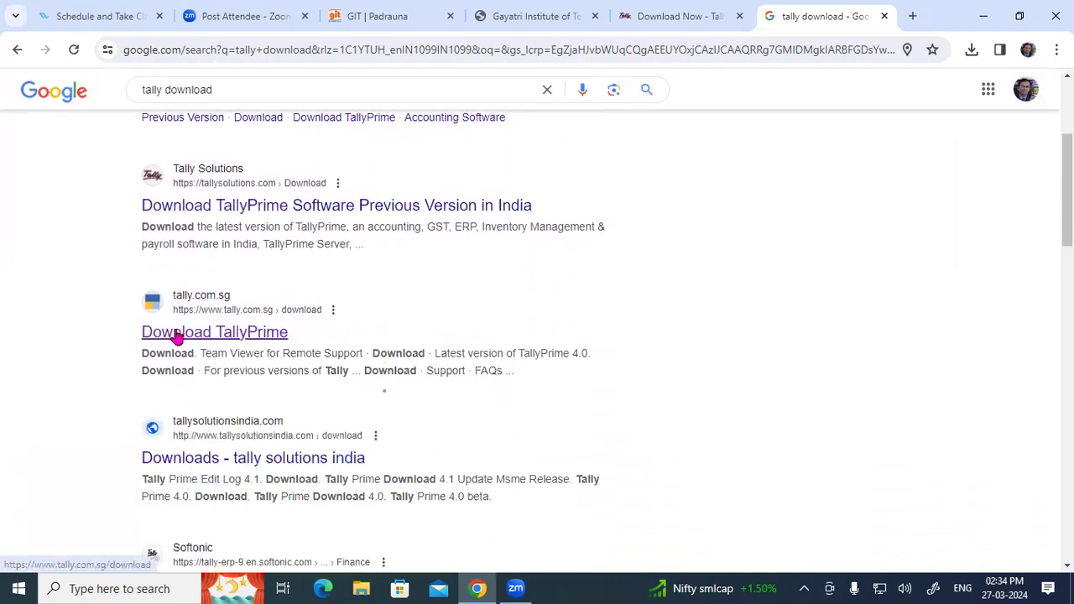
pyautogui.click(175, 337)
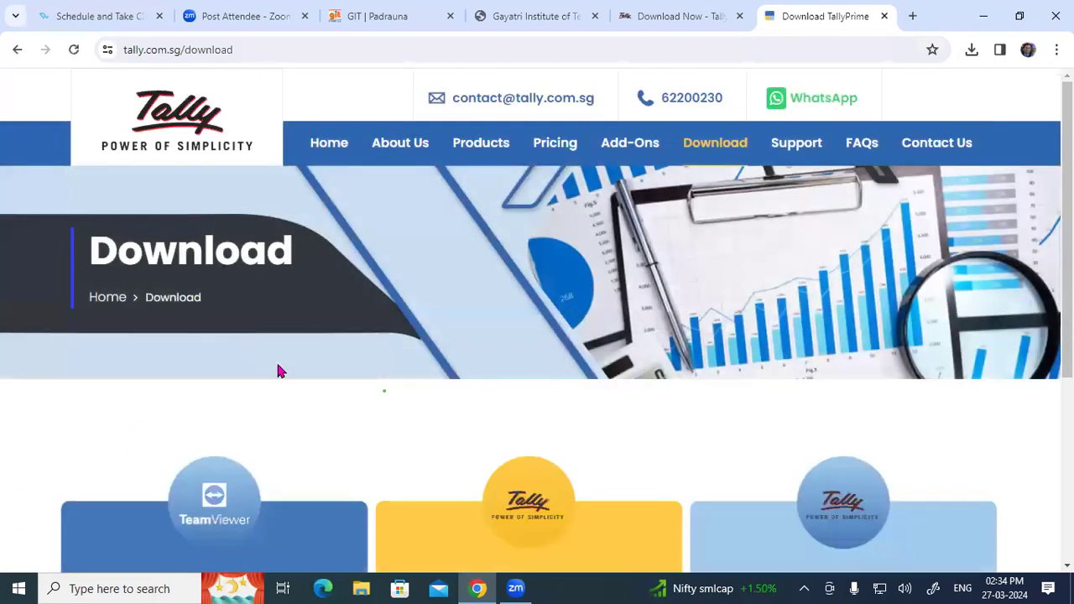
# Download the TallyPrime 4.0 setup and check it in the recent downloads list.
pyautogui.scroll(-1, 404, 412)
pyautogui.scroll(-3, 404, 413)
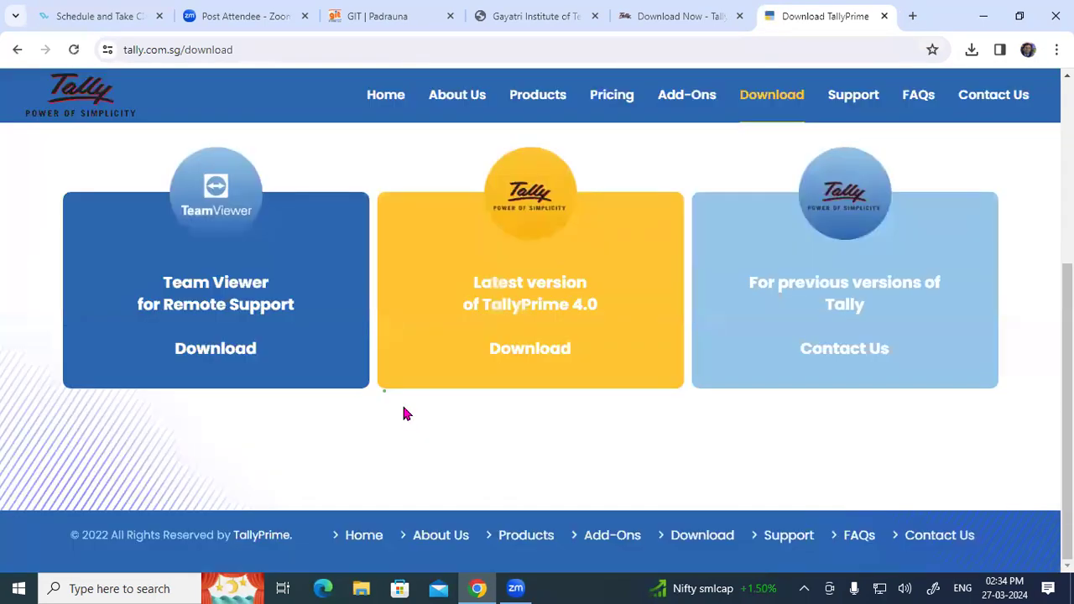
pyautogui.scroll(3, 391, 427)
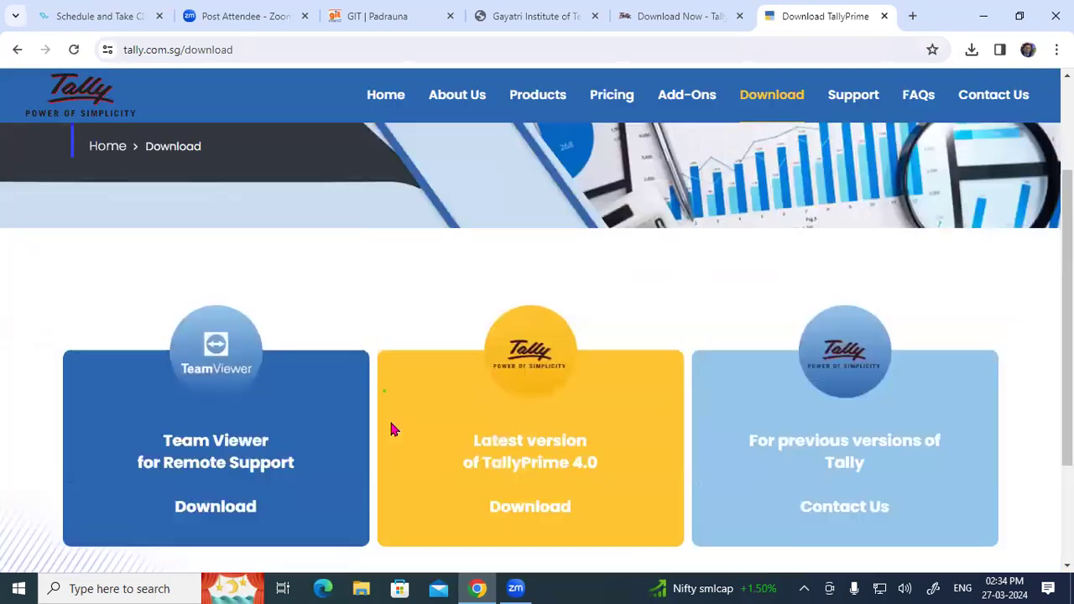
pyautogui.scroll(-2, 480, 423)
pyautogui.click(487, 444)
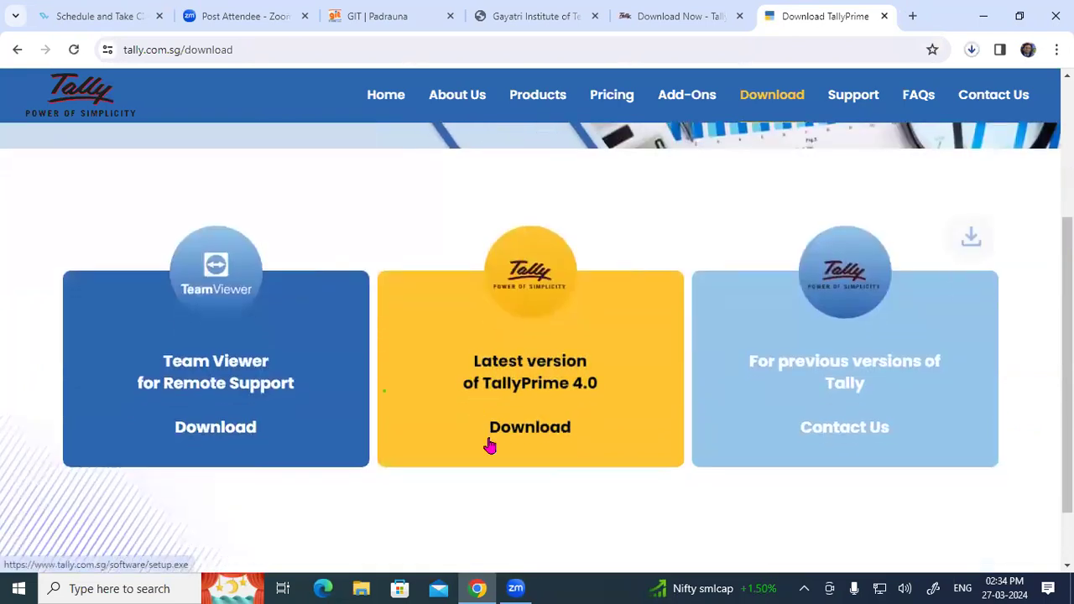
pyautogui.click(972, 51)
pyautogui.click(351, 219)
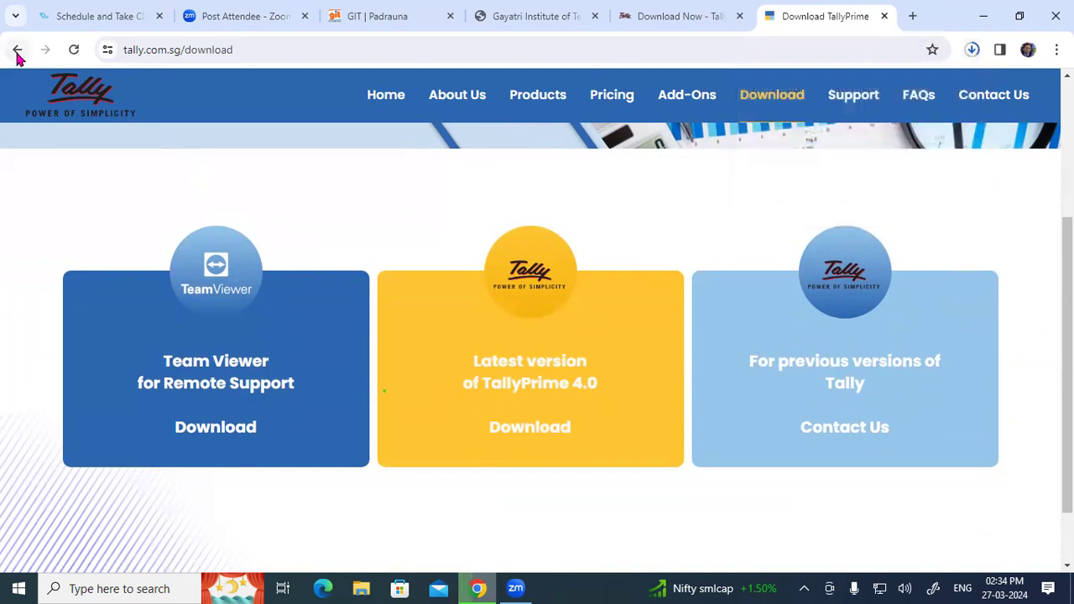
# Go back to the search results and open the tallysolutionsindia.com Downloads page.
pyautogui.click(17, 50)
pyautogui.scroll(-1, 304, 318)
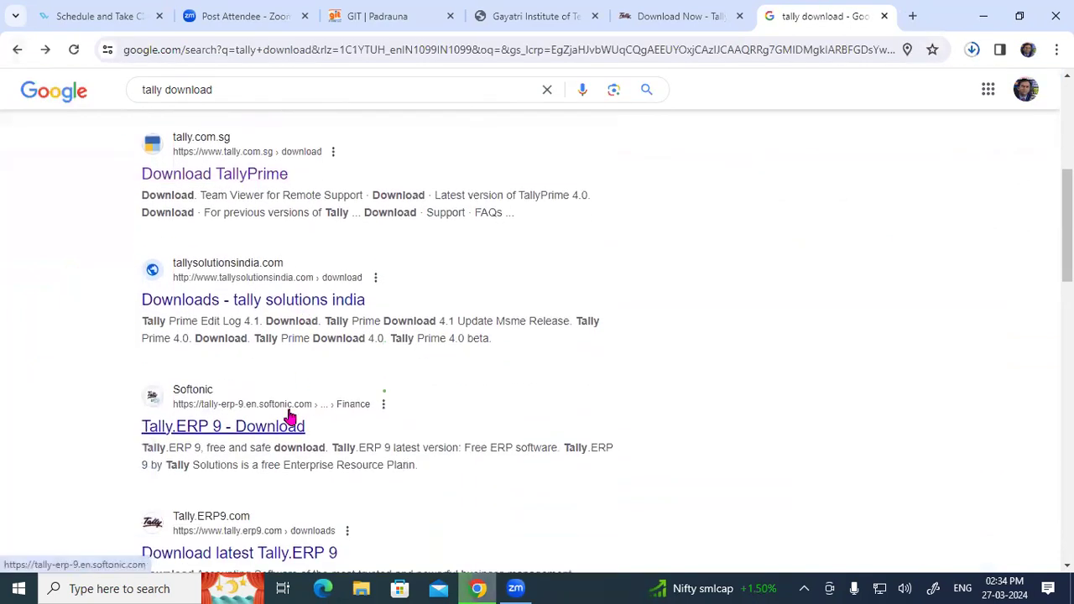
pyautogui.scroll(-1, 288, 398)
pyautogui.click(294, 225)
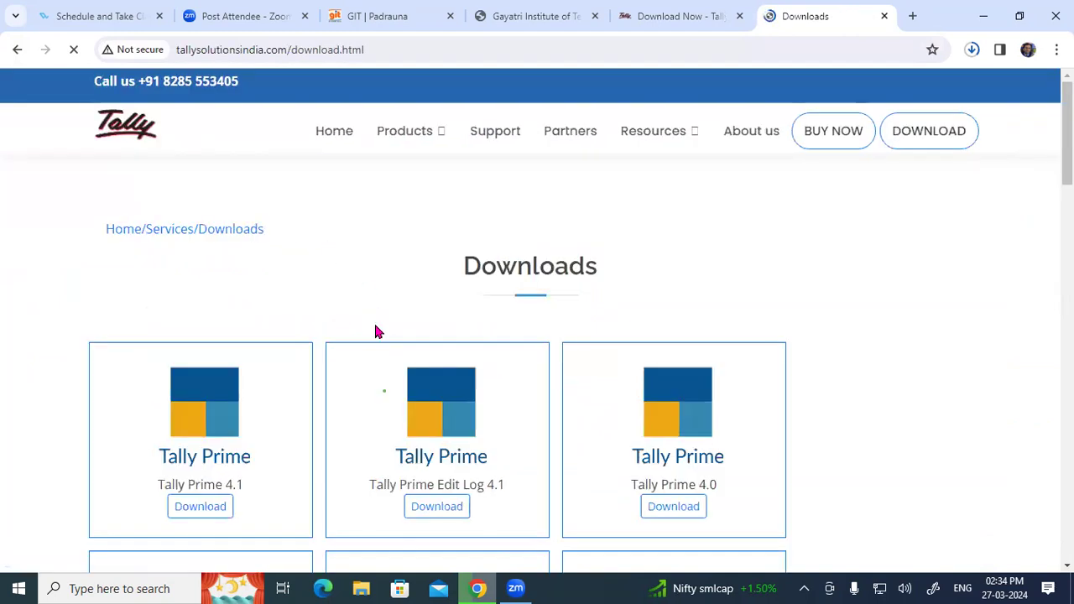
# Reopen the tallysolutionsindia Downloads page and scroll down through the TallyPrime versions to 1.1.3.
pyautogui.click(10, 50)
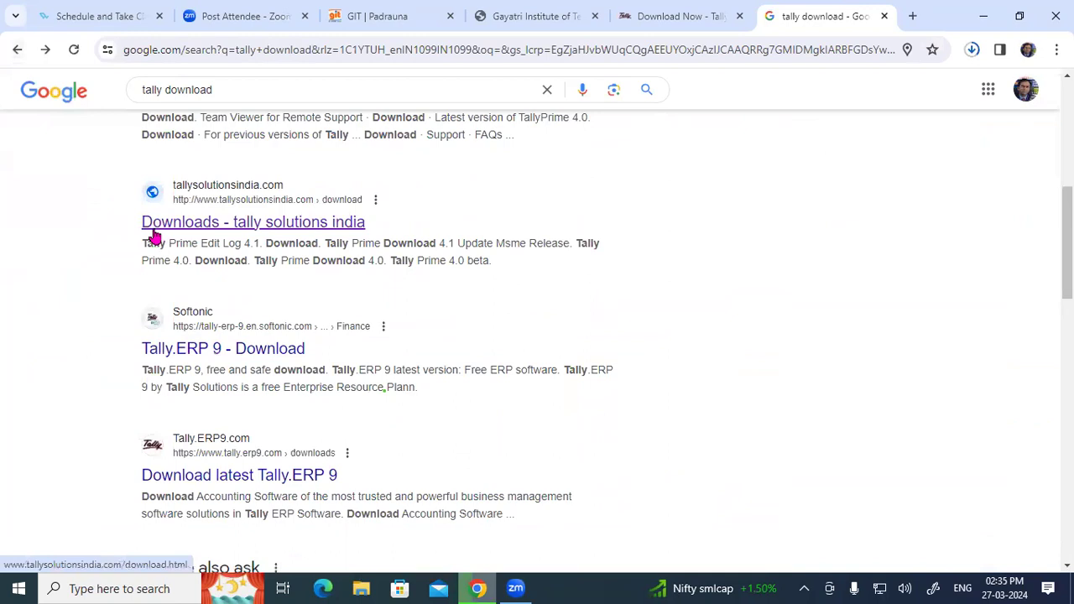
pyautogui.click(344, 223)
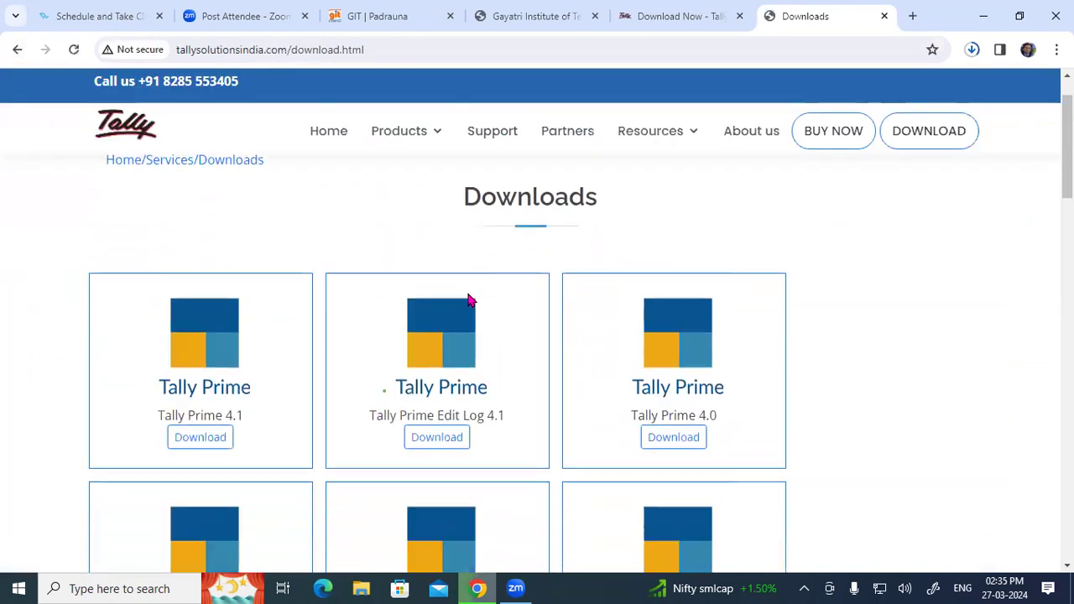
pyautogui.scroll(-2, 466, 294)
pyautogui.scroll(-1, 470, 300)
pyautogui.scroll(-4, 470, 299)
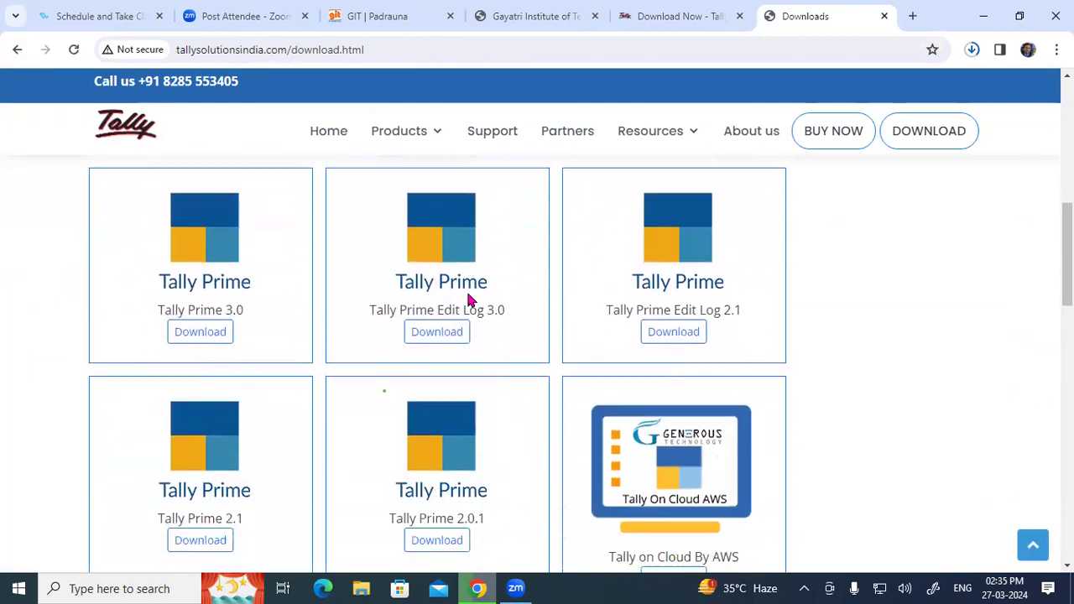
pyautogui.scroll(-1, 470, 300)
pyautogui.scroll(-2, 469, 299)
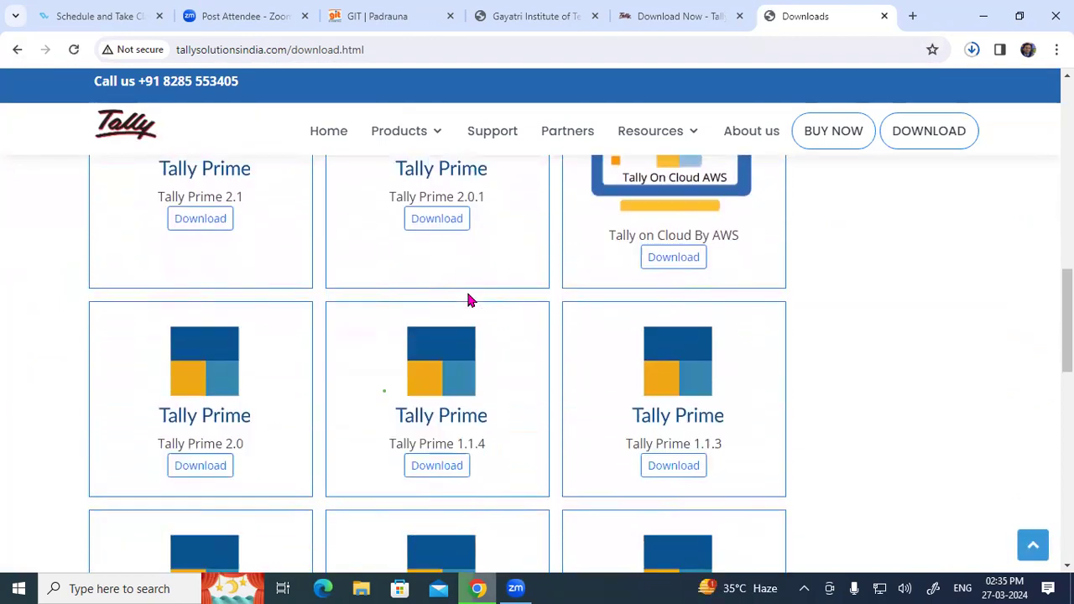
pyautogui.scroll(-5, 470, 300)
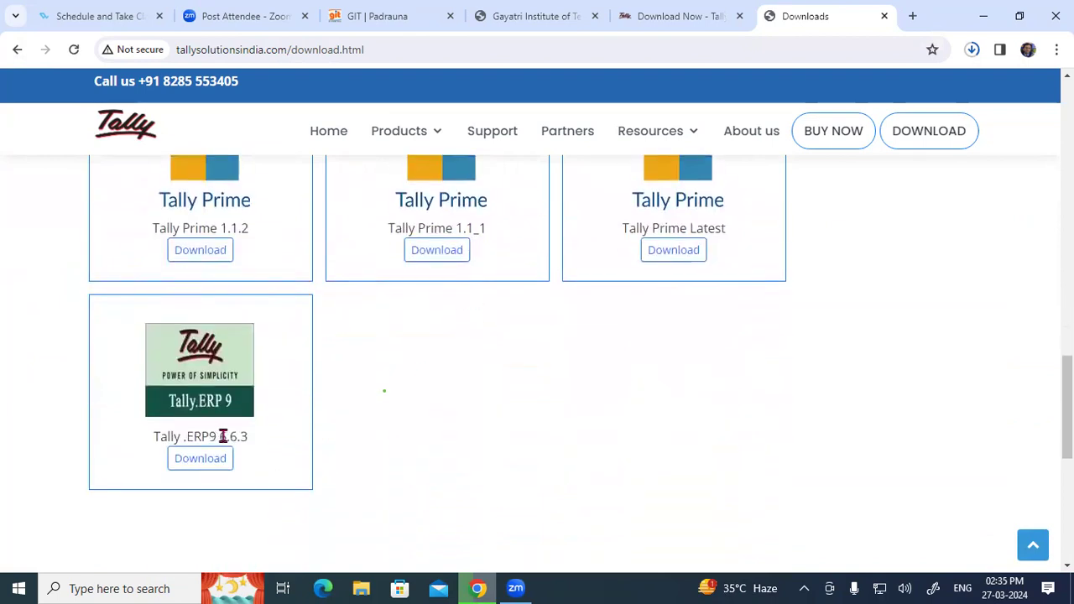
# Scroll back up, highlight the 'Tally Prime 4.1' label, and minimise Chrome.
pyautogui.scroll(1, 458, 411)
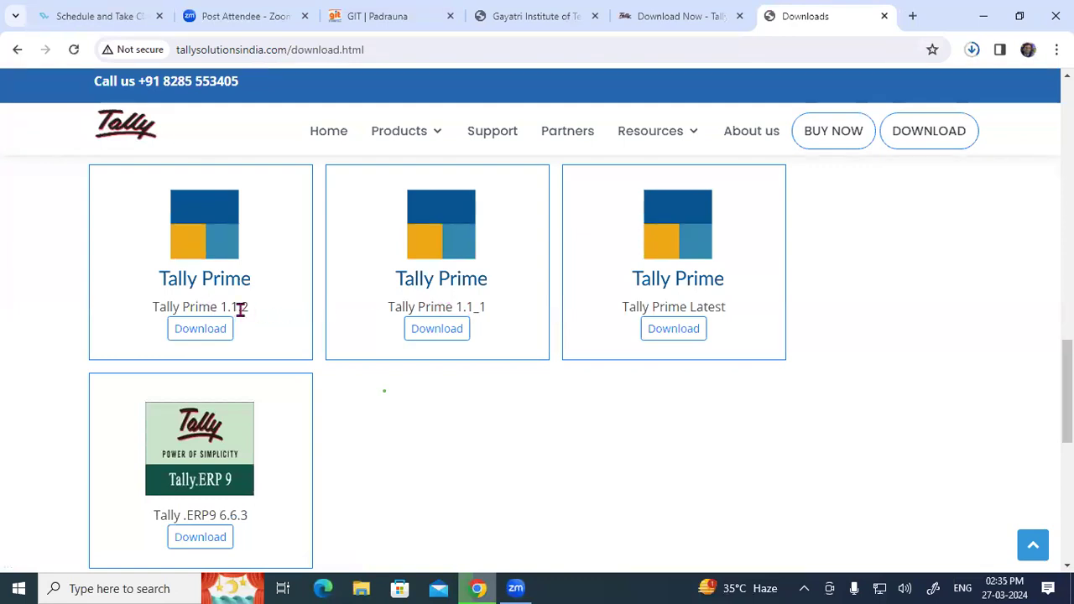
pyautogui.scroll(5, 241, 309)
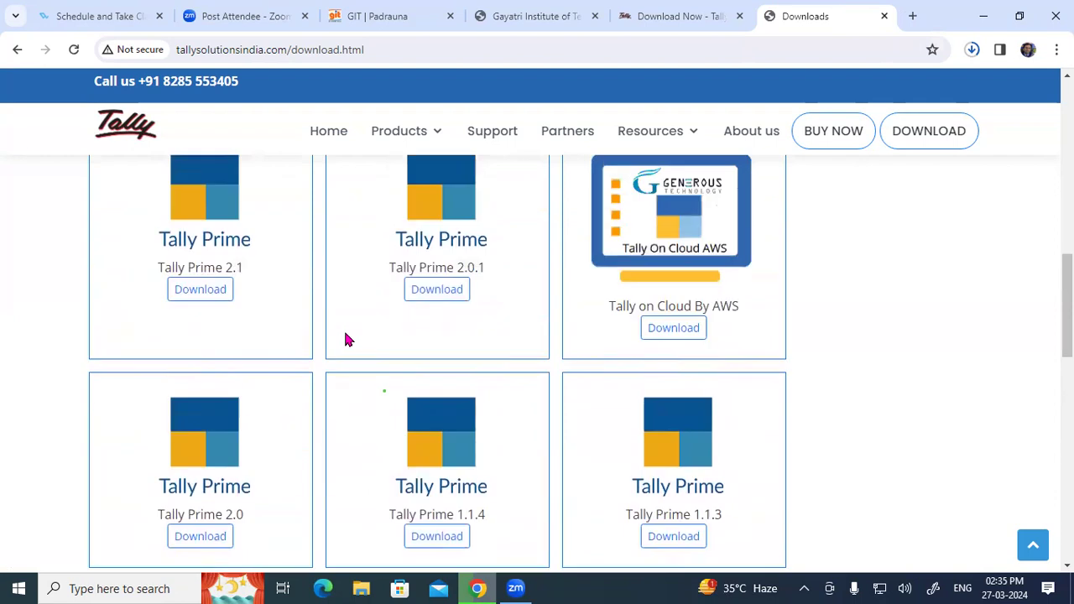
pyautogui.scroll(7, 346, 338)
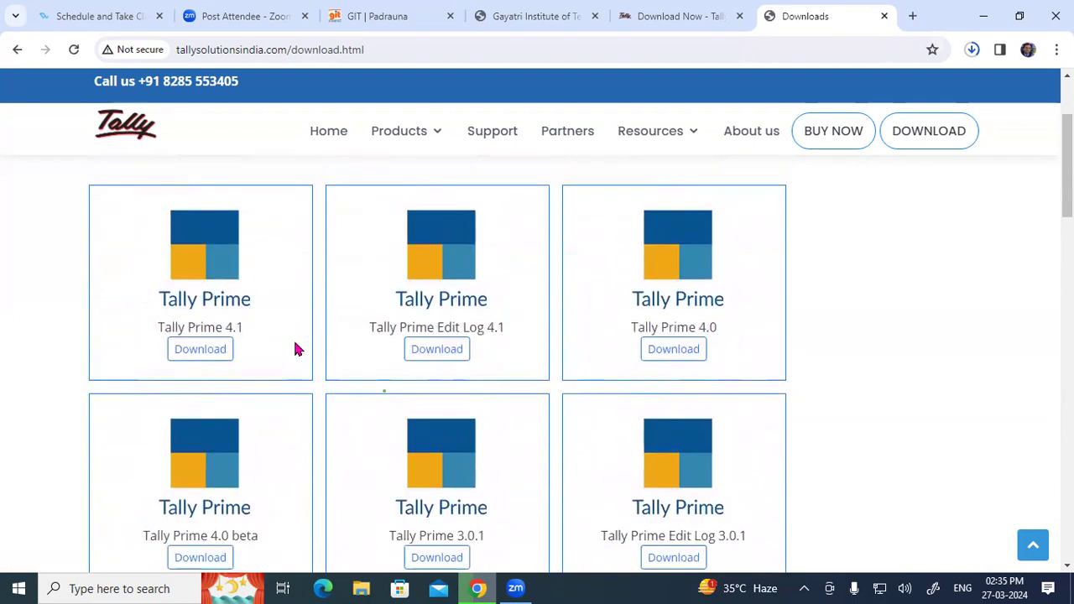
pyautogui.moveTo(157, 327); pyautogui.dragTo(246, 333)
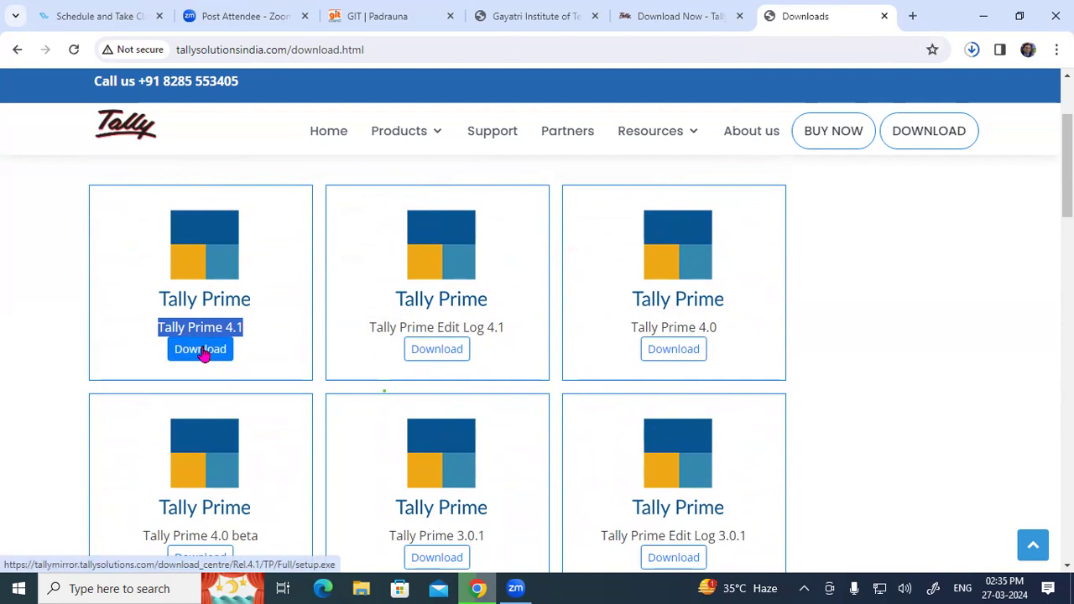
pyautogui.click(983, 15)
# Run the setup (2) installer from This PC's Downloads folder, then switch back to Chrome.
pyautogui.doubleClick(28, 231)
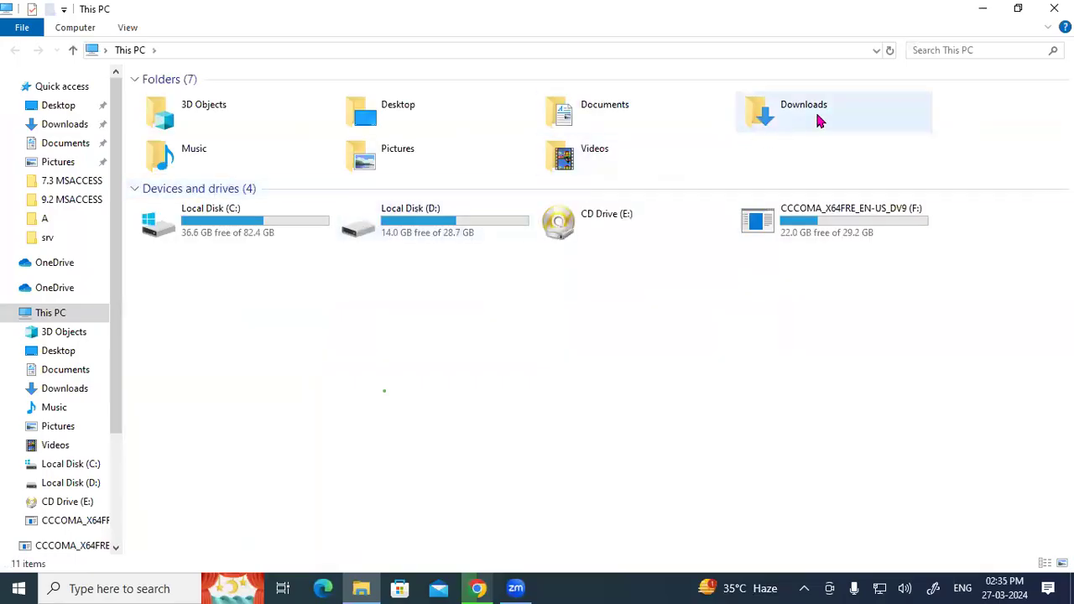
pyautogui.doubleClick(817, 120)
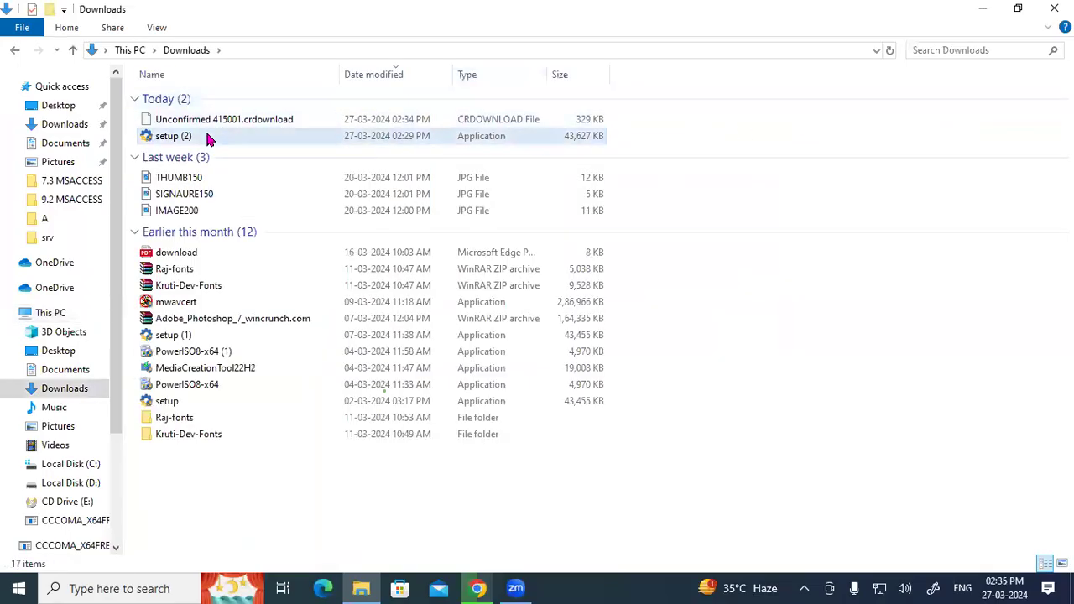
pyautogui.doubleClick(208, 136)
pyautogui.rightClick(208, 135)
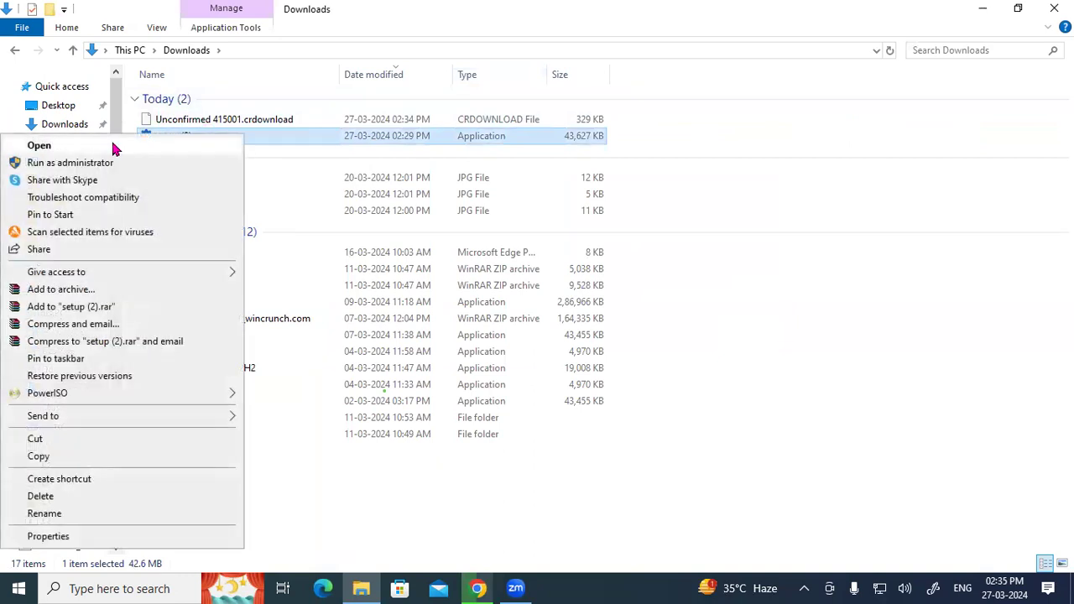
pyautogui.click(306, 158)
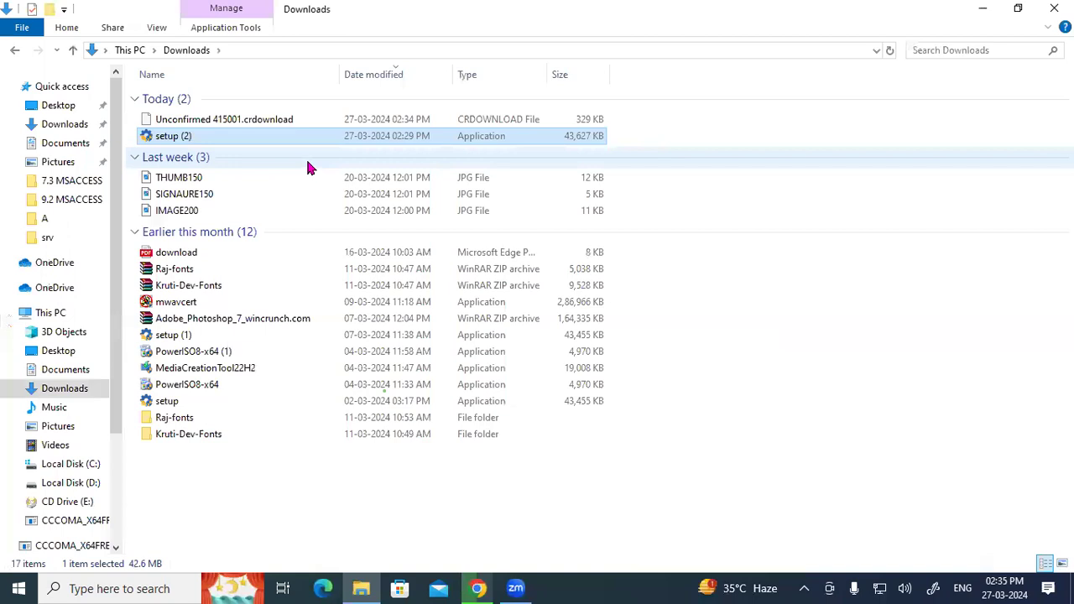
pyautogui.click(305, 157)
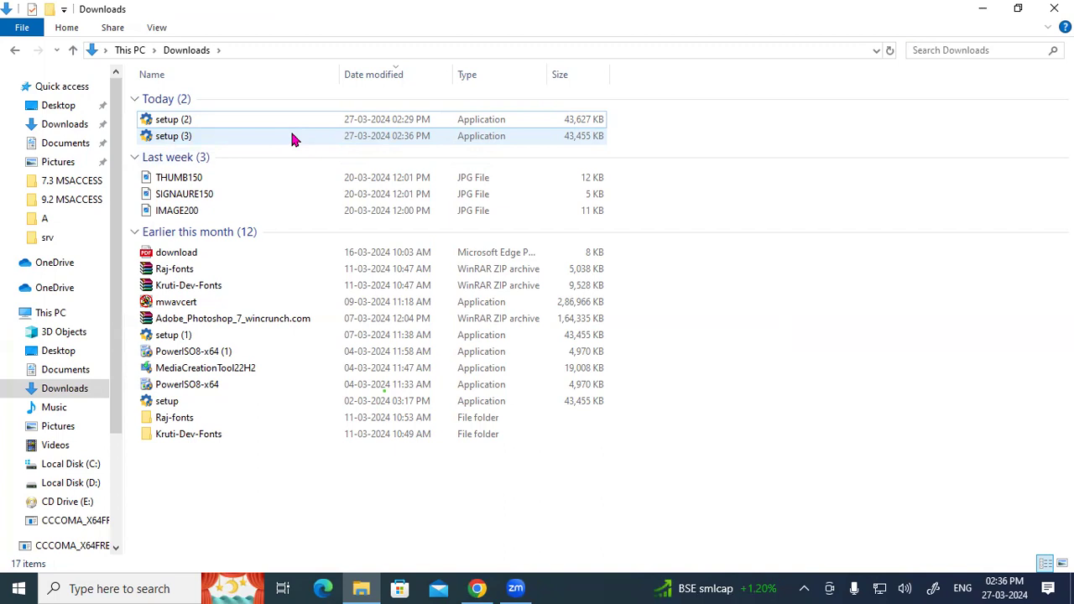
pyautogui.press('super+d')
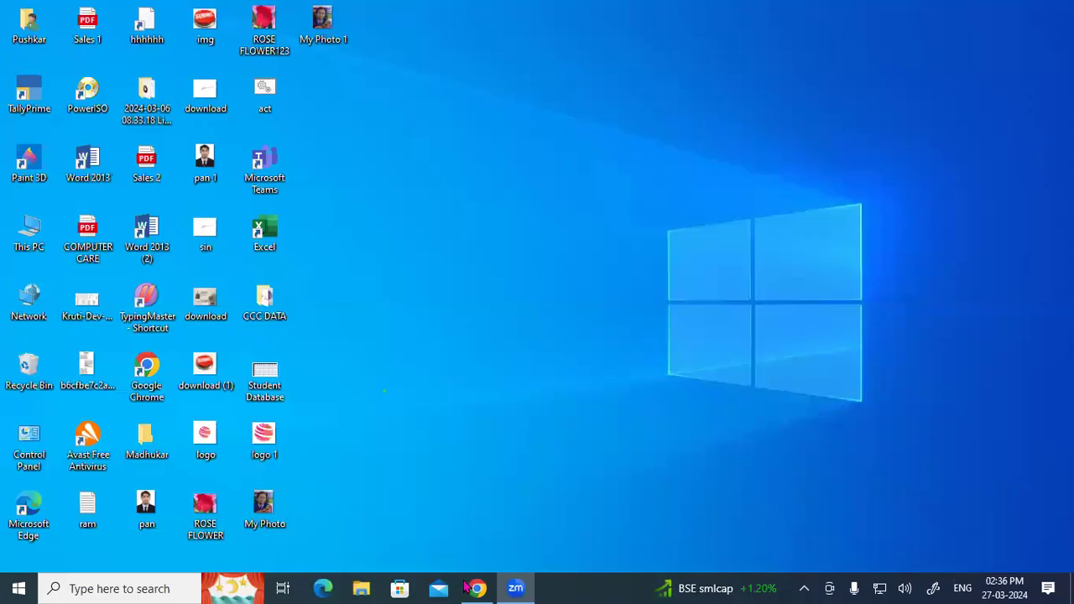
pyautogui.click(476, 588)
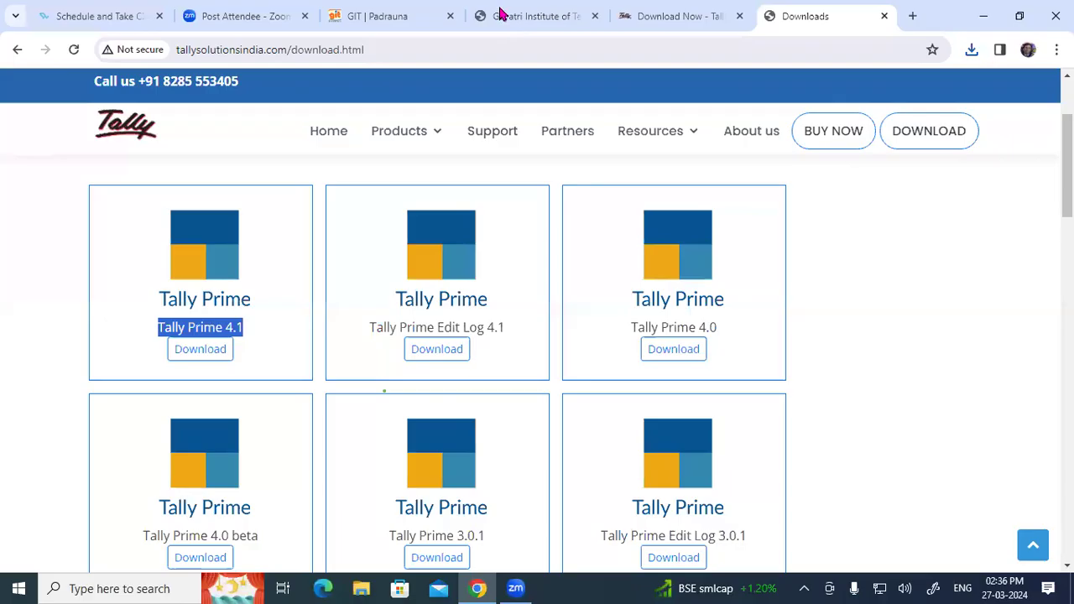
# Highlight the Company Creation heading and Gayatri Computer Ltd Scenario 1 text on the tutorial PDF's page 23.
pyautogui.click(503, 16)
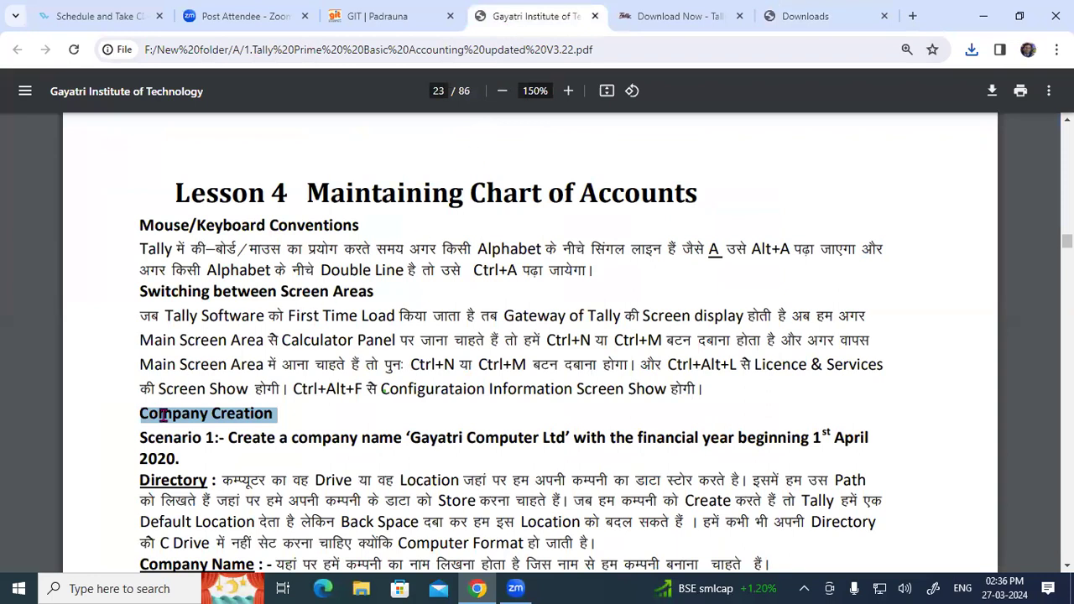
pyautogui.scroll(-3, 164, 414)
pyautogui.click(156, 171)
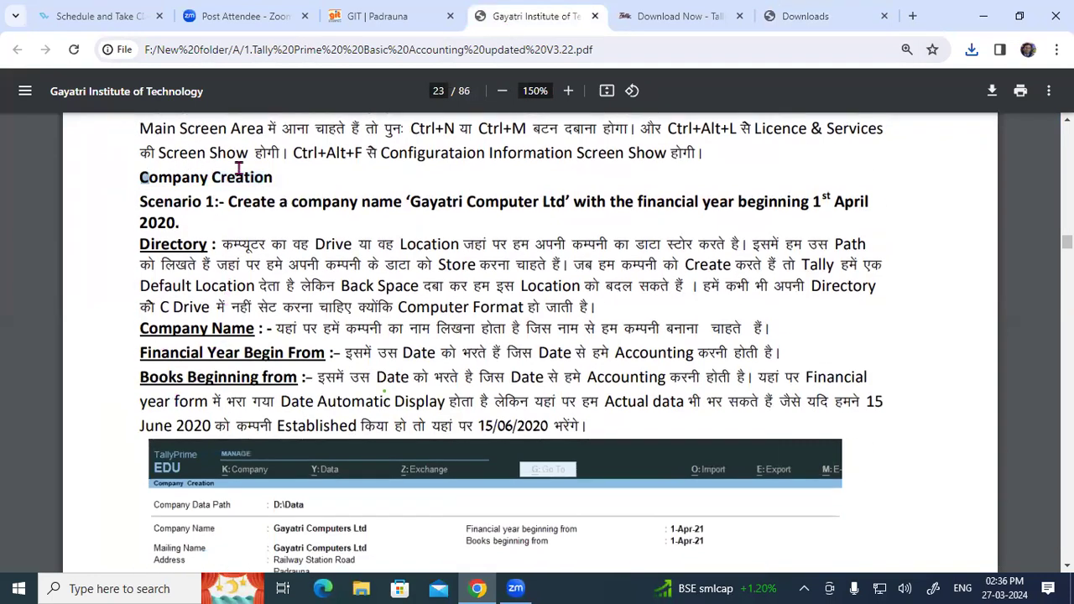
pyautogui.moveTo(239, 169); pyautogui.dragTo(270, 168)
pyautogui.click(270, 230)
pyautogui.moveTo(141, 203); pyautogui.dragTo(567, 203)
pyautogui.click(266, 205)
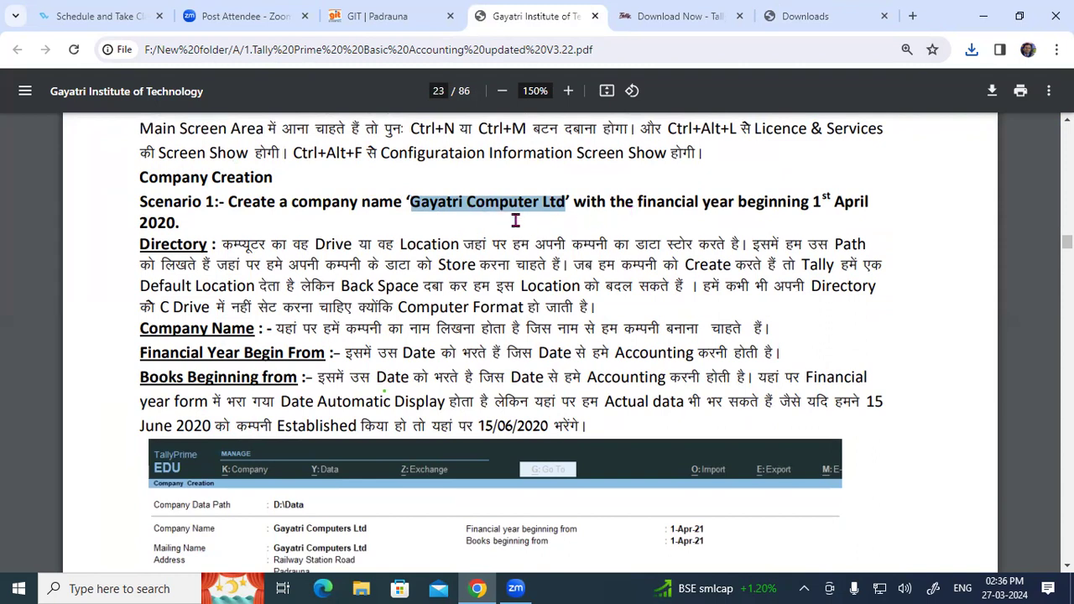
pyautogui.moveTo(577, 202); pyautogui.dragTo(199, 223)
pyautogui.click(199, 224)
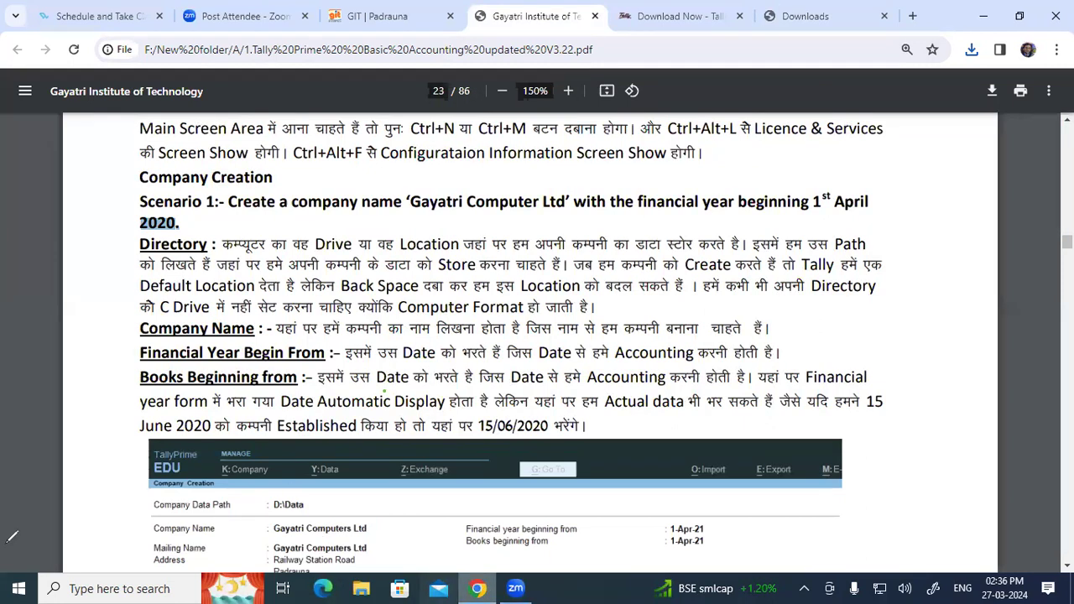
pyautogui.moveTo(453, 144); pyautogui.dragTo(469, 175)
pyautogui.moveTo(473, 162)
pyautogui.mouseDown()
pyautogui.moveTo(514, 160)
pyautogui.moveTo(512, 134)
pyautogui.mouseUp()
pyautogui.moveTo(477, 225)
pyautogui.mouseDown()
pyautogui.moveTo(504, 240)
pyautogui.moveTo(553, 205)
pyautogui.moveTo(544, 225)
pyautogui.mouseUp()
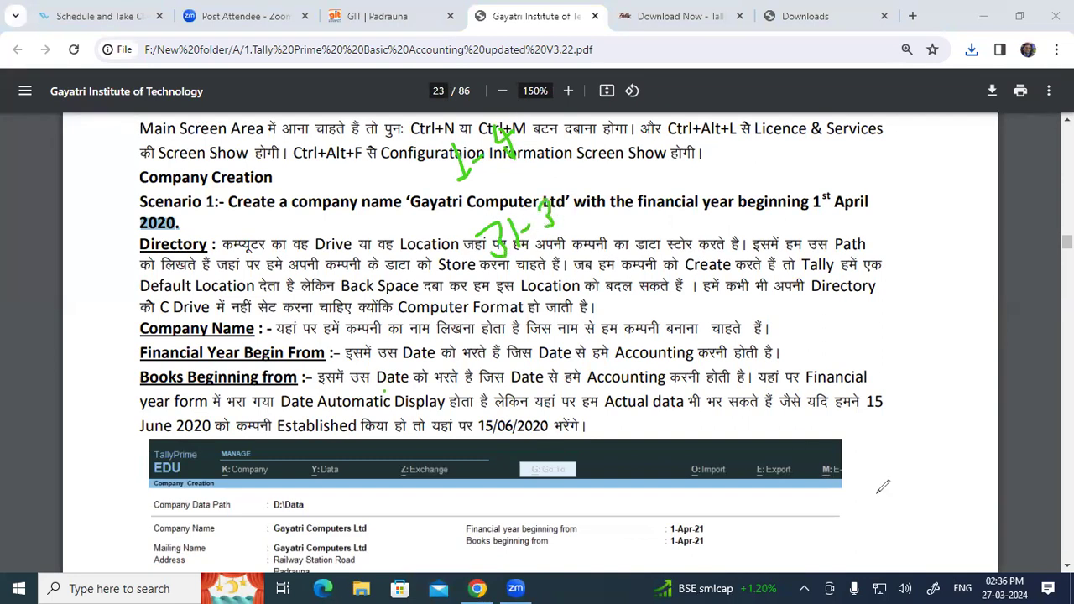
pyautogui.moveTo(788, 306)
pyautogui.mouseDown()
pyautogui.moveTo(803, 322)
pyautogui.moveTo(848, 306)
pyautogui.moveTo(868, 269)
pyautogui.moveTo(906, 252)
pyautogui.moveTo(910, 232)
pyautogui.moveTo(918, 252)
pyautogui.moveTo(900, 242)
pyautogui.mouseUp()
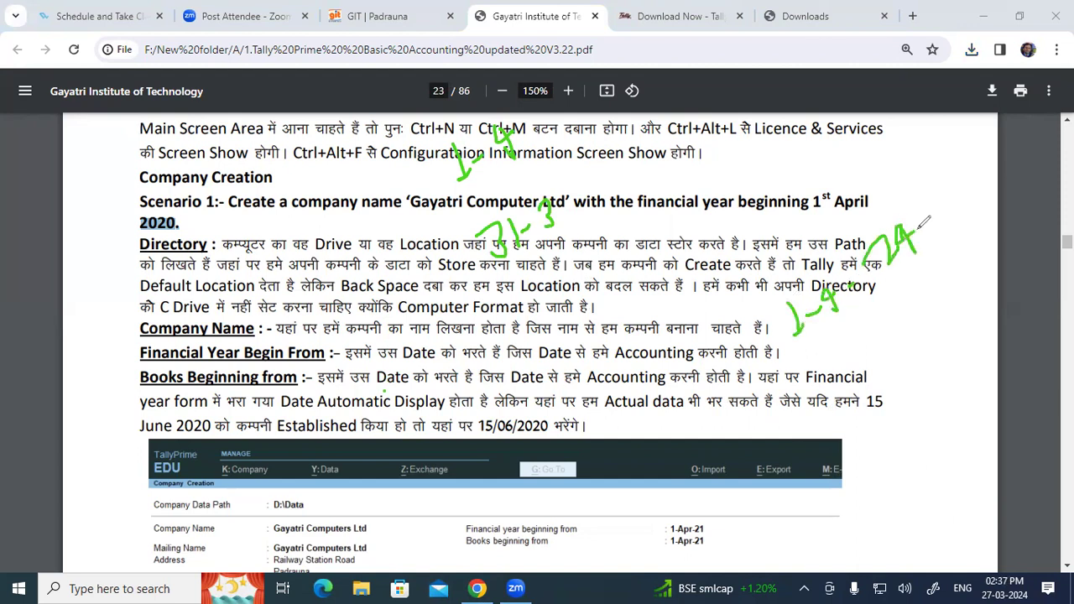
pyautogui.moveTo(174, 209)
pyautogui.mouseDown()
pyautogui.moveTo(139, 212)
pyautogui.moveTo(163, 235)
pyautogui.moveTo(166, 210)
pyautogui.mouseUp()
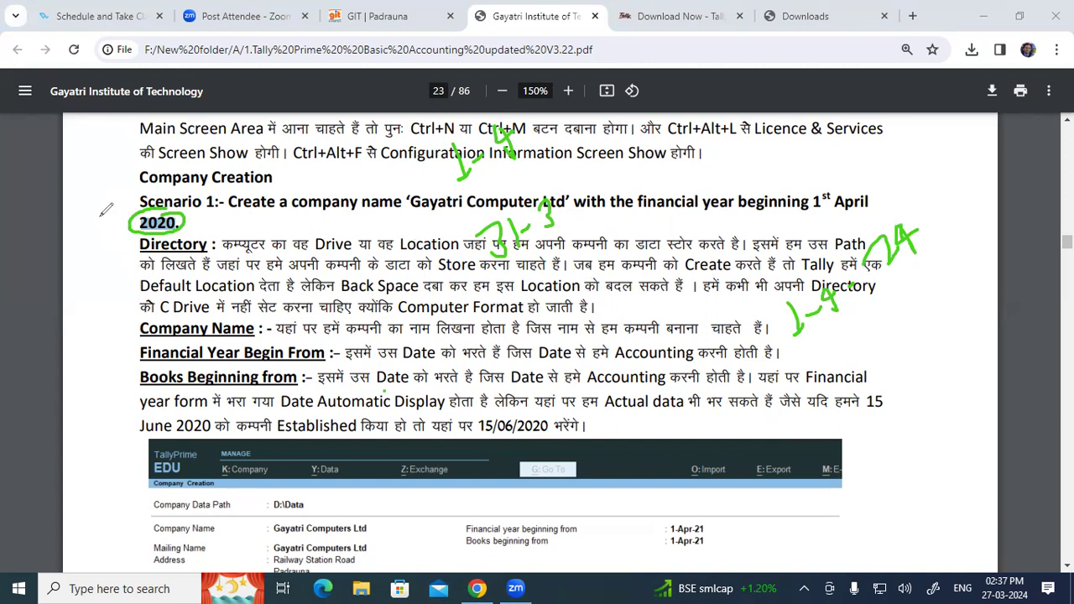
pyautogui.moveTo(892, 210)
pyautogui.mouseDown()
pyautogui.moveTo(883, 282)
pyautogui.moveTo(926, 217)
pyautogui.moveTo(894, 209)
pyautogui.mouseUp()
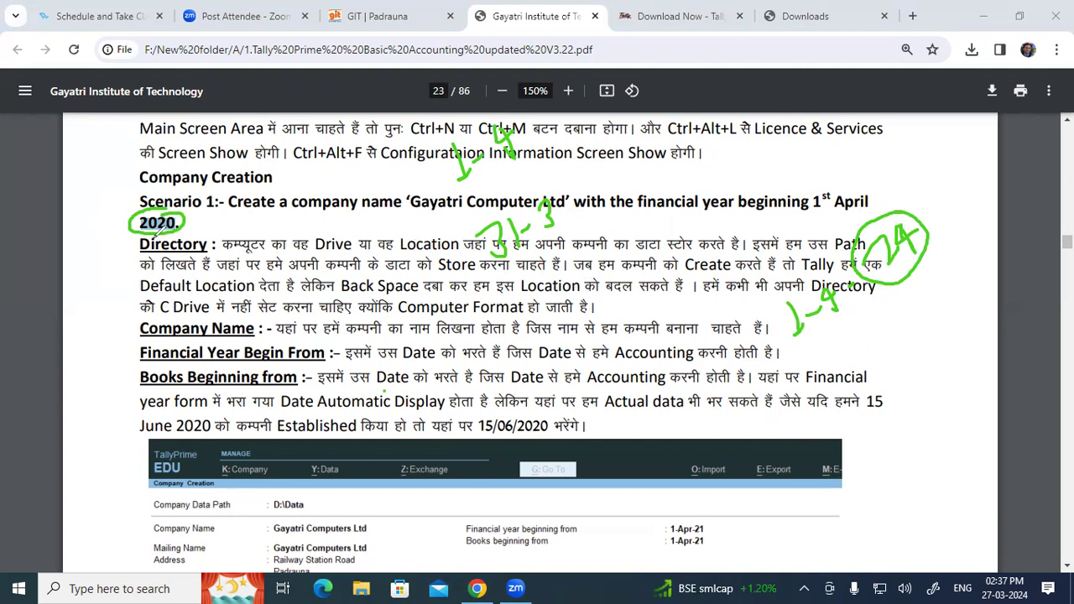
pyautogui.moveTo(433, 213); pyautogui.dragTo(521, 200)
pyautogui.click(68, 410)
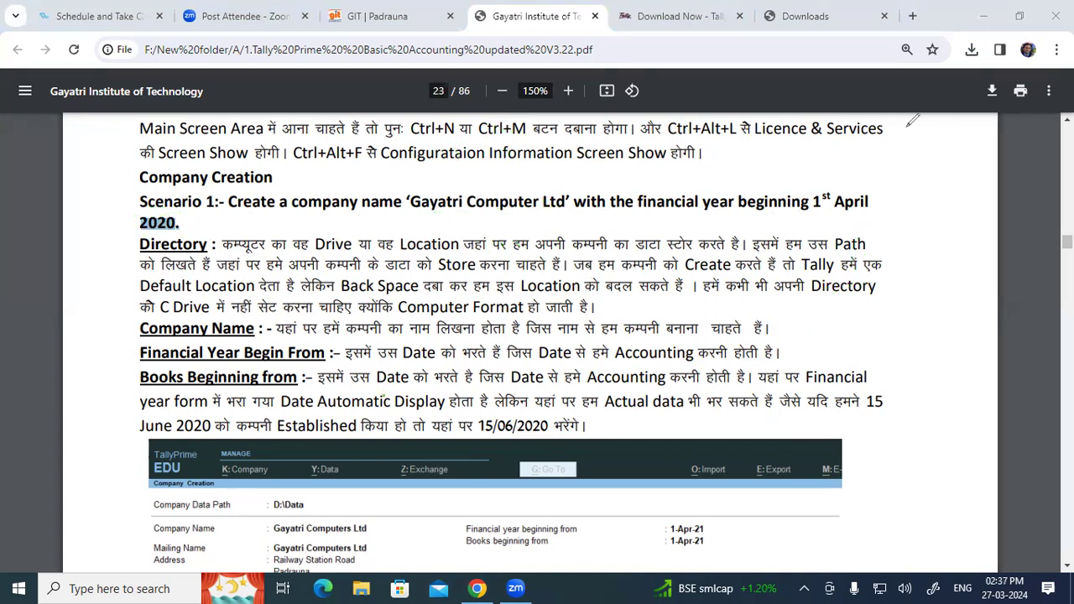
# Launch TallyPrime from its desktop shortcut and allow it access in the Windows Security Alert.
pyautogui.click(973, 15)
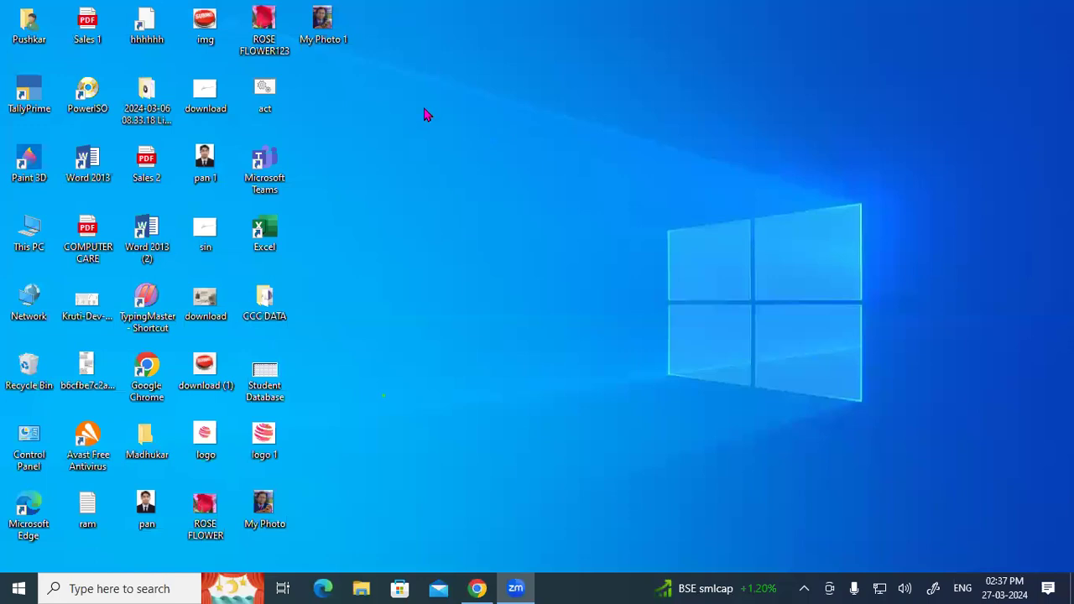
pyautogui.doubleClick(44, 99)
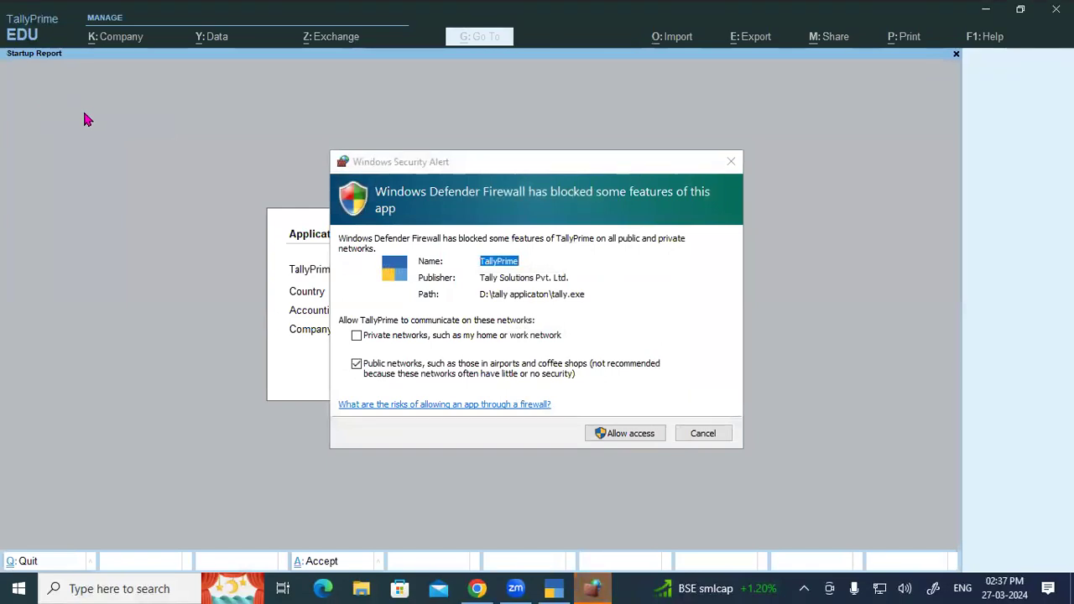
pyautogui.click(660, 431)
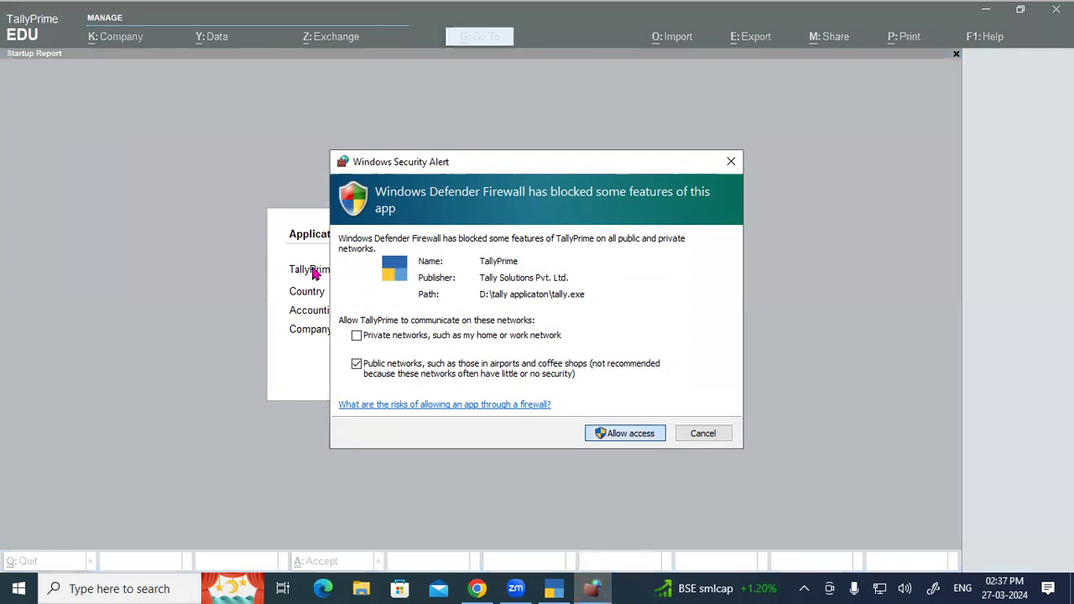
pyautogui.click(630, 433)
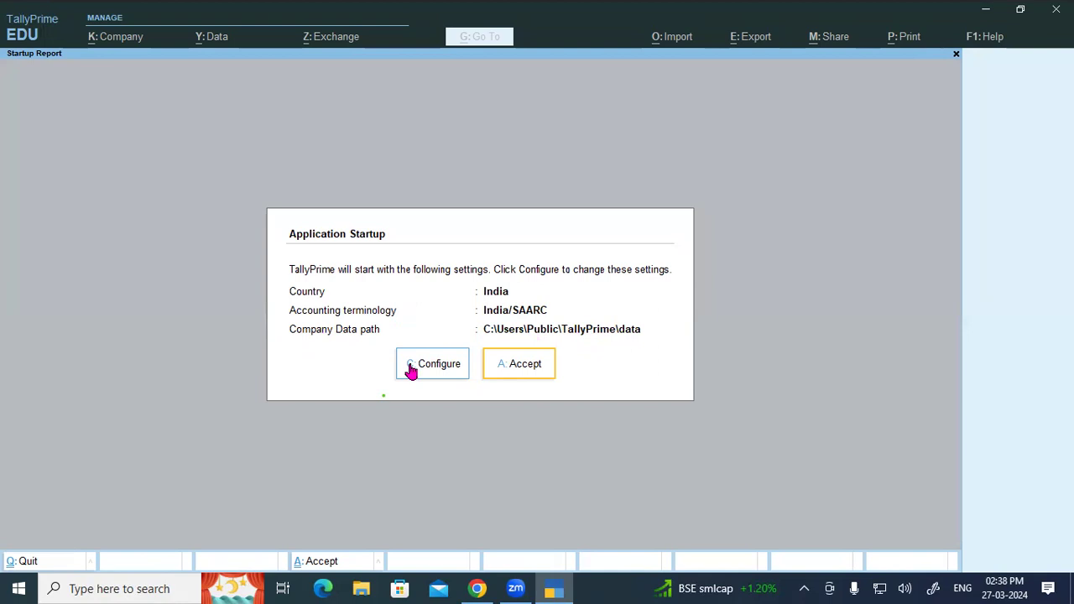
# Accept the default startup settings and annotate the four licence options with pen arrows.
pyautogui.click(536, 372)
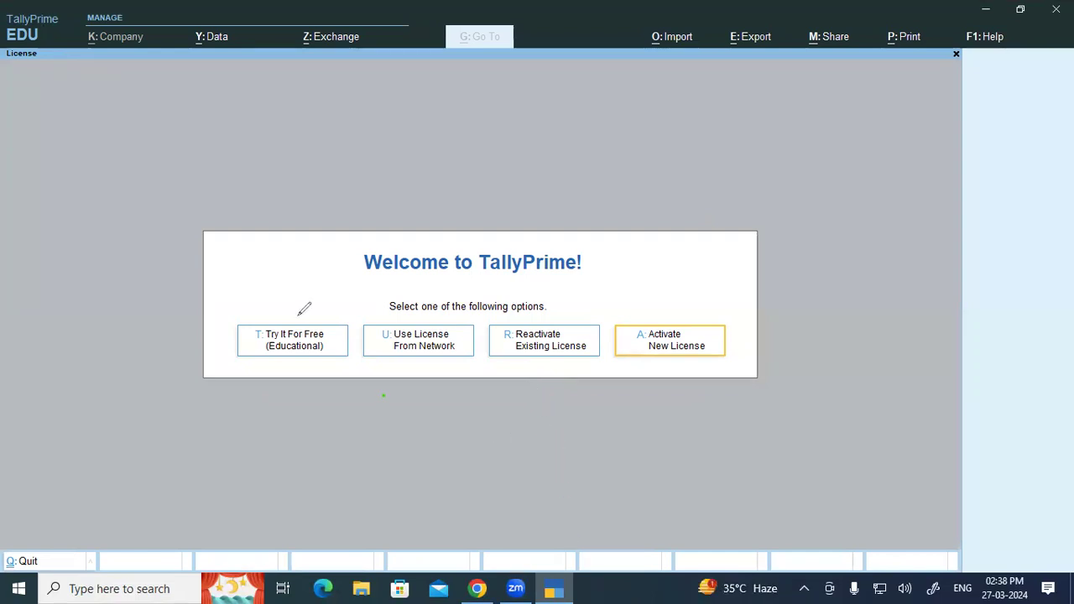
pyautogui.moveTo(298, 316)
pyautogui.mouseDown()
pyautogui.moveTo(299, 356)
pyautogui.moveTo(338, 334)
pyautogui.moveTo(295, 315)
pyautogui.mouseUp()
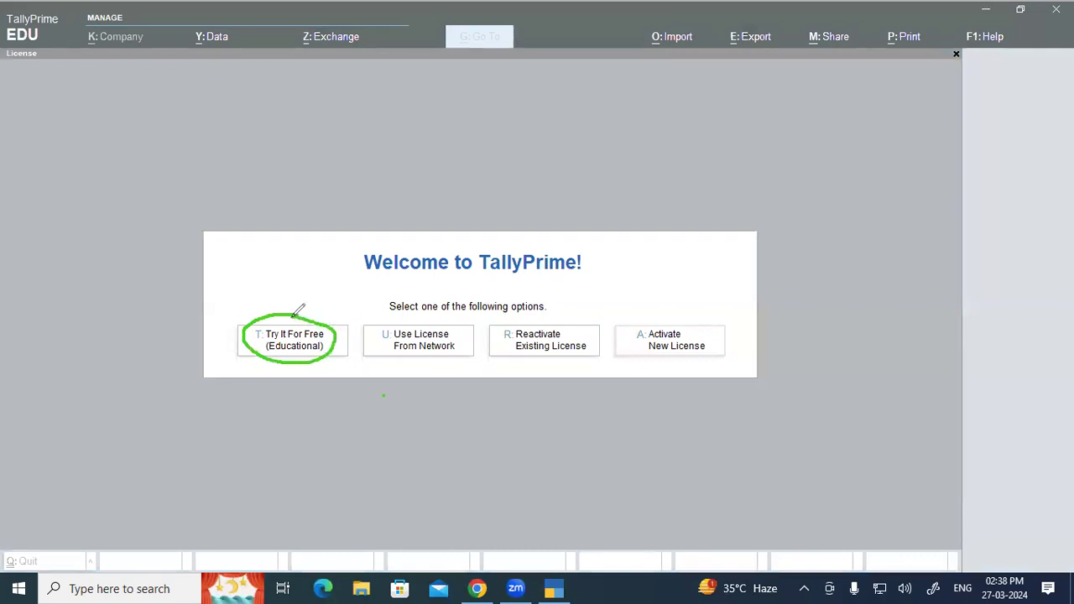
pyautogui.moveTo(295, 248); pyautogui.dragTo(295, 310)
pyautogui.moveTo(283, 287)
pyautogui.mouseDown()
pyautogui.moveTo(295, 309)
pyautogui.moveTo(311, 290)
pyautogui.mouseUp()
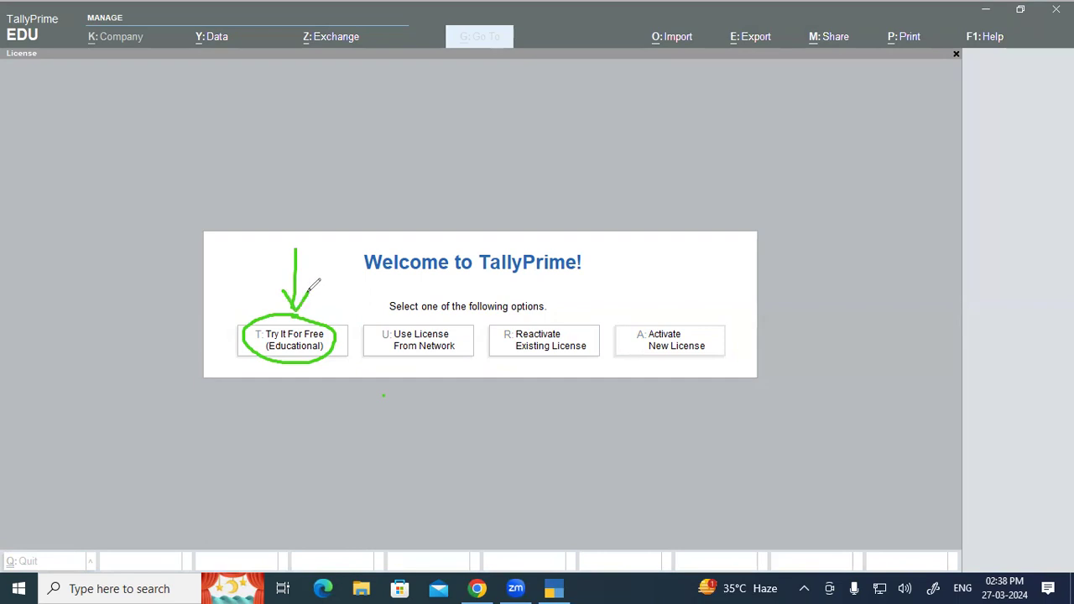
pyautogui.moveTo(422, 245)
pyautogui.mouseDown()
pyautogui.moveTo(422, 280)
pyautogui.moveTo(409, 295)
pyautogui.moveTo(431, 293)
pyautogui.mouseUp()
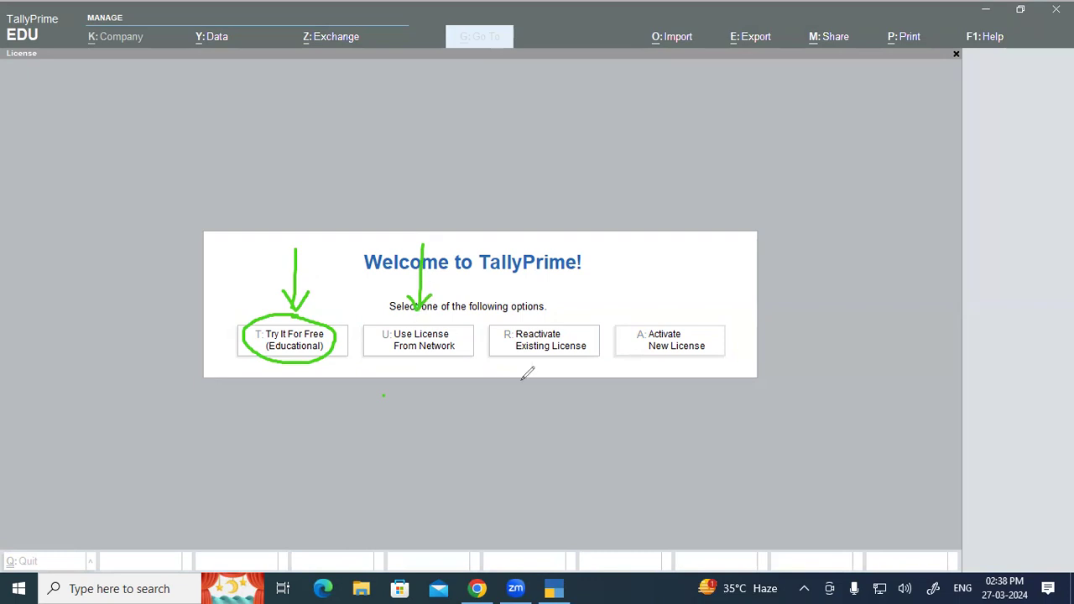
pyautogui.moveTo(543, 262)
pyautogui.mouseDown()
pyautogui.moveTo(543, 309)
pyautogui.moveTo(554, 298)
pyautogui.mouseUp()
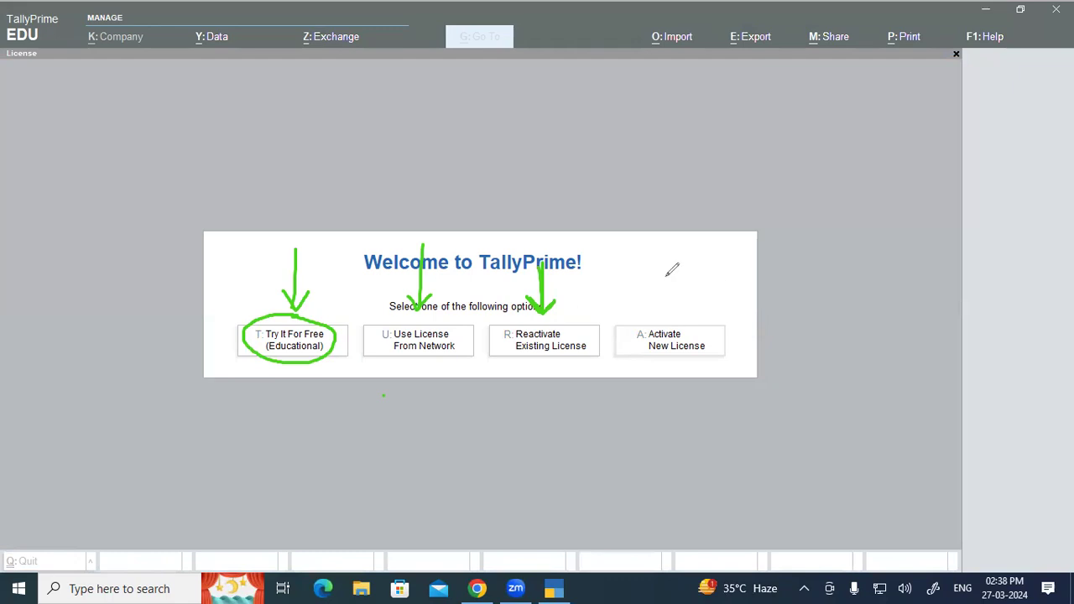
pyautogui.moveTo(668, 250)
pyautogui.mouseDown()
pyautogui.moveTo(668, 320)
pyautogui.moveTo(661, 309)
pyautogui.moveTo(683, 301)
pyautogui.mouseUp()
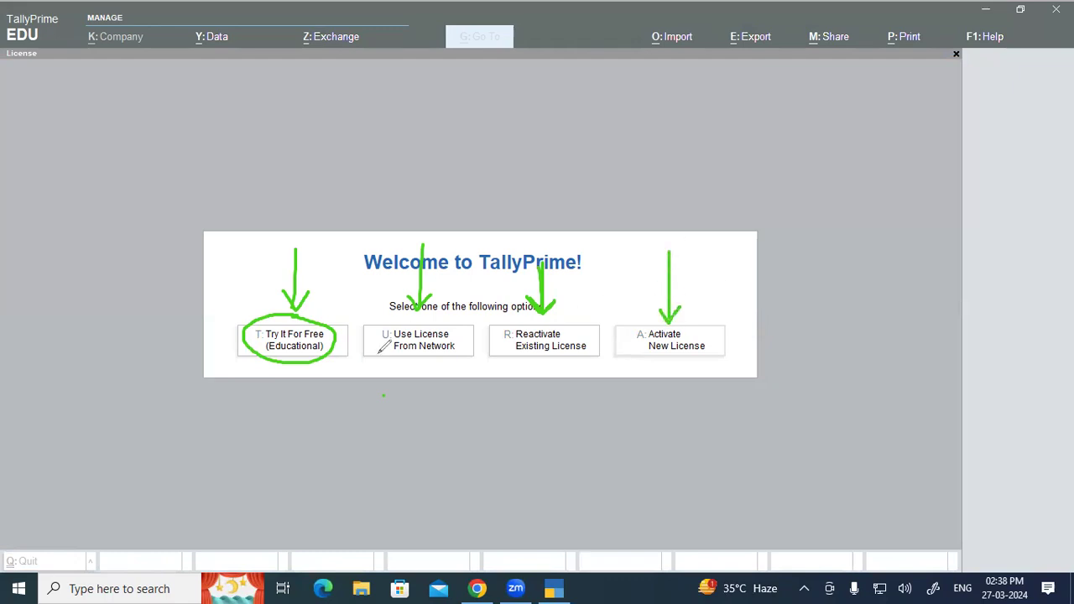
pyautogui.moveTo(369, 359); pyautogui.dragTo(545, 349)
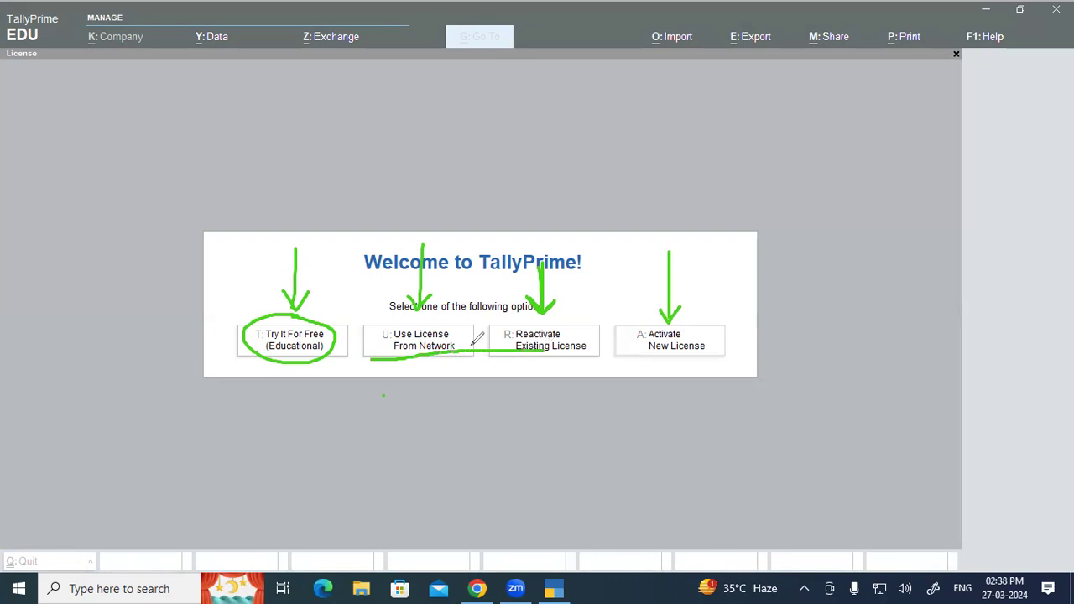
pyautogui.moveTo(252, 390); pyautogui.dragTo(288, 353)
# Erase the annotations and re-mark the Educational, network, reactivation and new-licence options.
pyautogui.click(58, 387)
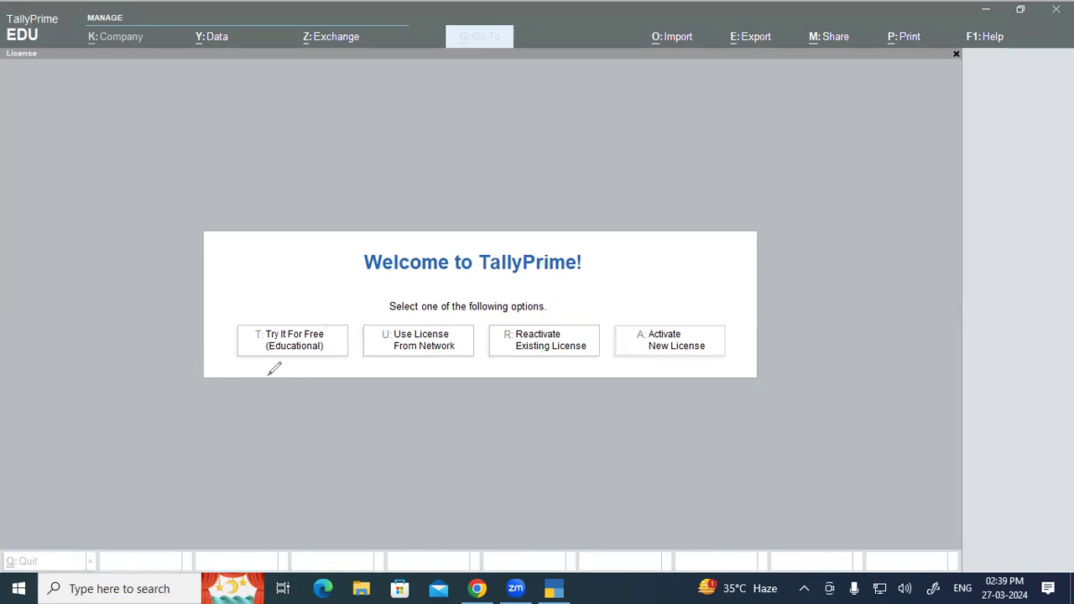
pyautogui.moveTo(258, 325); pyautogui.dragTo(265, 316)
pyautogui.moveTo(269, 353); pyautogui.dragTo(309, 353)
pyautogui.moveTo(378, 346); pyautogui.dragTo(392, 346)
pyautogui.moveTo(525, 322)
pyautogui.mouseDown()
pyautogui.moveTo(550, 320)
pyautogui.moveTo(508, 326)
pyautogui.mouseUp()
pyautogui.moveTo(652, 328)
pyautogui.mouseDown()
pyautogui.moveTo(683, 328)
pyautogui.moveTo(642, 326)
pyautogui.mouseUp()
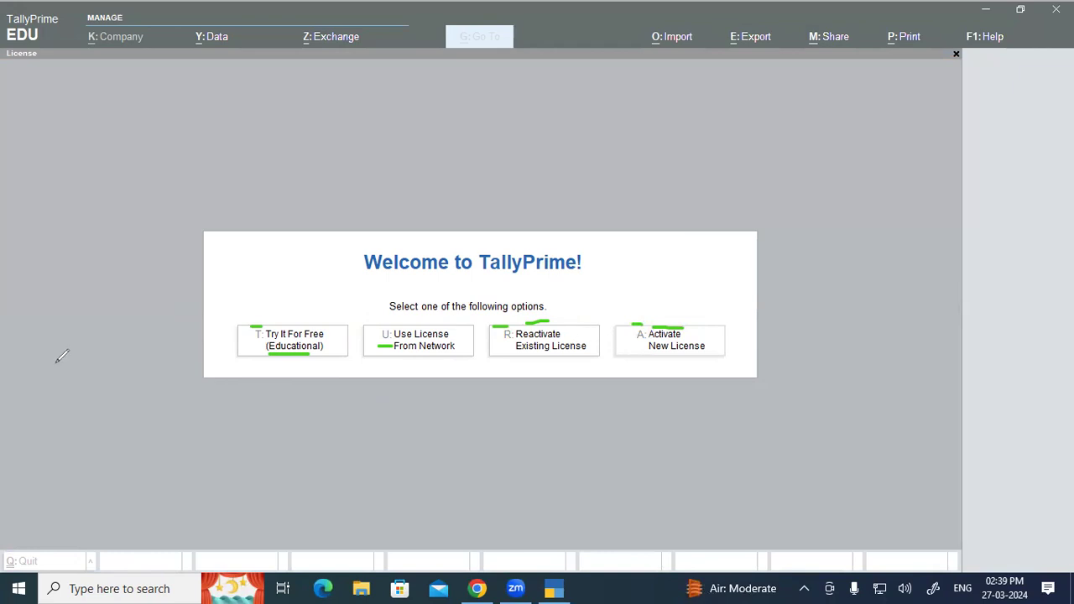
# Continue in the free Educational edition and open a blank Create Company form, then check the tutorial.
pyautogui.click(168, 317)
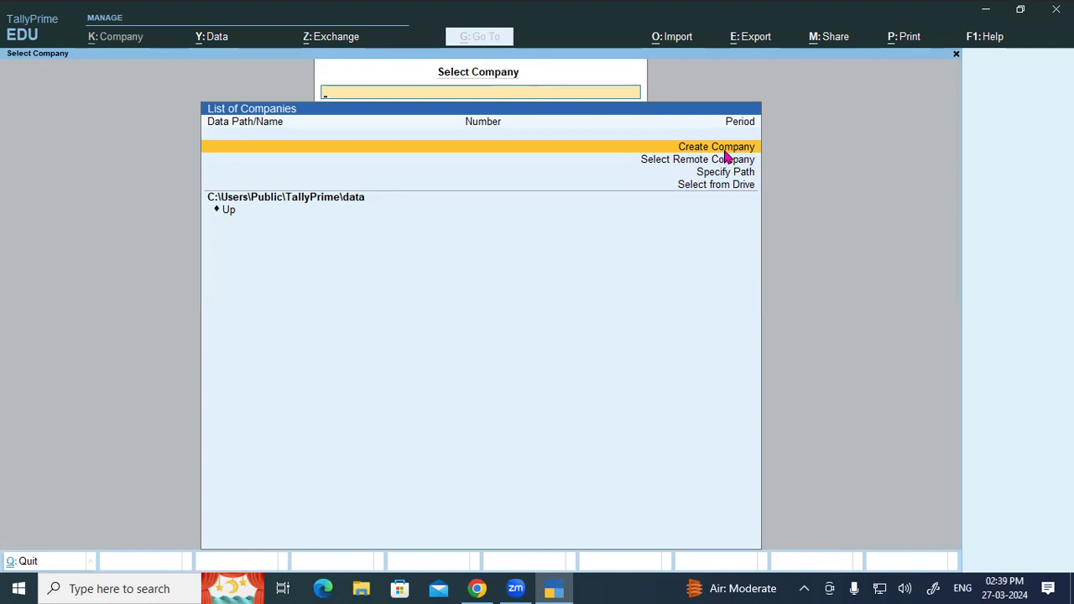
pyautogui.click(724, 151)
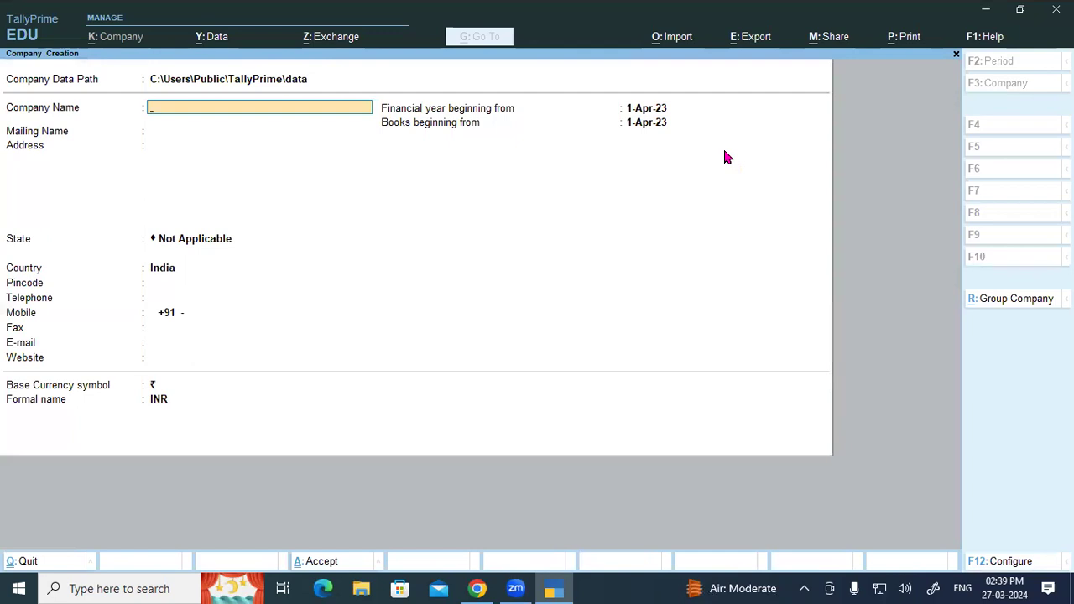
pyautogui.click(477, 588)
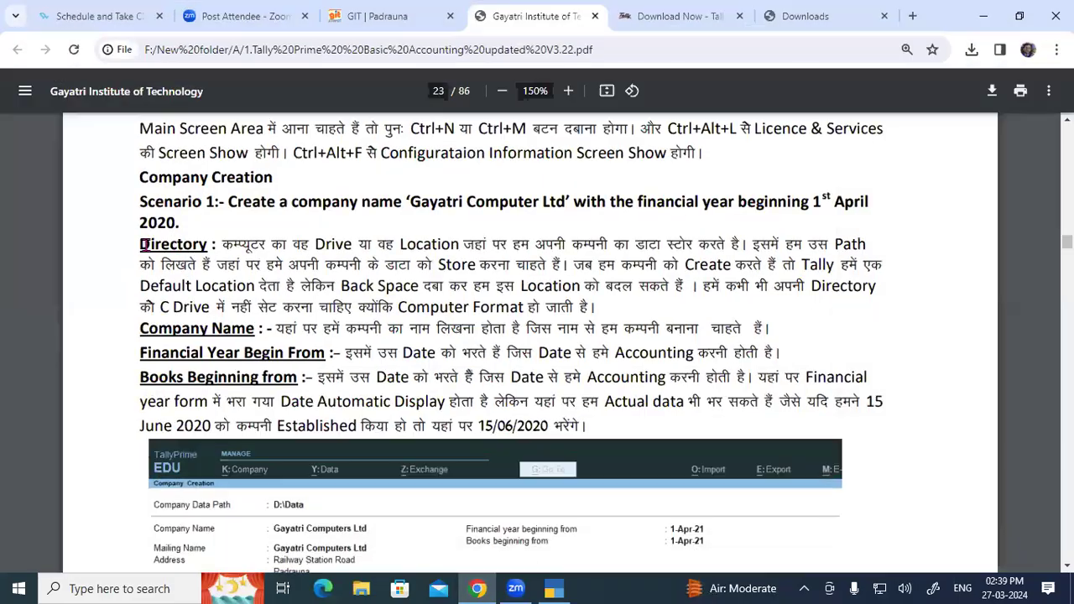
# Highlight the tutorial's Directory notes on where company data is stored and changing its location.
pyautogui.doubleClick(191, 244)
pyautogui.click(230, 244)
pyautogui.moveTo(229, 244); pyautogui.dragTo(738, 244)
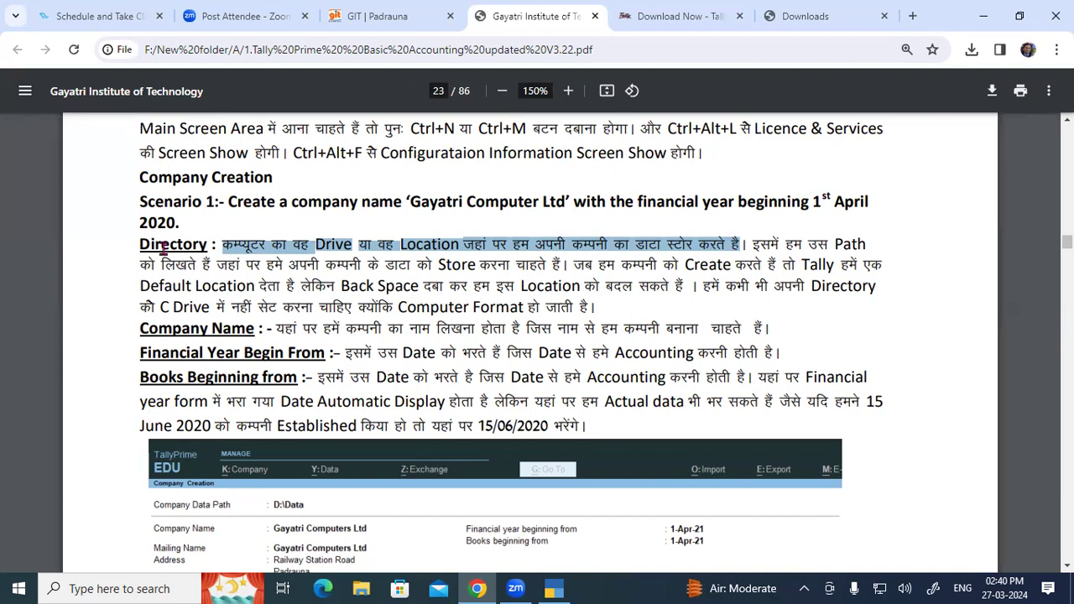
pyautogui.moveTo(755, 243); pyautogui.dragTo(567, 267)
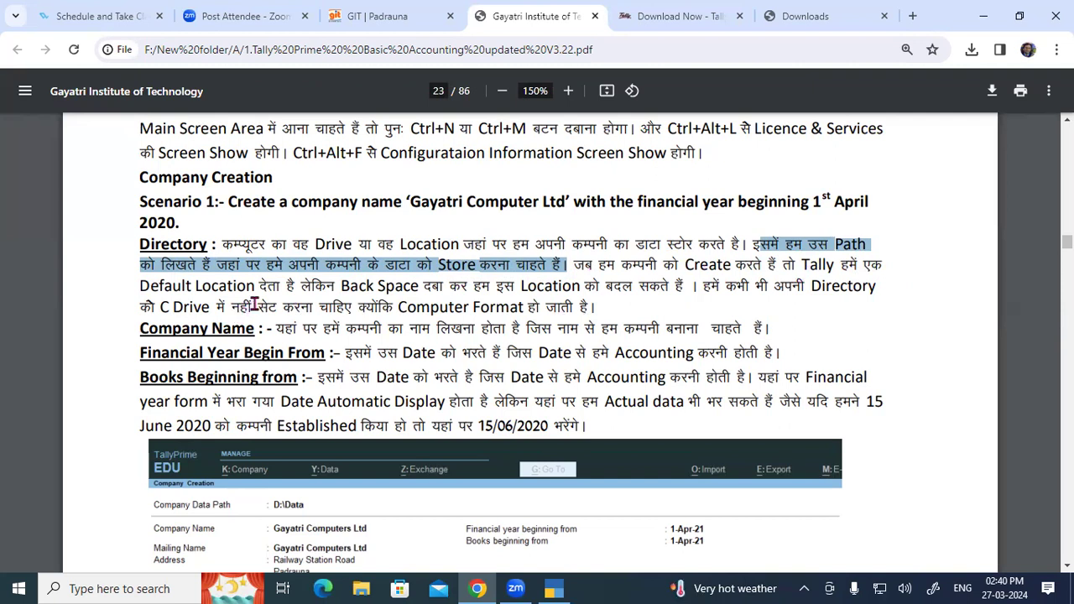
pyautogui.moveTo(574, 265); pyautogui.dragTo(671, 288)
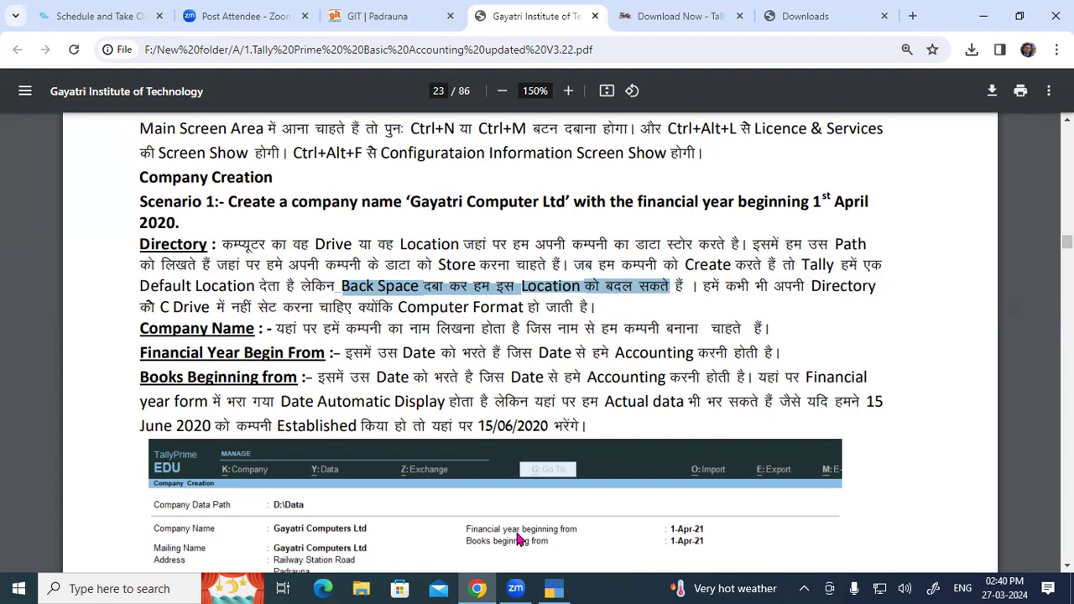
pyautogui.hotkey('alt', 'Tab')
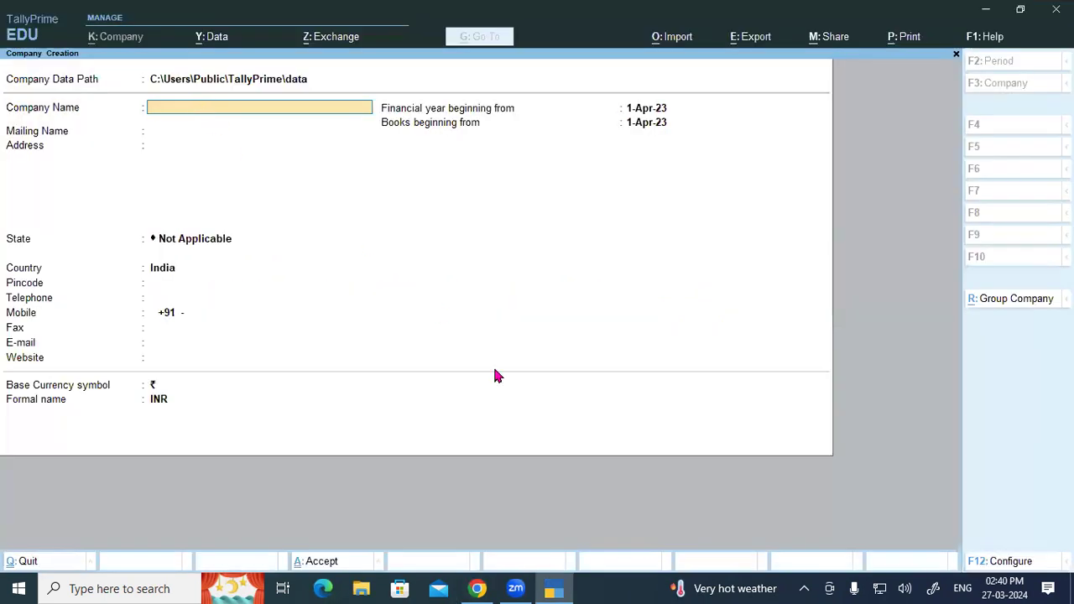
# Highlight the Back Space location note and the Company Name explanation, then return to TallyPrime.
pyautogui.click(485, 583)
pyautogui.click(445, 287)
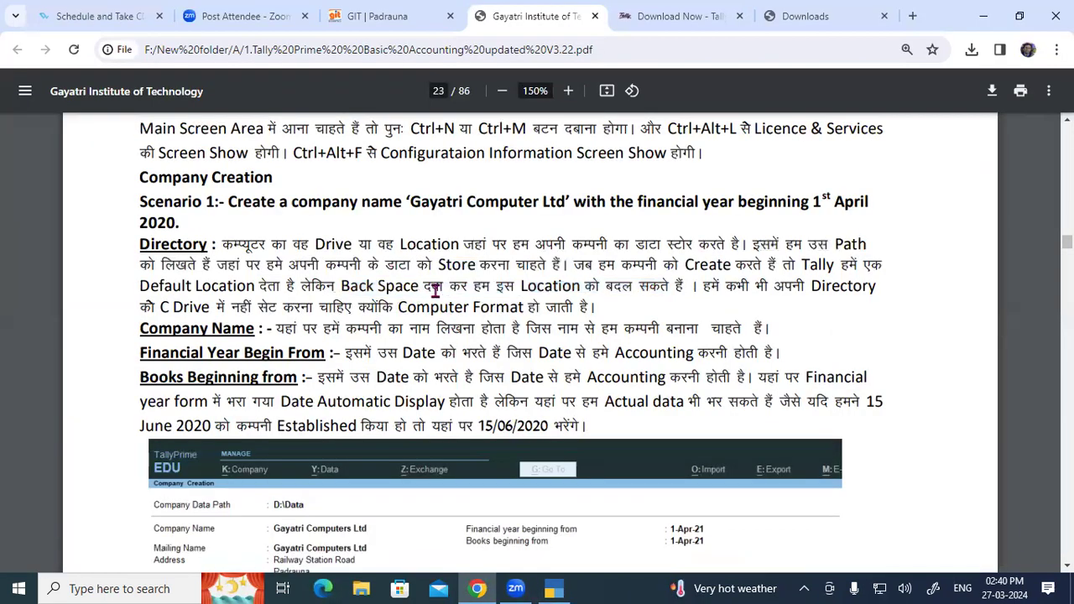
pyautogui.moveTo(371, 285); pyautogui.dragTo(606, 305)
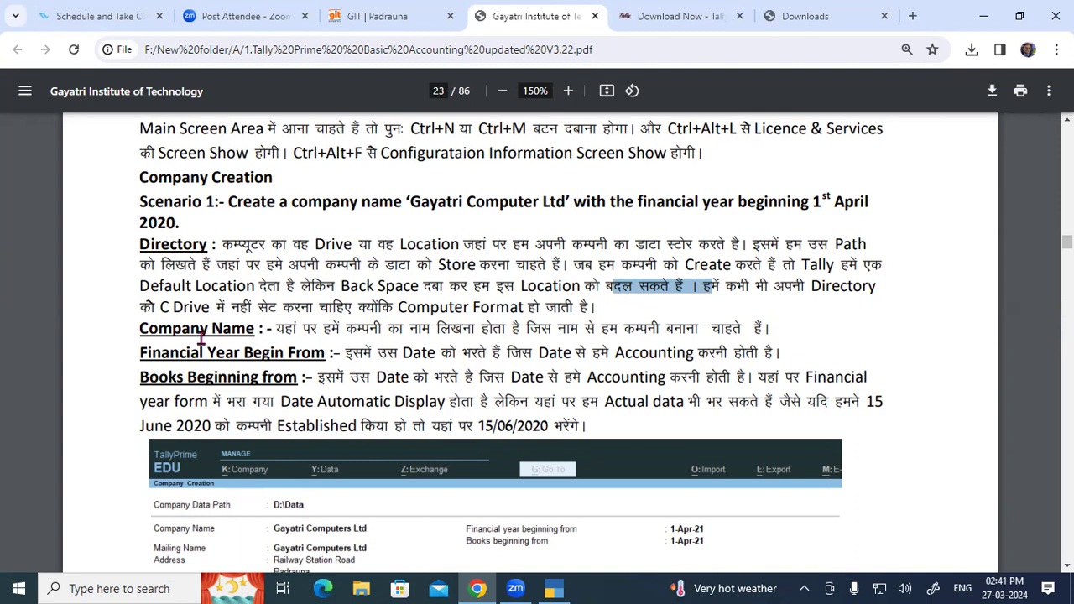
pyautogui.doubleClick(142, 327)
pyautogui.moveTo(275, 329); pyautogui.dragTo(763, 329)
pyautogui.click(633, 331)
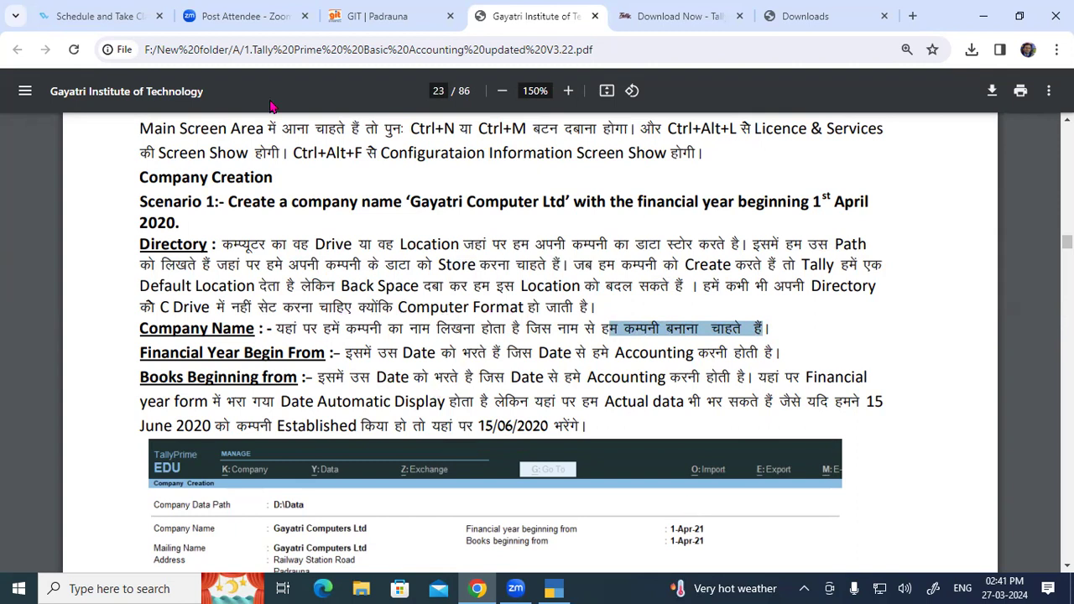
pyautogui.hotkey('alt', 'Tab')
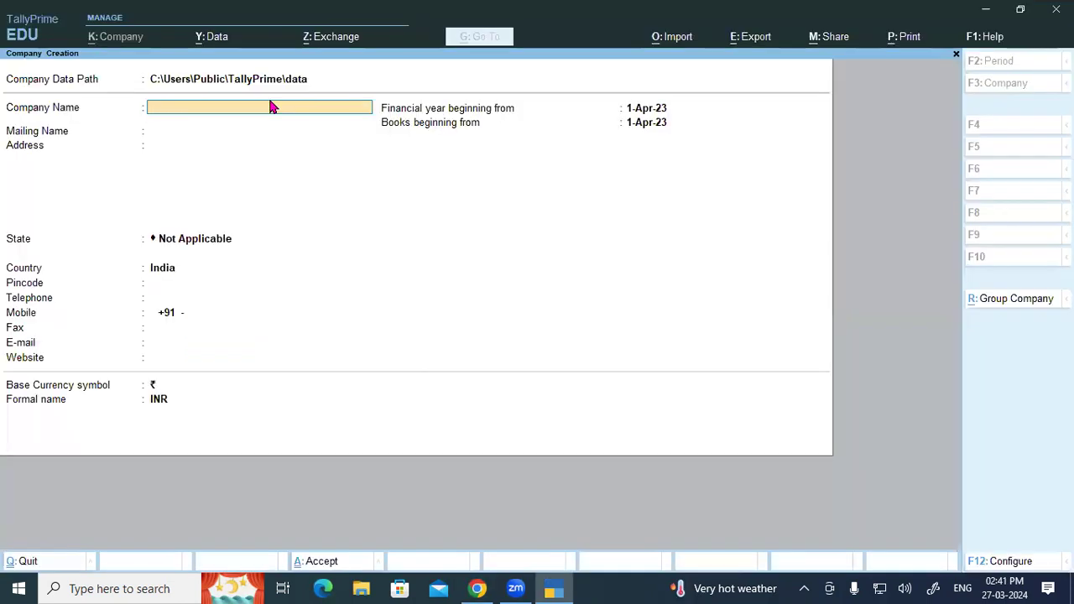
# Minimize TallyPrime and the PDF, then browse to Local Disk (D:) in File Explorer.
pyautogui.click(987, 10)
pyautogui.click(983, 15)
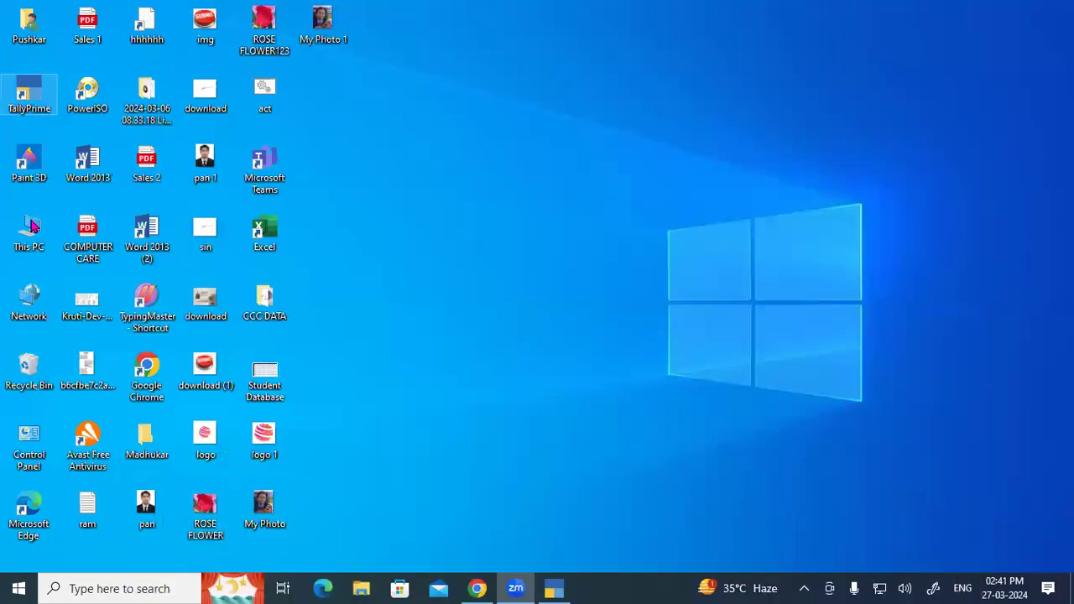
pyautogui.doubleClick(31, 226)
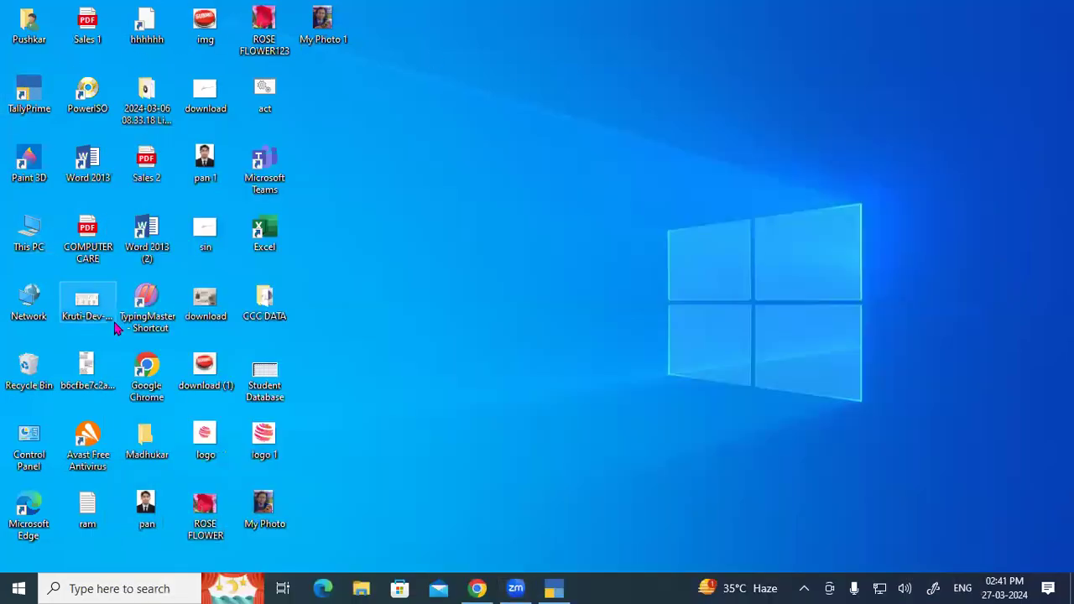
pyautogui.doubleClick(470, 236)
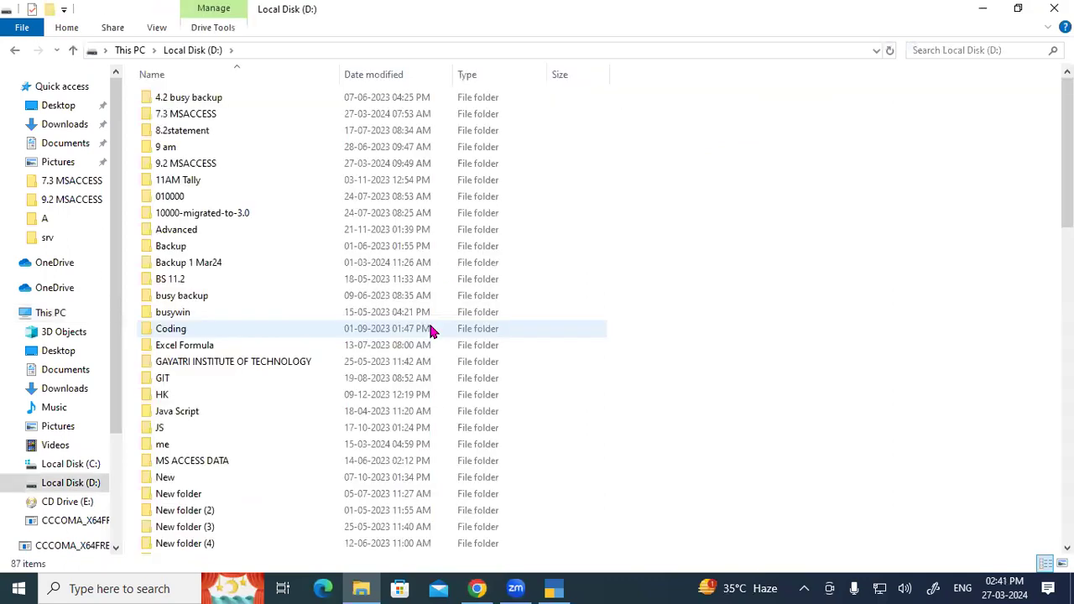
pyautogui.press('t')
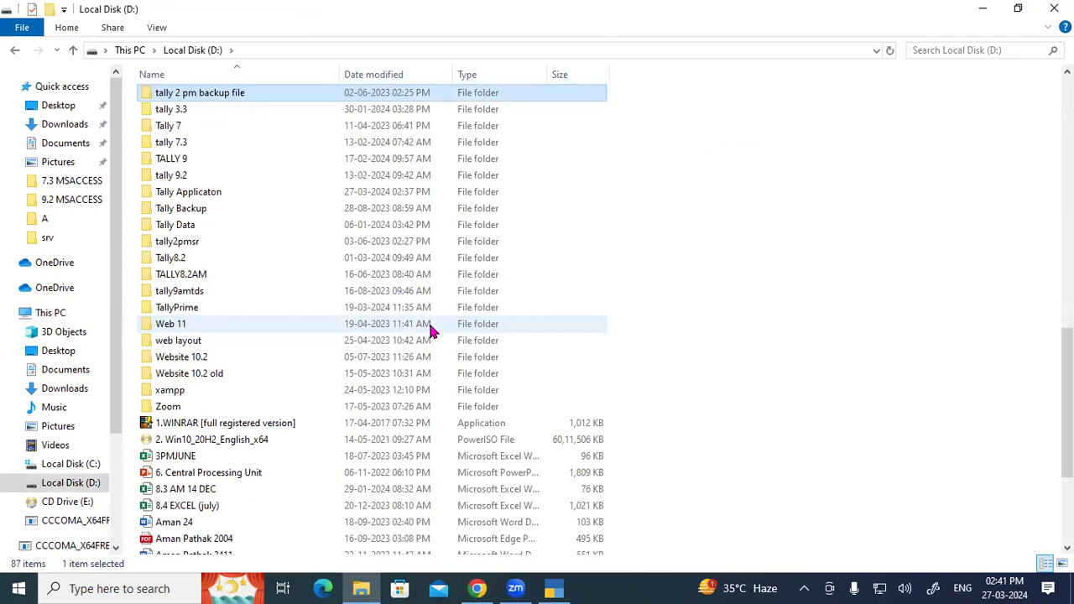
pyautogui.doubleClick(187, 192)
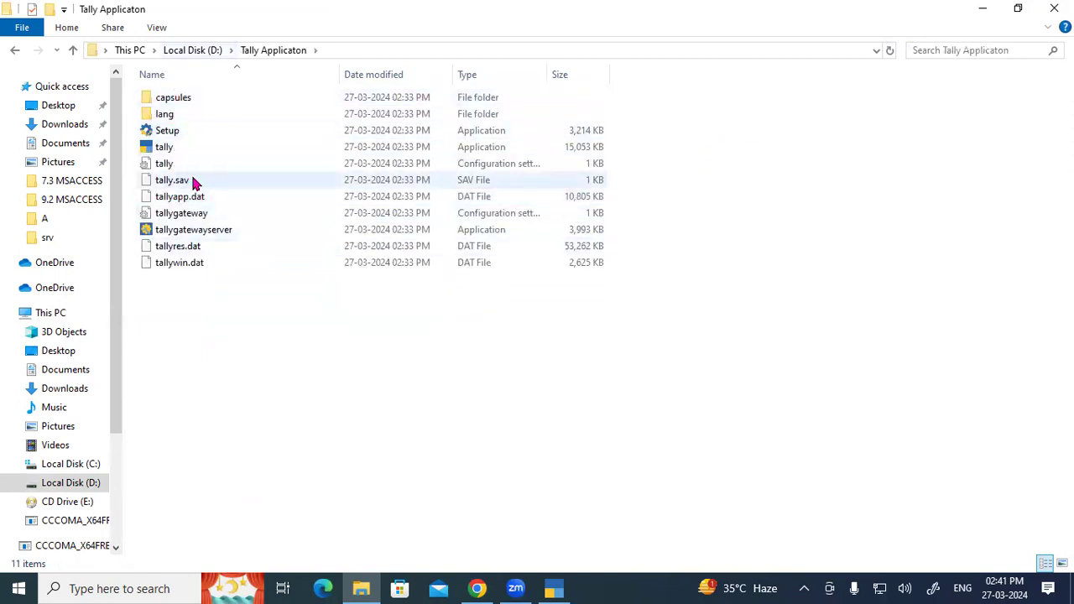
pyautogui.click(214, 50)
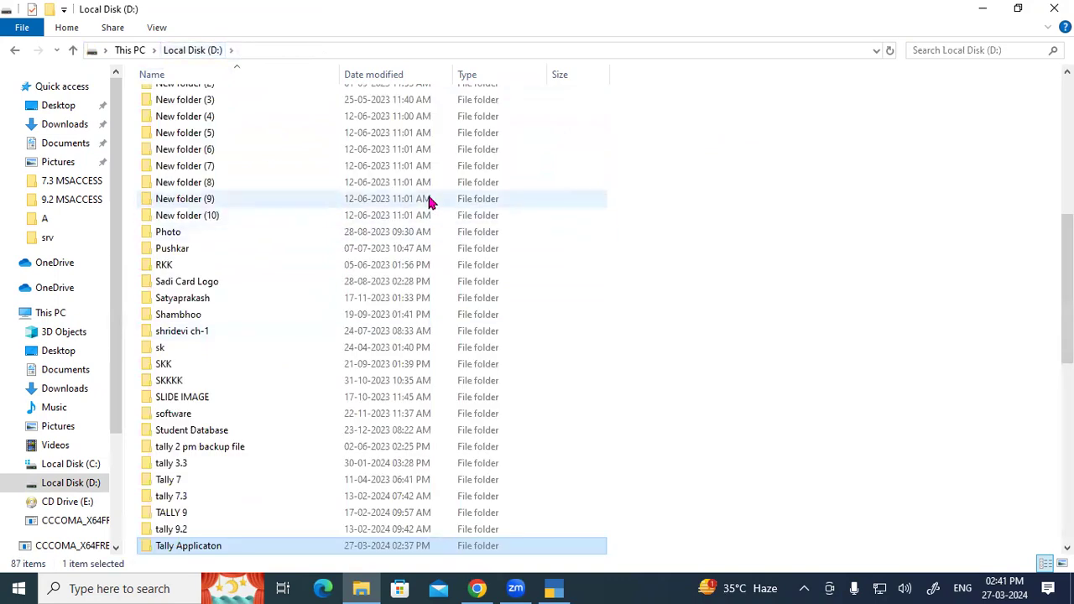
# Create a new folder on Local Disk (D:).
pyautogui.hotkey('ctrl', 'shift', 'n')
pyautogui.write('Ta')
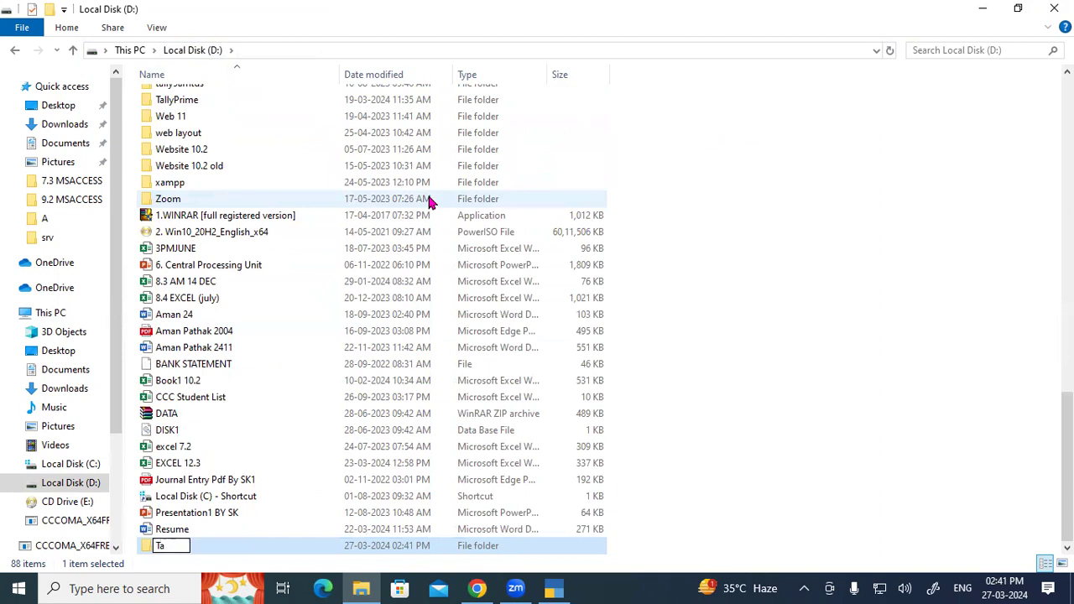
pyautogui.press('Return')
pyautogui.scroll(-4, 276, 215)
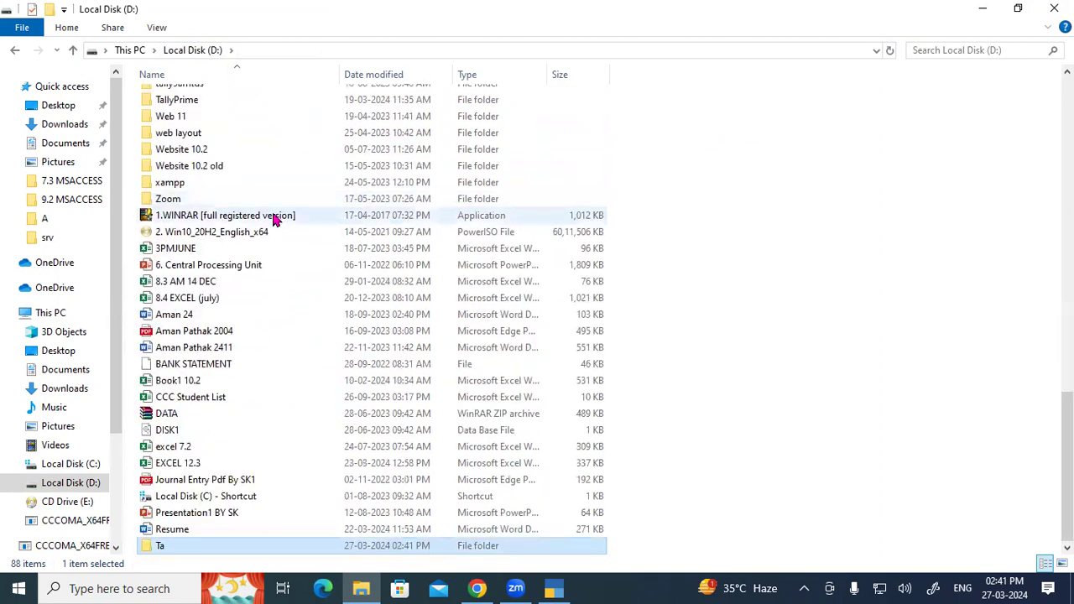
pyautogui.scroll(4, 198, 179)
pyautogui.scroll(5, 202, 176)
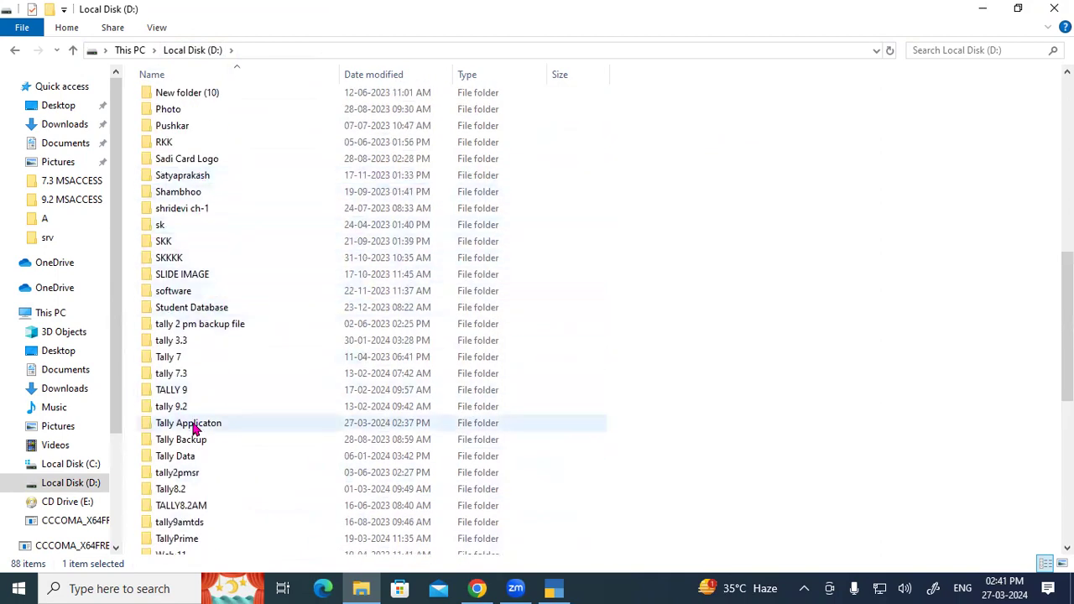
pyautogui.scroll(-9, 193, 428)
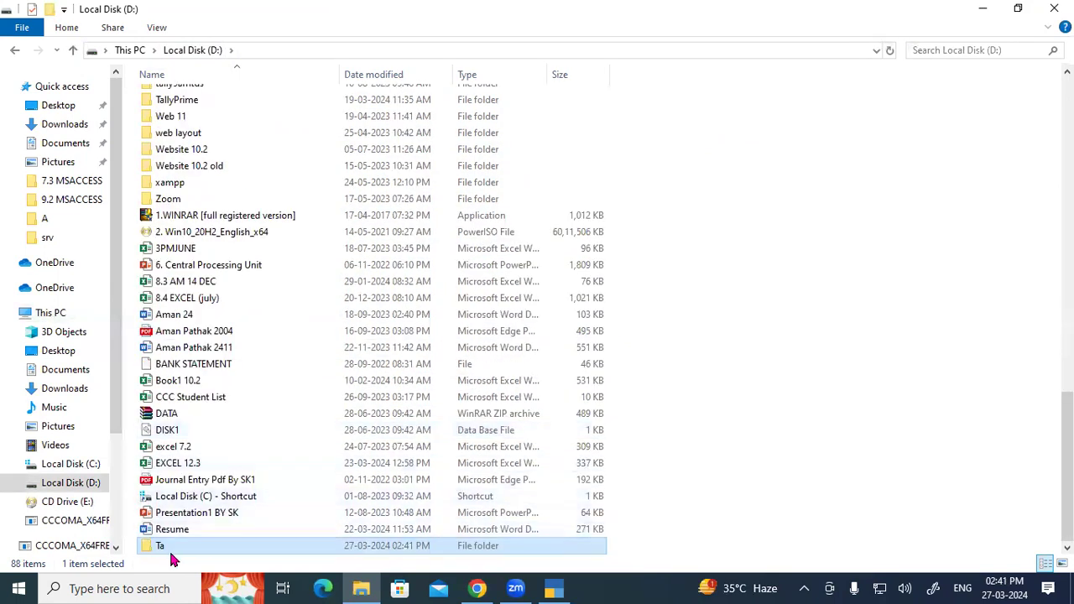
# Rename the new folder to 'Tally Data 2.4' and show the desktop.
pyautogui.press('F2')
pyautogui.write('R')
pyautogui.press('BackSpace')
pyautogui.write('Tally Data 2.4')
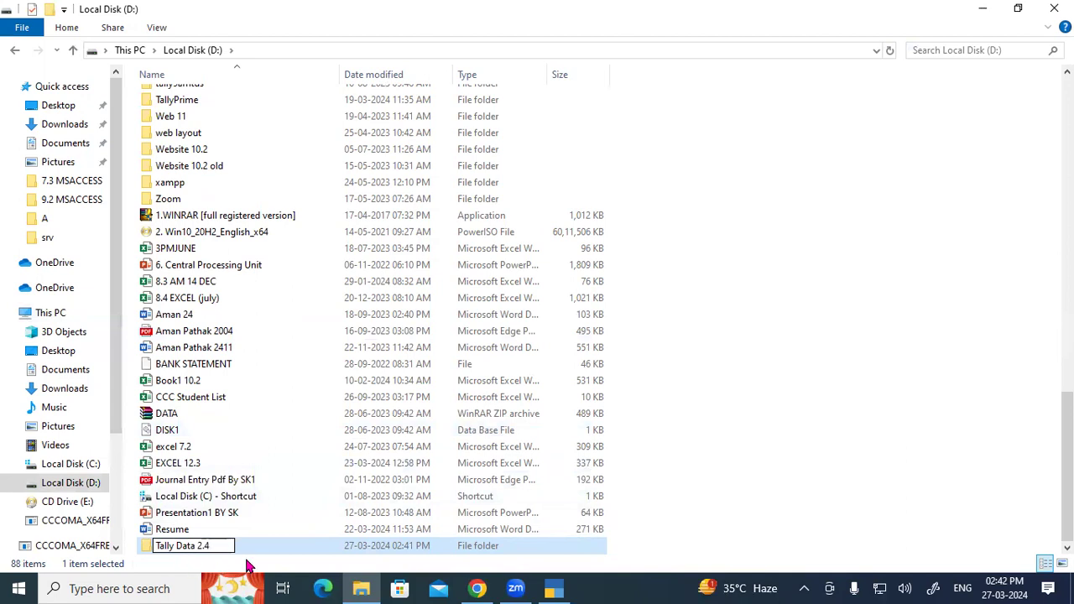
pyautogui.press('Return')
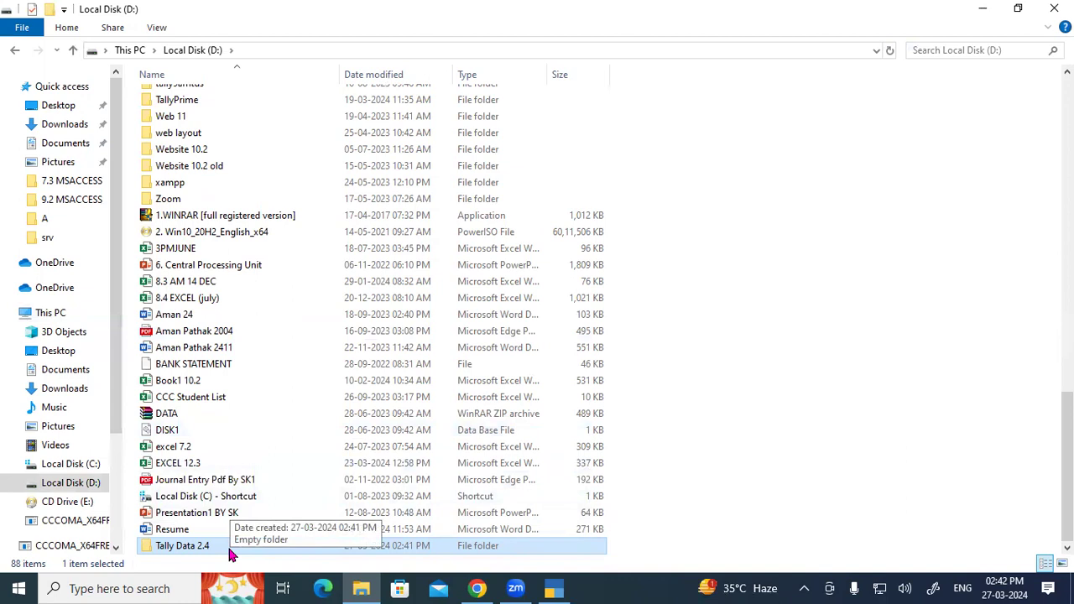
pyautogui.press('super+d')
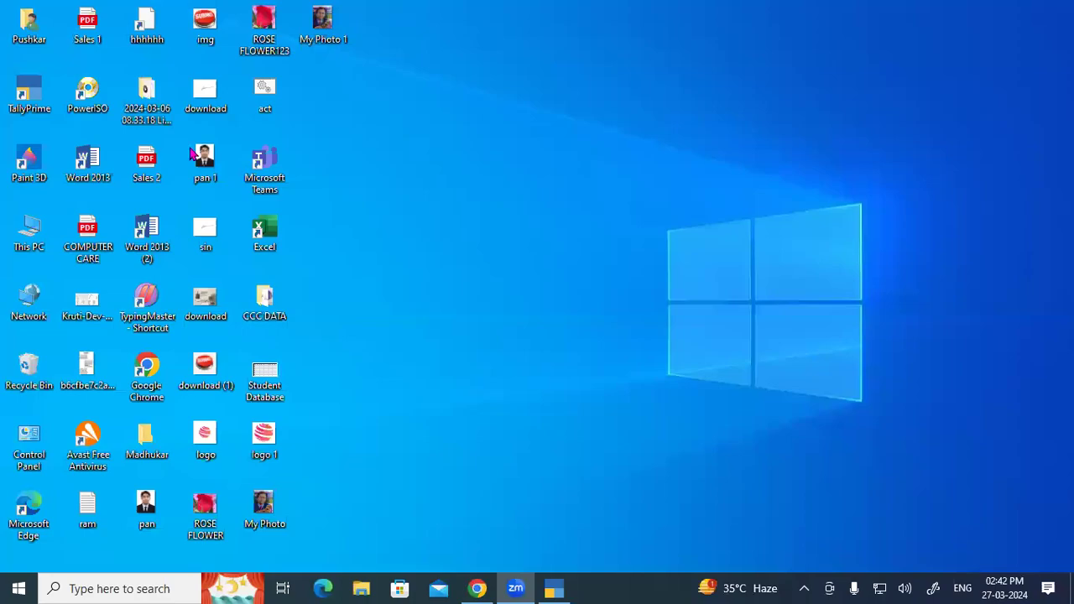
# Highlight the Back Space note in the tutorial PDF, then return to TallyPrime.
pyautogui.hotkey('alt', 'Tab')
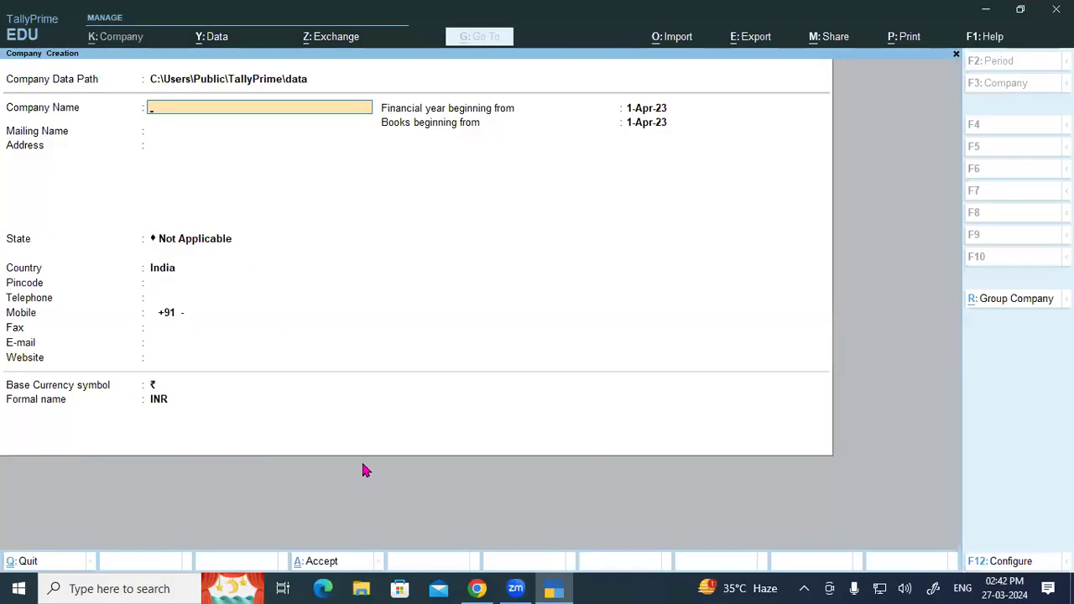
pyautogui.click(470, 586)
pyautogui.moveTo(328, 285); pyautogui.dragTo(508, 285)
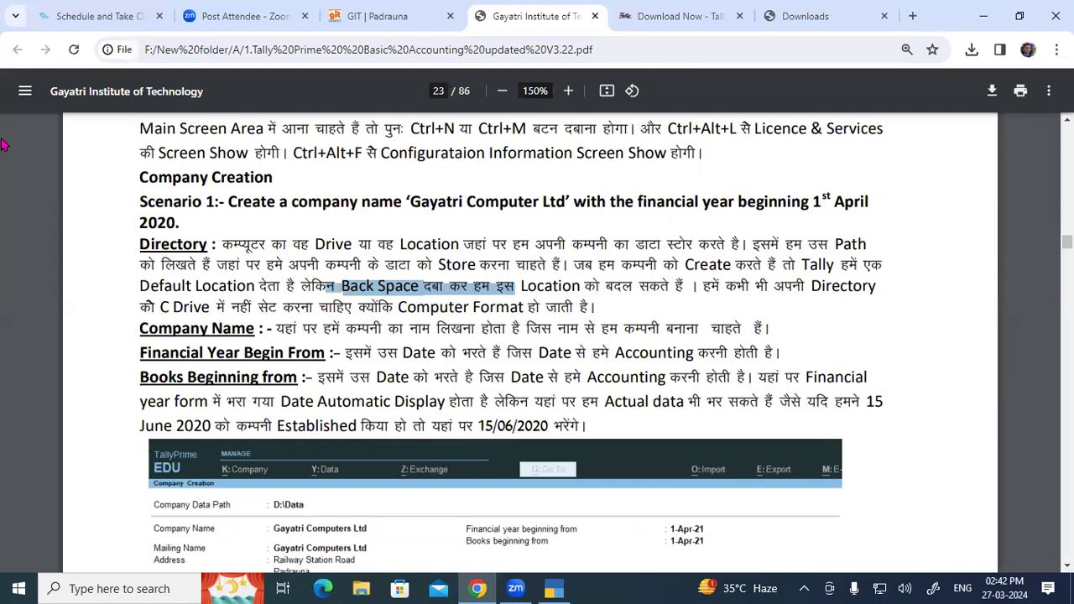
pyautogui.hotkey('alt', 'Tab')
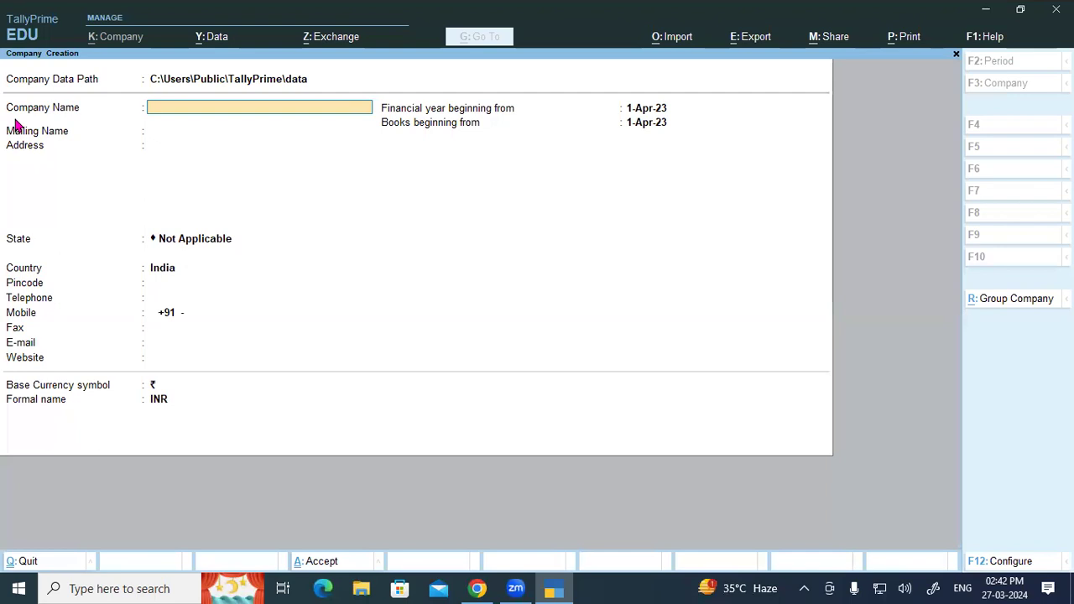
# Set the Company Data Path to D:\Tally Data 2.4 from the drive list.
pyautogui.press('BackSpace')
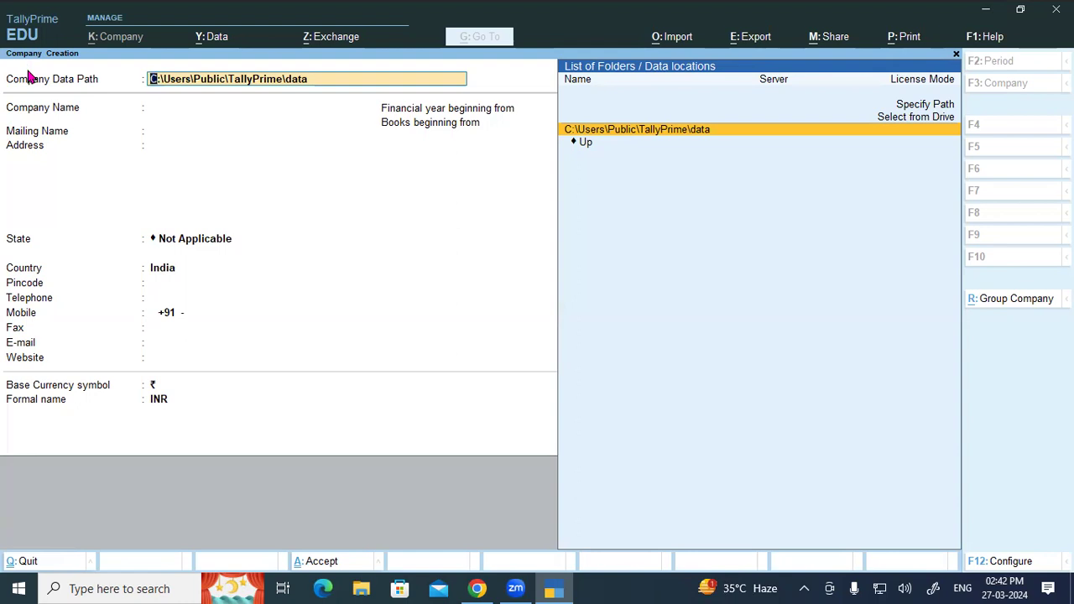
pyautogui.press('Up')
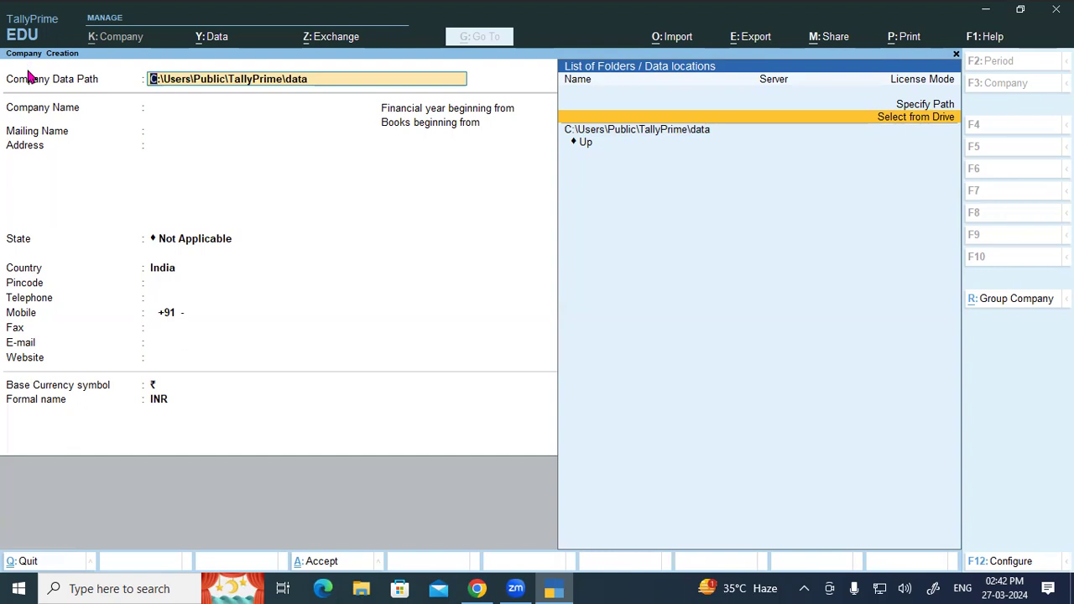
pyautogui.press('Return')
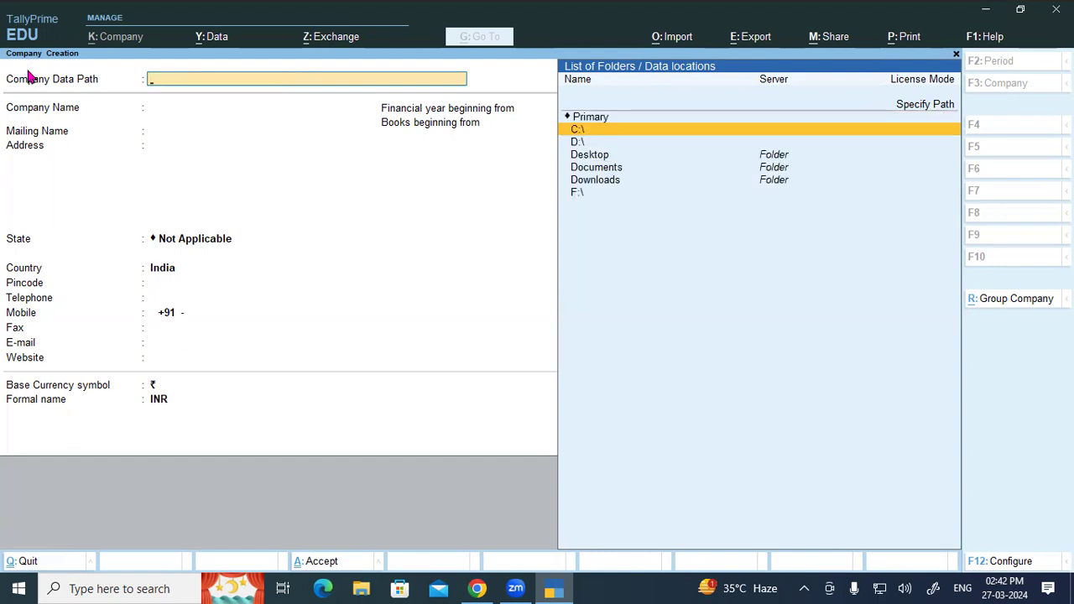
pyautogui.press('Down')
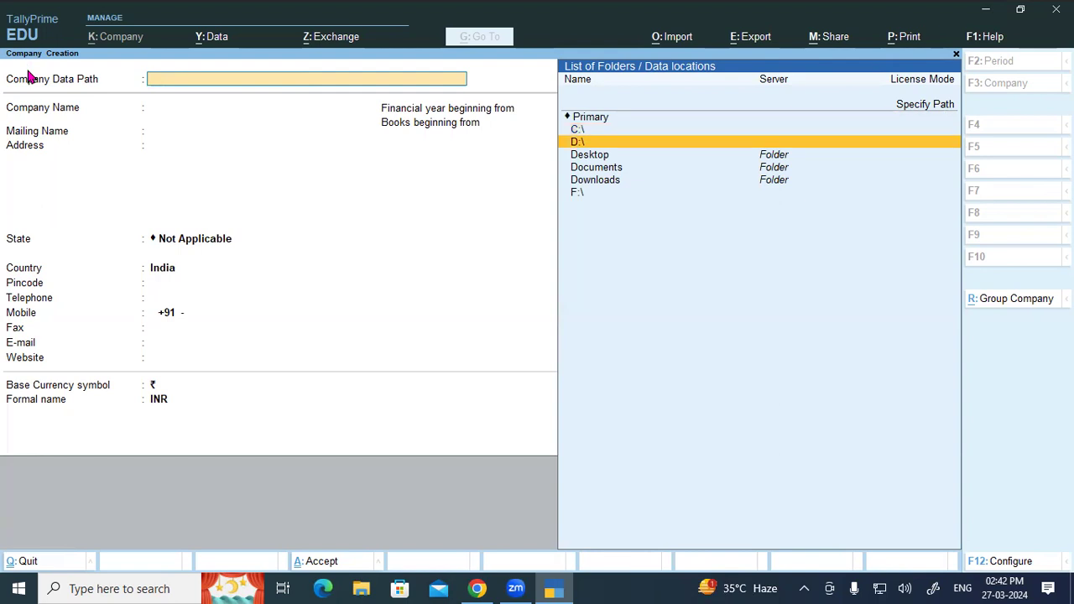
pyautogui.press('Return')
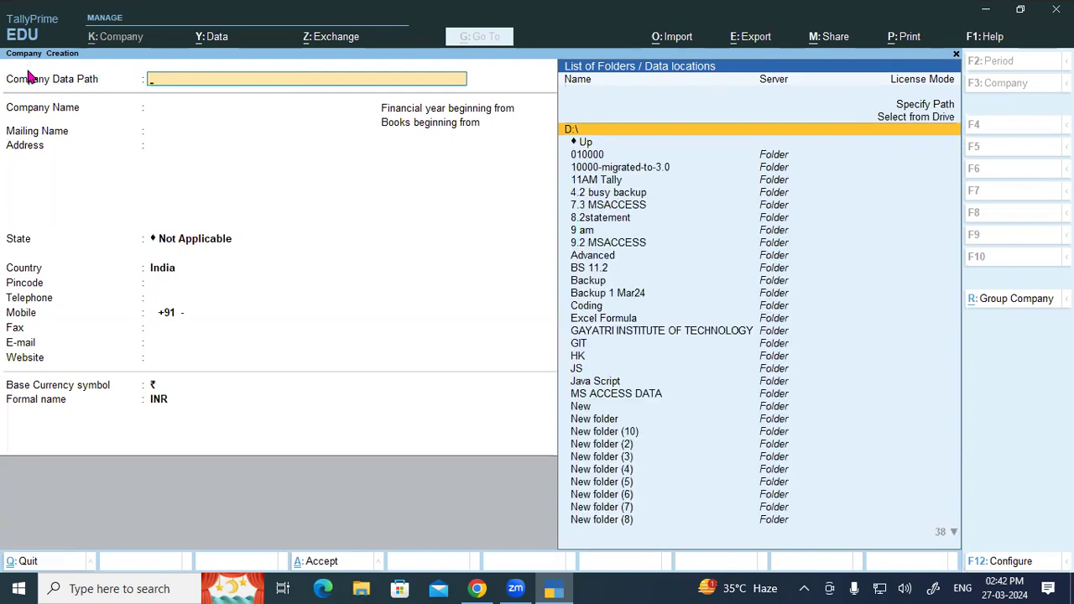
pyautogui.write('ta')
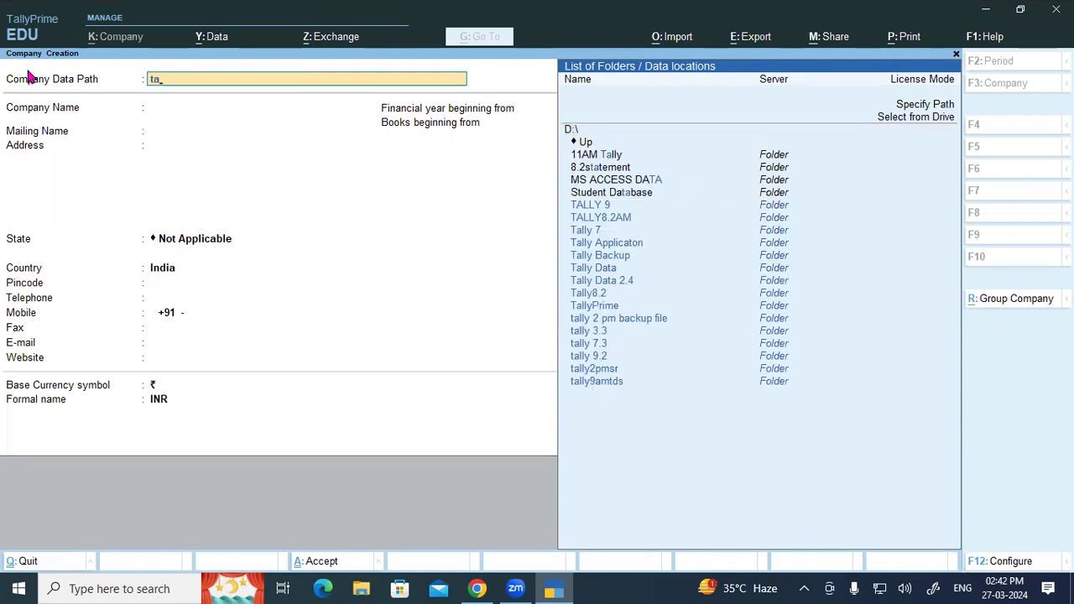
pyautogui.press('Down')
pyautogui.press('Down')
pyautogui.press('Down')
pyautogui.press('Down')
pyautogui.press('Down')
pyautogui.press('Down')
pyautogui.press('Down')
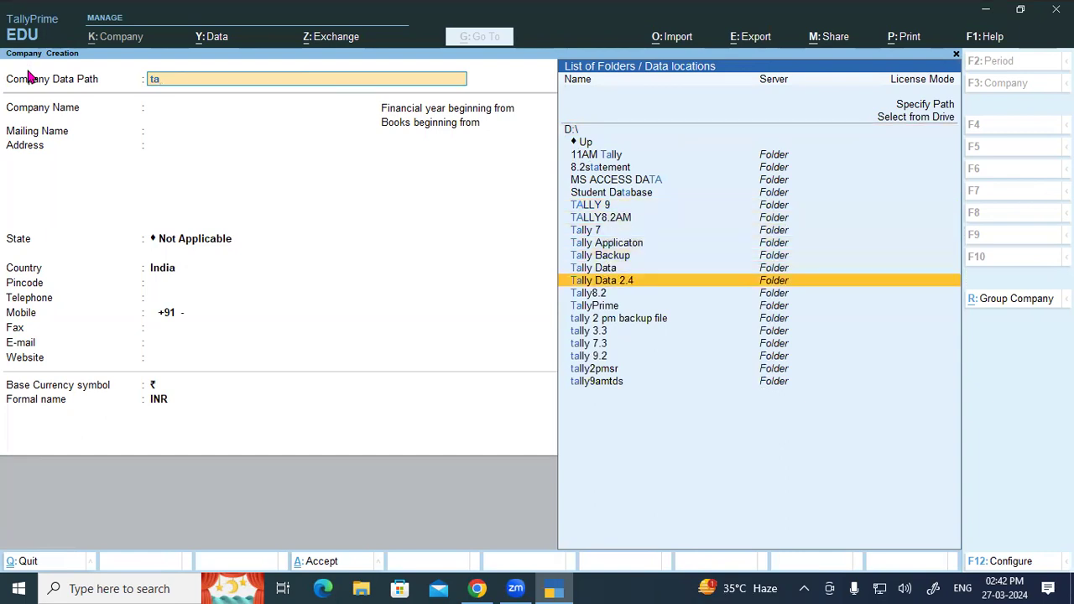
pyautogui.press('Return')
pyautogui.press('Return')
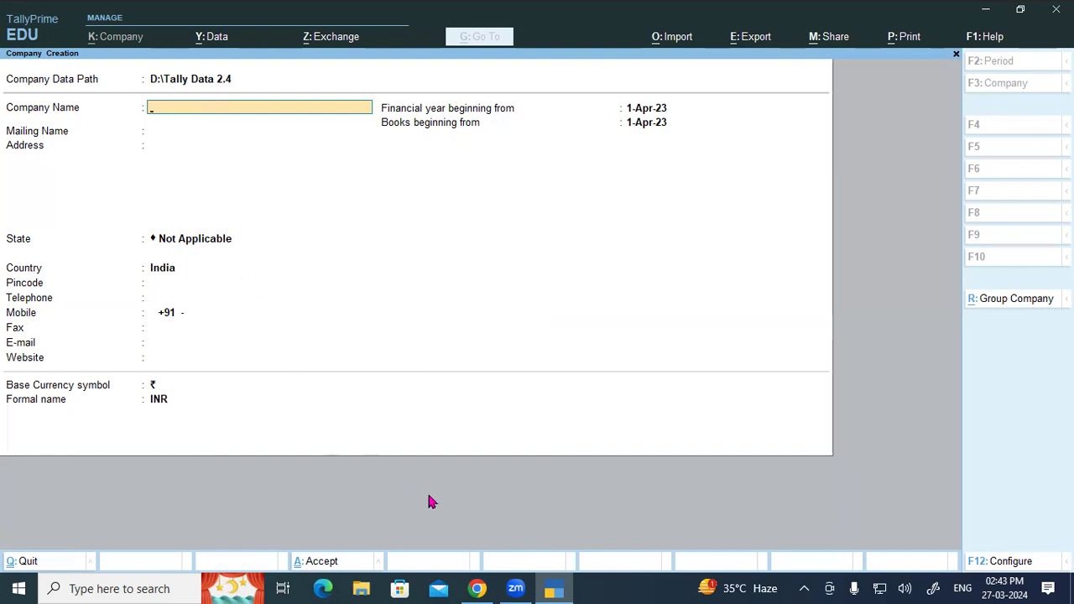
# Select 'Gayatri Computer Ltd' in Scenario 1 of the tutorial PDF.
pyautogui.click(477, 588)
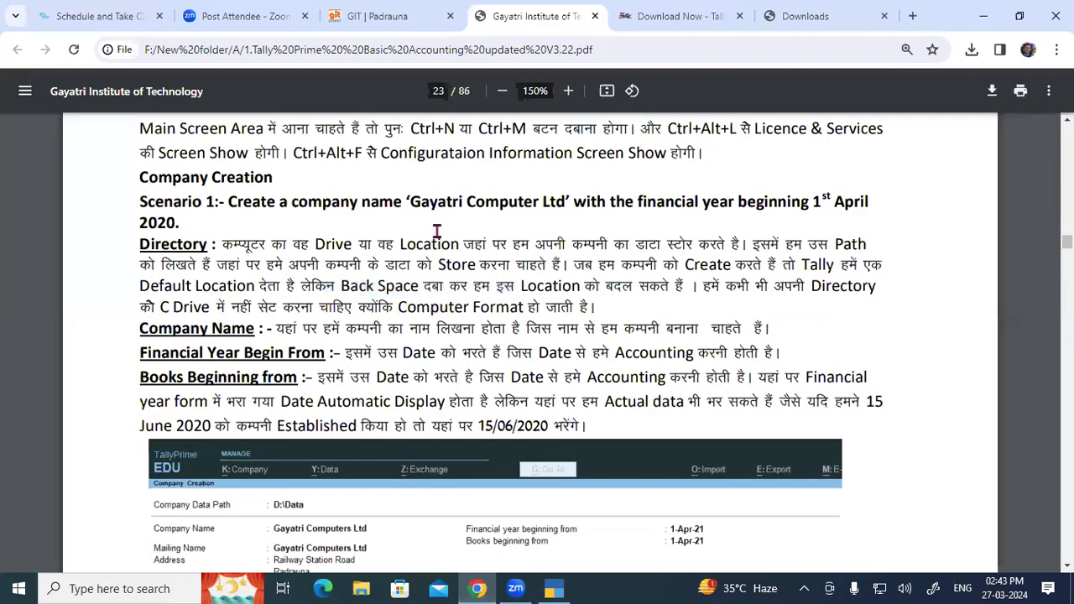
pyautogui.moveTo(410, 203); pyautogui.dragTo(564, 205)
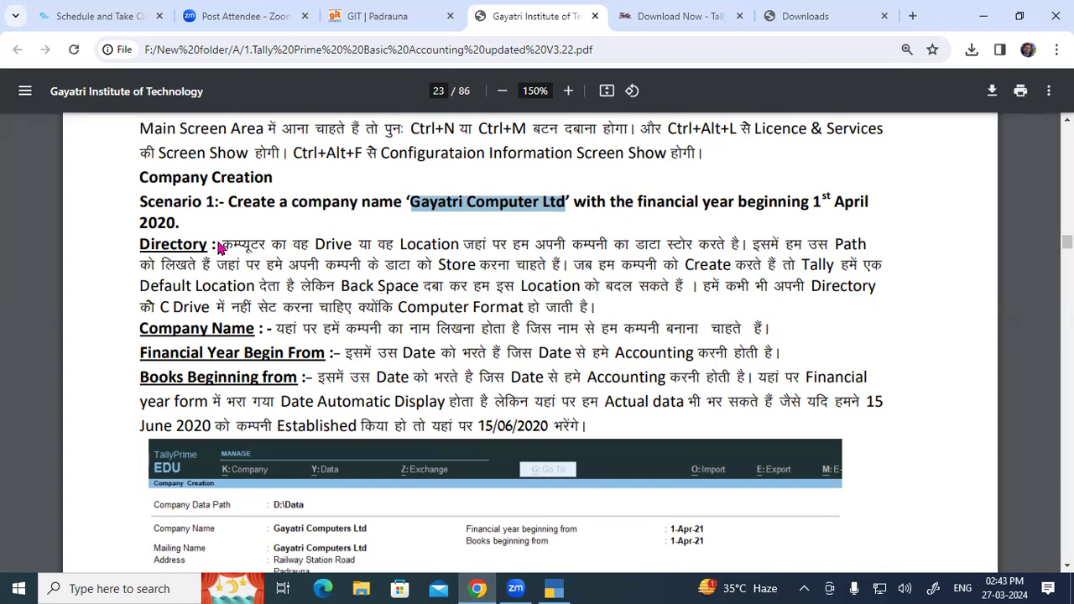
# Name the company 'Gayatri Computer Ltd PK'.
pyautogui.hotkey('alt', 'Tab')
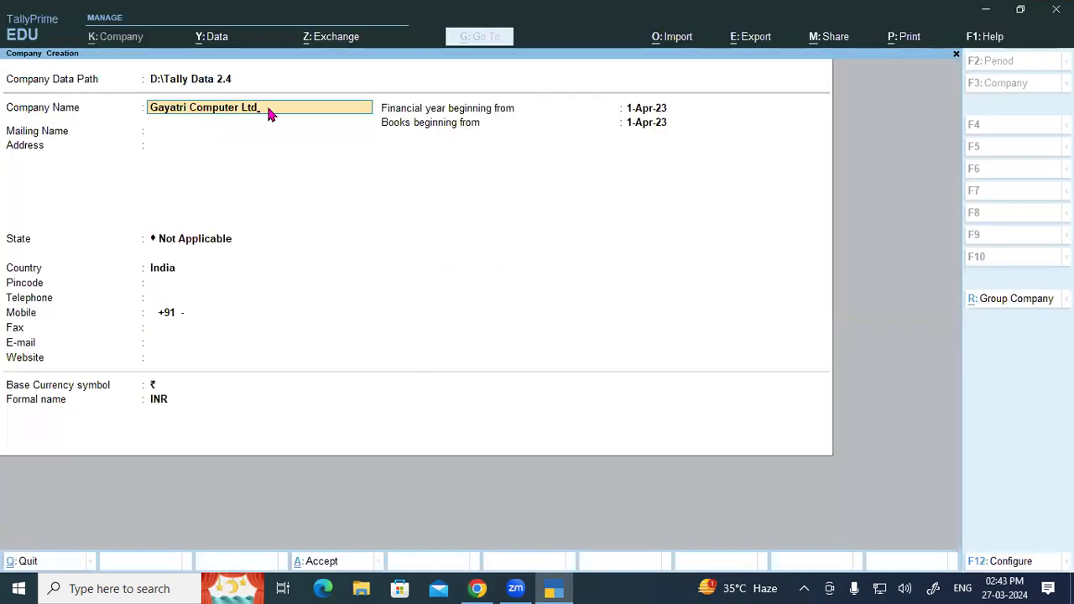
pyautogui.write('PK')
pyautogui.press('Return')
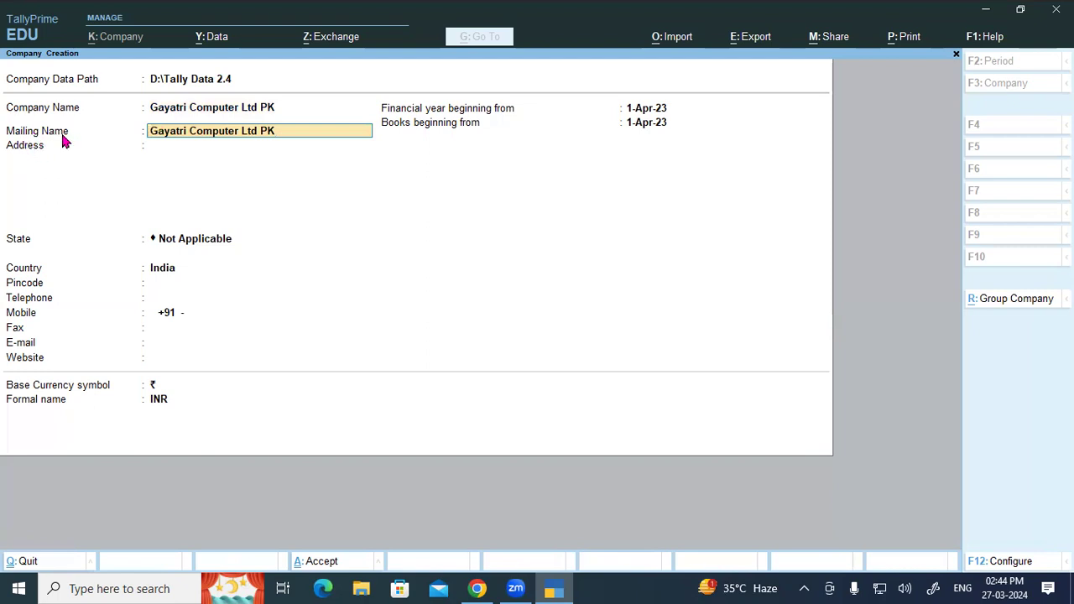
# Enter the three-line address Railway Station Road, Padrauna, Kushinagar.
pyautogui.click(191, 145)
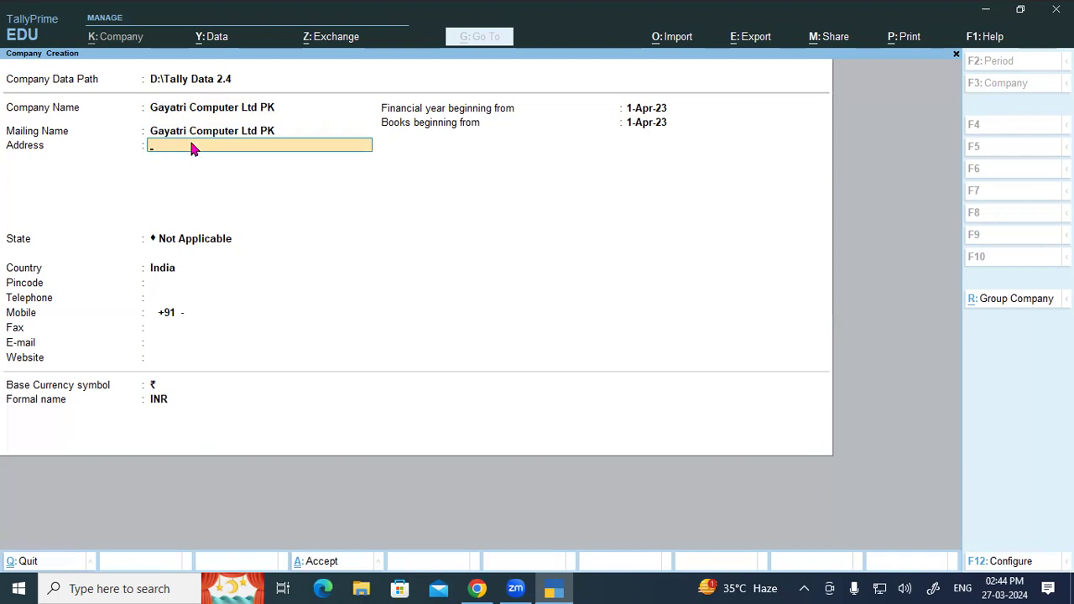
pyautogui.write('Railway Station Road')
pyautogui.press('Return')
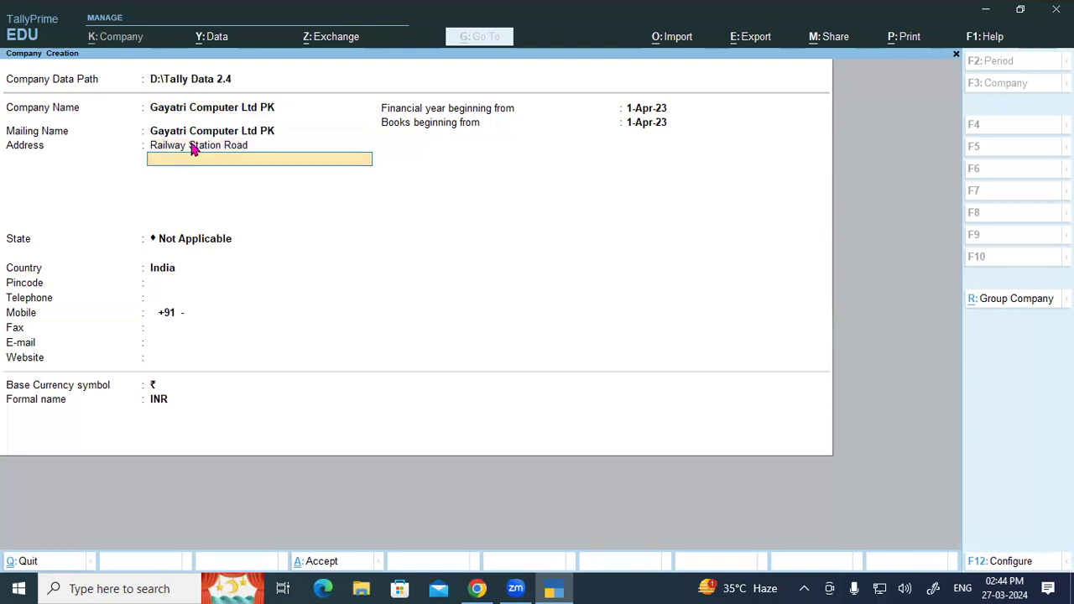
pyautogui.write('Padrauna')
pyautogui.press('Return')
pyautogui.write('Ku')
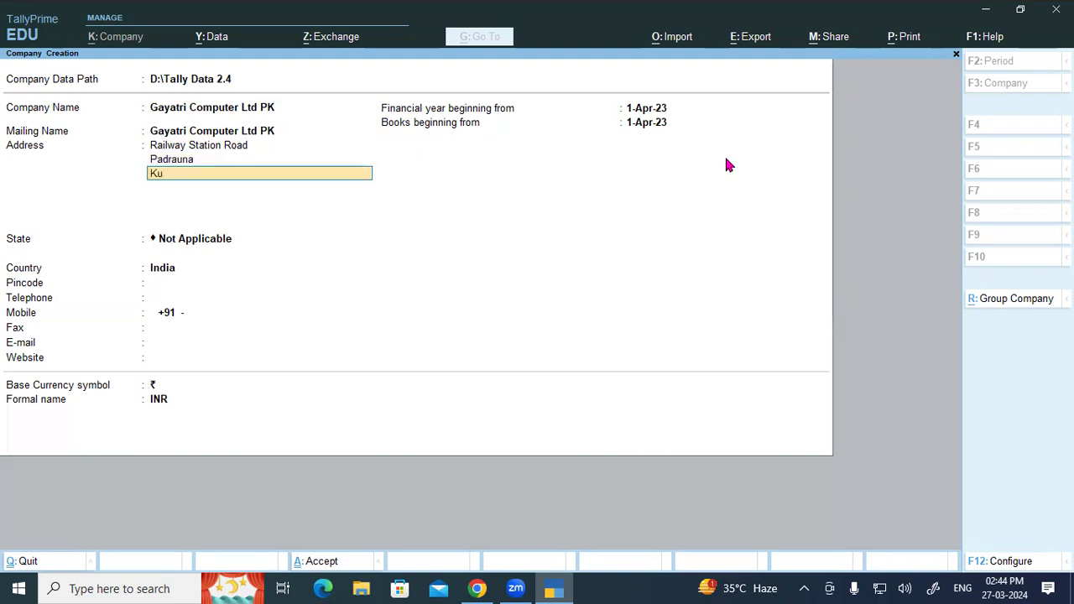
pyautogui.write('shinagar')
pyautogui.press('Return')
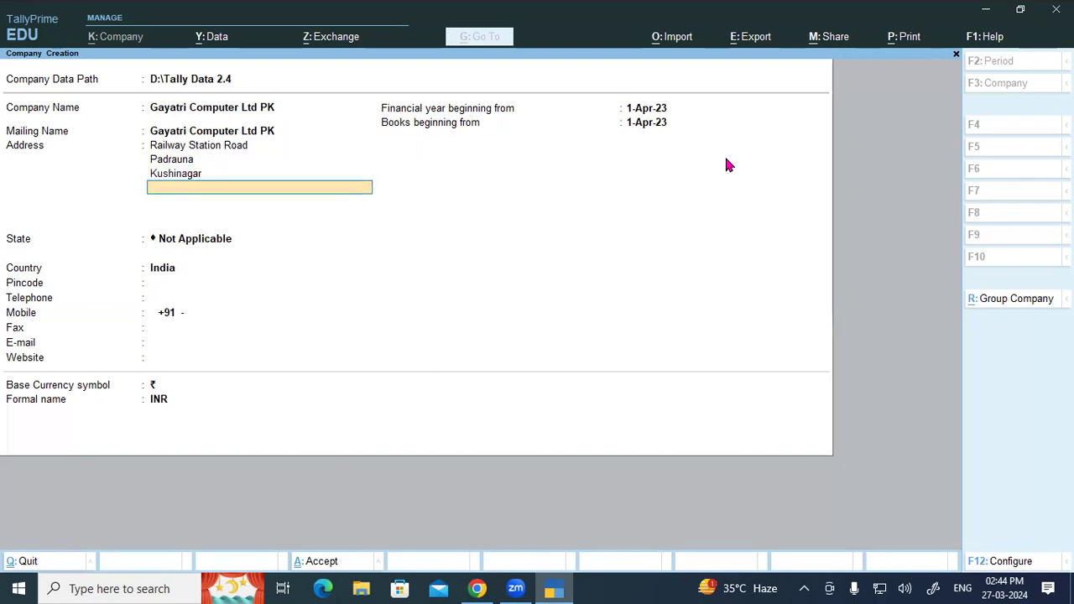
pyautogui.press('Return')
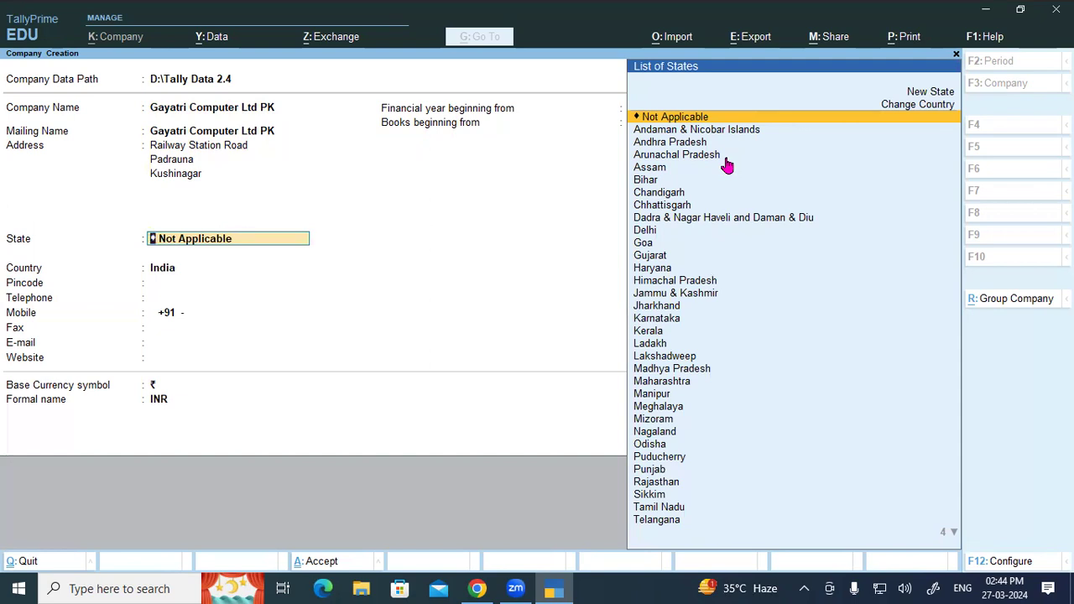
# Set the company's state to Uttar Pradesh.
pyautogui.write('Ut')
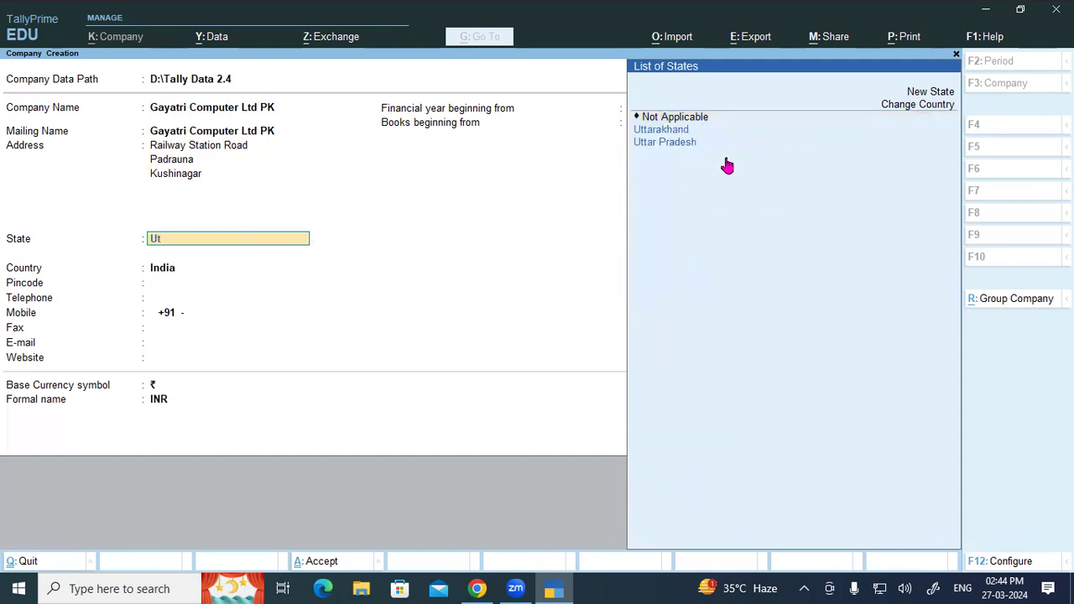
pyautogui.press('Down')
pyautogui.press('Return')
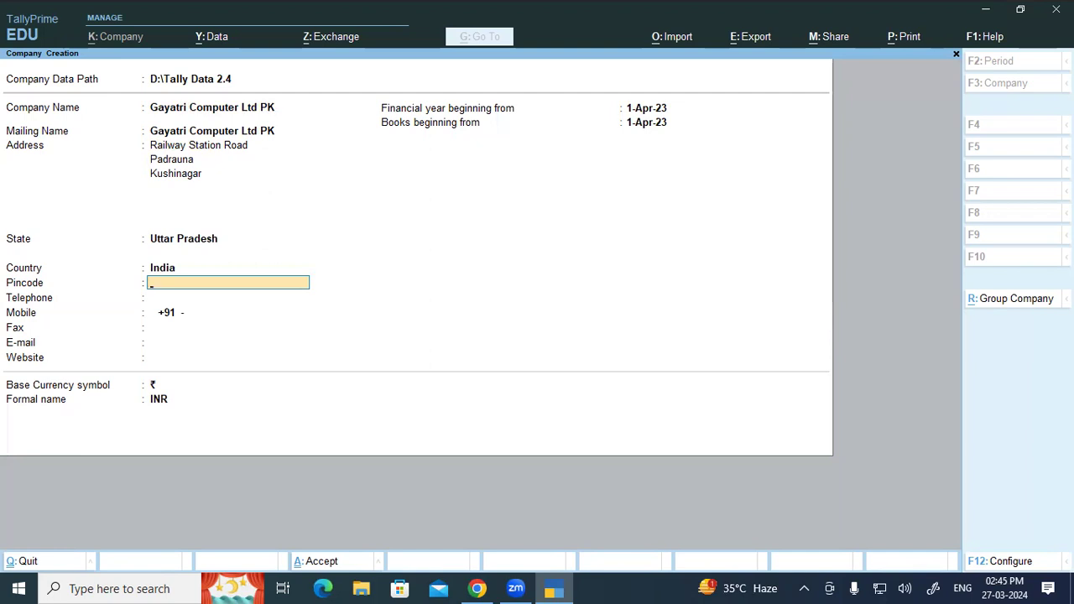
# Enter pincode 274304 and the company's mobile number, skipping telephone and fax.
pyautogui.write('274304')
pyautogui.press('Return')
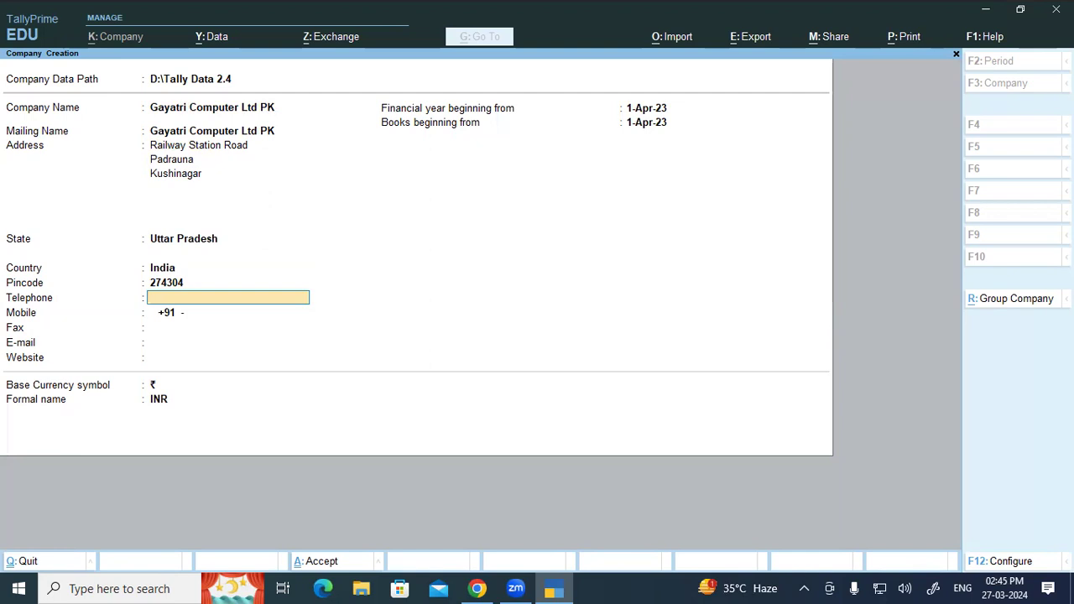
pyautogui.press('Return')
pyautogui.press('Return')
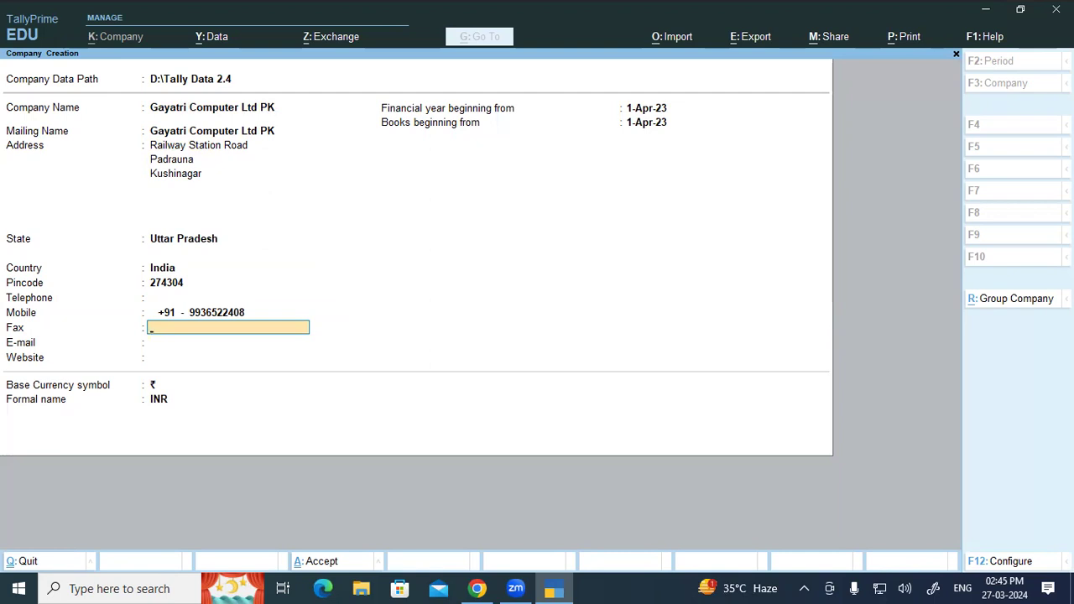
pyautogui.press('Return')
pyautogui.press('Return')
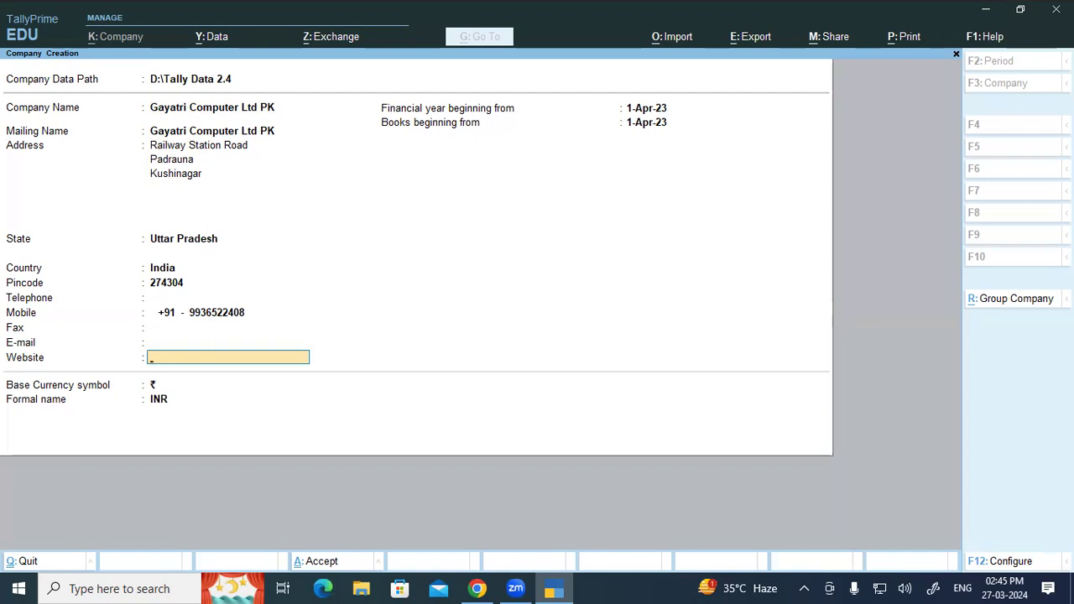
pyautogui.press('Return')
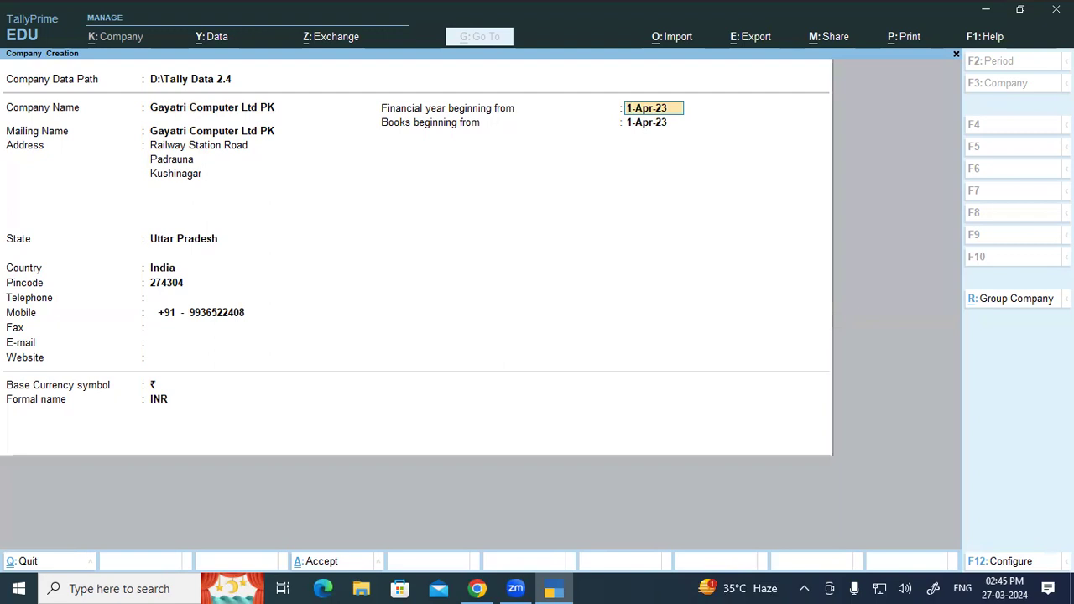
# Enter 01-04-2024 as the financial year beginning date, giving 1-Apr-24.
pyautogui.write('01-04-2021')
pyautogui.press('BackSpace')
pyautogui.write('4')
pyautogui.press('Return')
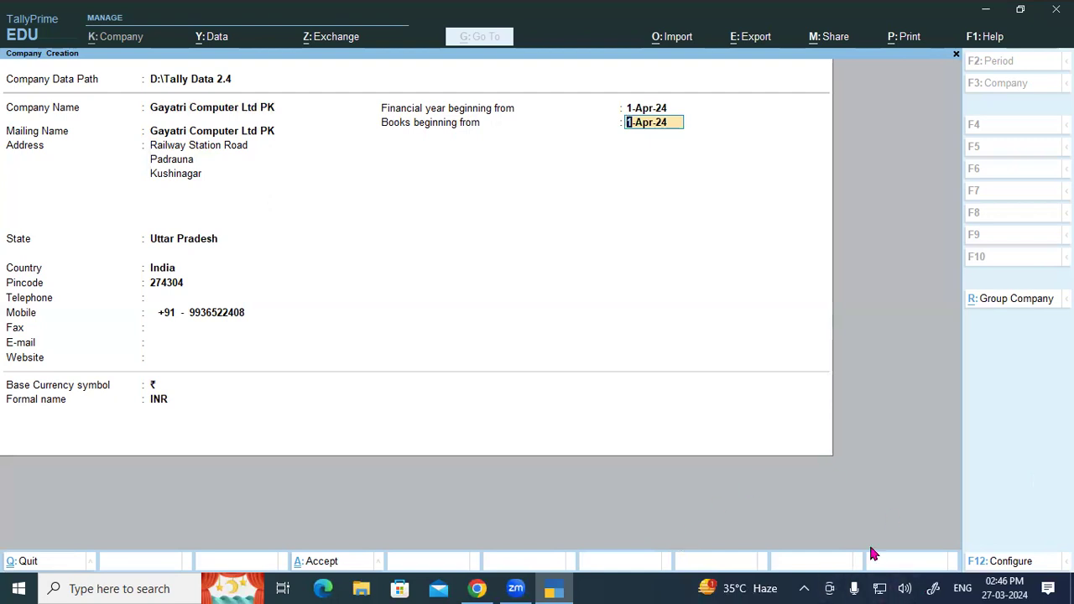
# Handwrite on-screen notes of the year start 1-A-23 and year end 31-3-24.
pyautogui.moveTo(267, 196)
pyautogui.mouseDown()
pyautogui.moveTo(271, 235)
pyautogui.moveTo(298, 207)
pyautogui.mouseUp()
pyautogui.moveTo(332, 172)
pyautogui.mouseDown()
pyautogui.moveTo(334, 219)
pyautogui.moveTo(322, 222)
pyautogui.mouseUp()
pyautogui.moveTo(325, 206); pyautogui.dragTo(346, 199)
pyautogui.moveTo(362, 197)
pyautogui.mouseDown()
pyautogui.moveTo(409, 164)
pyautogui.moveTo(414, 189)
pyautogui.mouseUp()
pyautogui.moveTo(417, 151)
pyautogui.mouseDown()
pyautogui.moveTo(440, 171)
pyautogui.moveTo(424, 191)
pyautogui.mouseUp()
pyautogui.moveTo(273, 292); pyautogui.dragTo(271, 312)
pyautogui.moveTo(315, 273); pyautogui.dragTo(324, 306)
pyautogui.moveTo(342, 271); pyautogui.dragTo(355, 265)
pyautogui.moveTo(369, 236)
pyautogui.mouseDown()
pyautogui.moveTo(393, 248)
pyautogui.moveTo(379, 277)
pyautogui.mouseUp()
pyautogui.moveTo(401, 248)
pyautogui.mouseDown()
pyautogui.moveTo(464, 232)
pyautogui.moveTo(473, 215)
pyautogui.mouseUp()
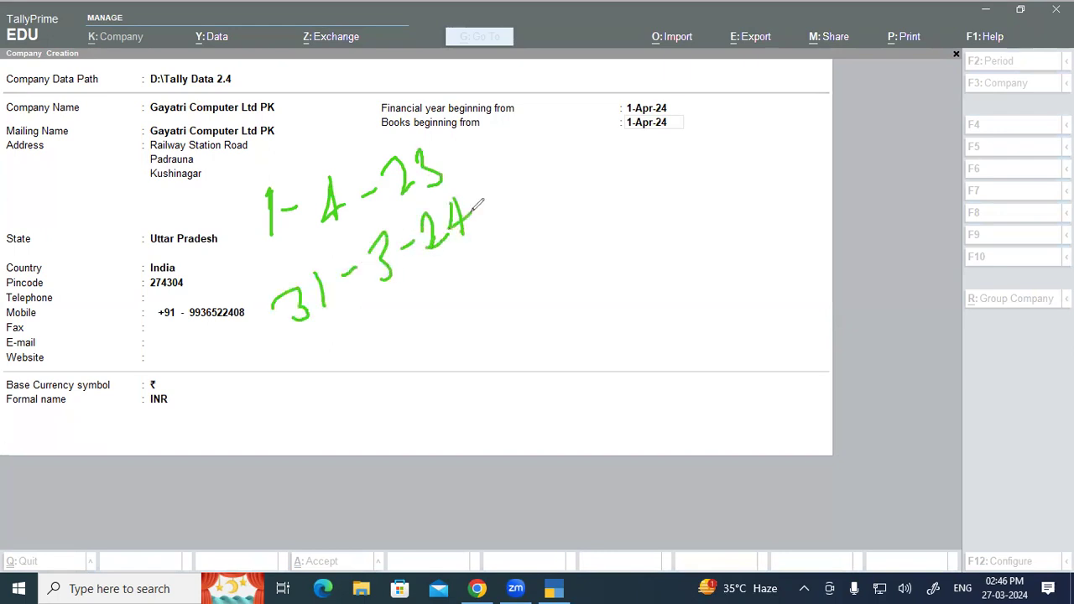
# Write the next year's start 1-4-24, then clear the pen notes.
pyautogui.moveTo(664, 218); pyautogui.dragTo(674, 265)
pyautogui.moveTo(681, 243)
pyautogui.mouseDown()
pyautogui.moveTo(731, 230)
pyautogui.moveTo(724, 240)
pyautogui.moveTo(746, 218)
pyautogui.mouseUp()
pyautogui.moveTo(753, 189); pyautogui.dragTo(770, 215)
pyautogui.moveTo(787, 166)
pyautogui.mouseDown()
pyautogui.moveTo(804, 195)
pyautogui.moveTo(797, 208)
pyautogui.mouseUp()
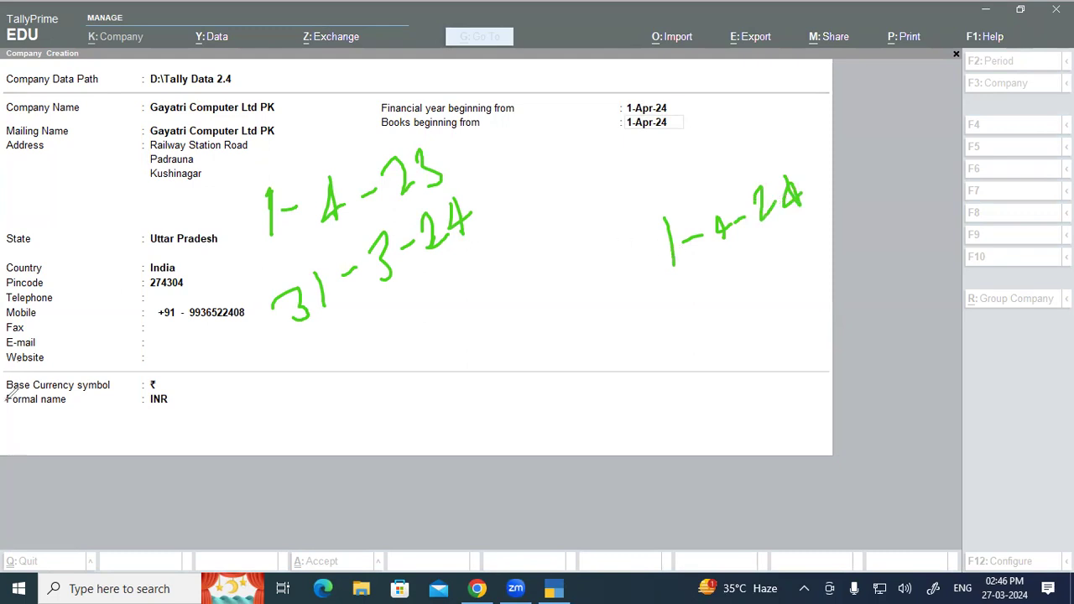
pyautogui.click(8, 396)
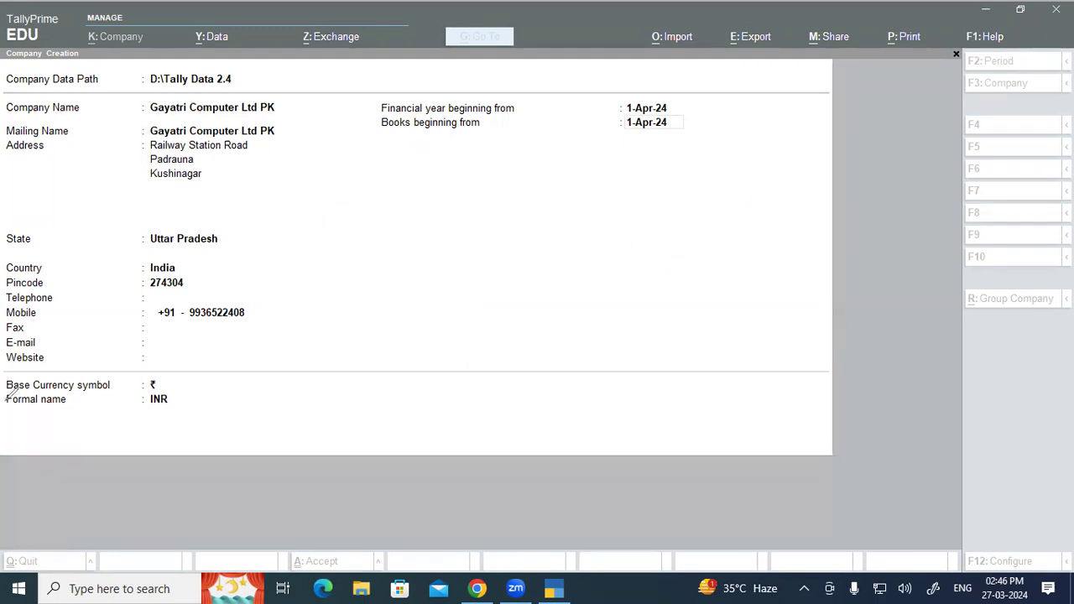
pyautogui.click(639, 107)
pyautogui.write('08')
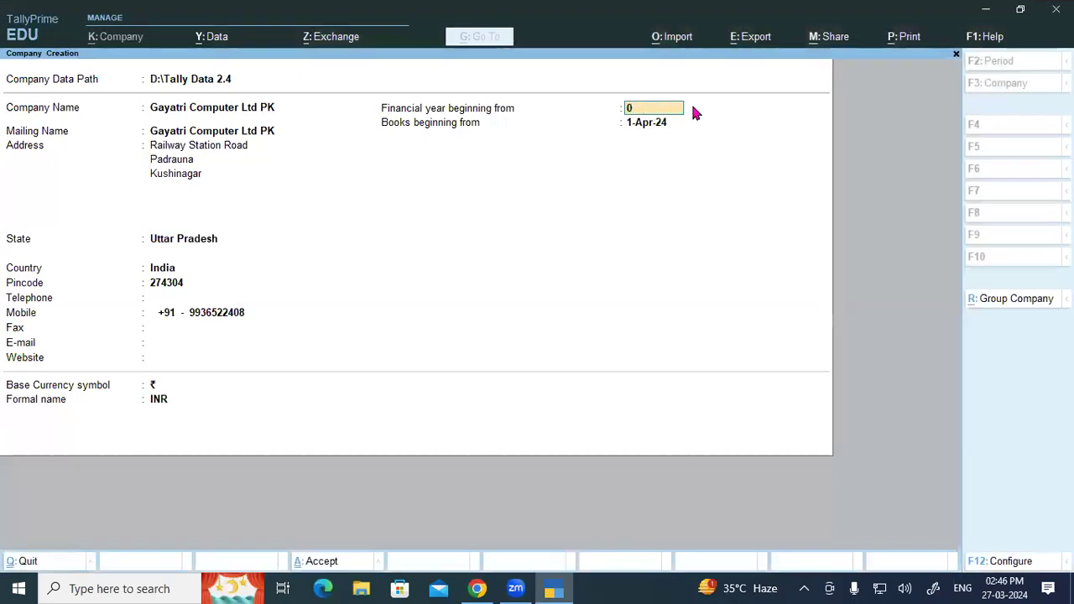
pyautogui.press('BackSpace')
pyautogui.write('1-04-2023')
pyautogui.press('Return')
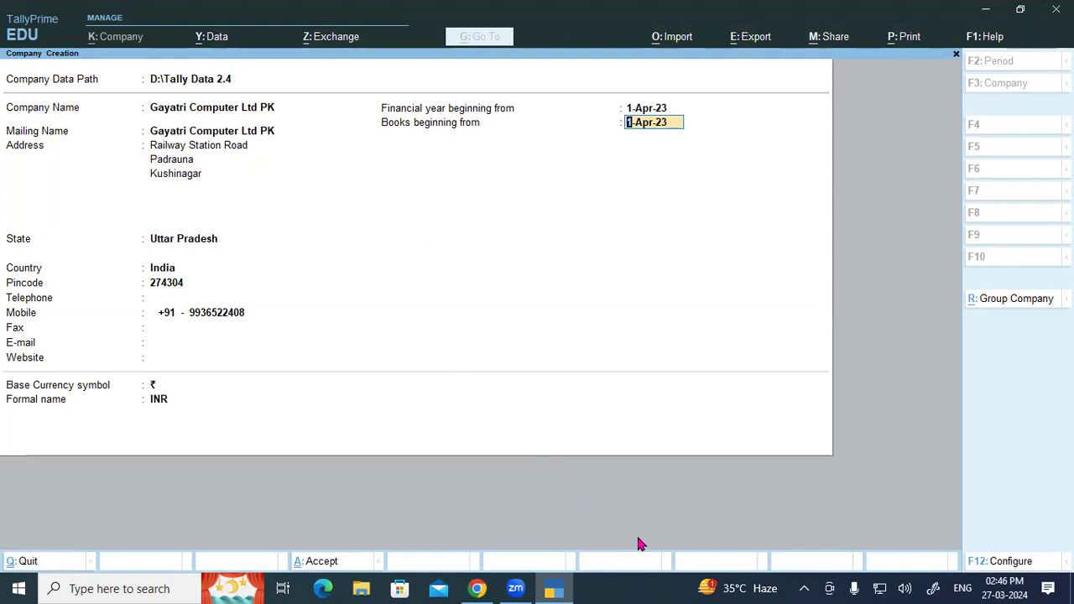
pyautogui.press('Return')
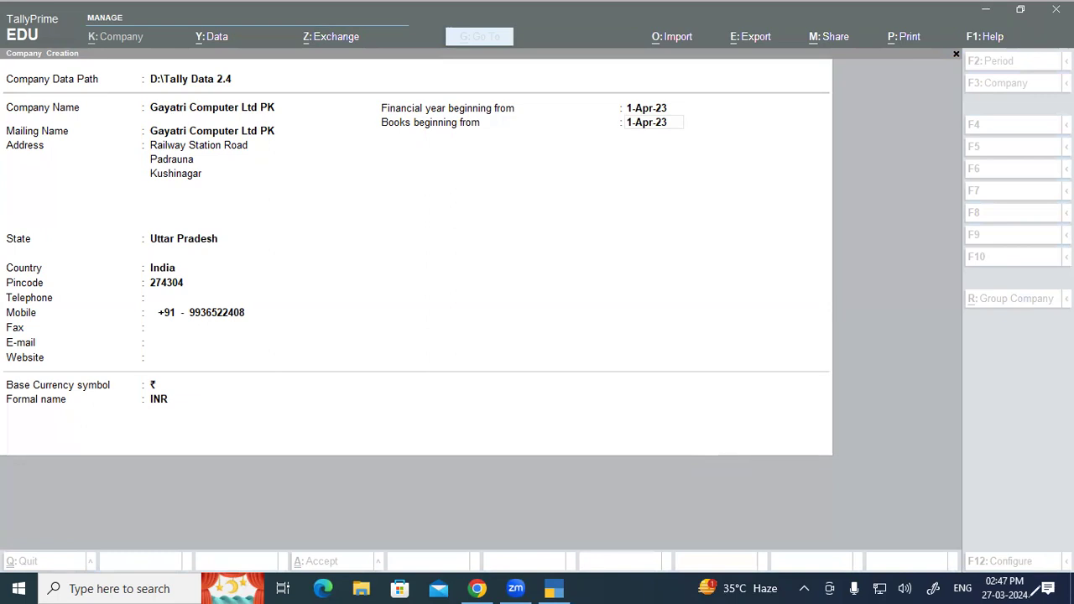
pyautogui.moveTo(550, 304)
pyautogui.mouseDown()
pyautogui.moveTo(554, 295)
pyautogui.moveTo(576, 327)
pyautogui.moveTo(644, 274)
pyautogui.moveTo(658, 247)
pyautogui.moveTo(683, 262)
pyautogui.moveTo(696, 224)
pyautogui.mouseUp()
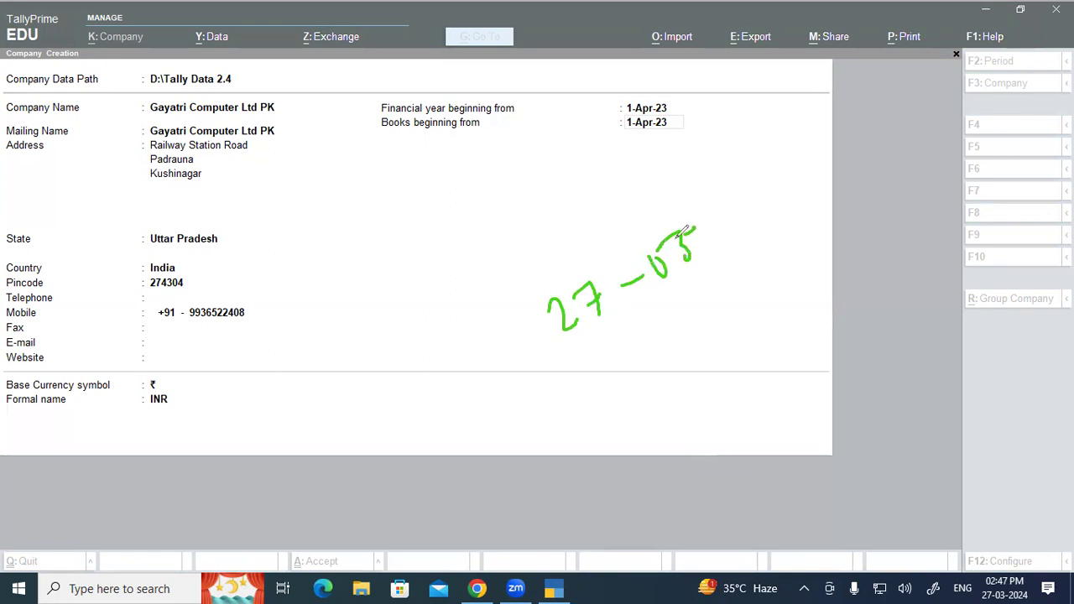
pyautogui.moveTo(673, 335); pyautogui.dragTo(687, 362)
pyautogui.moveTo(690, 344)
pyautogui.mouseDown()
pyautogui.moveTo(732, 327)
pyautogui.moveTo(729, 340)
pyautogui.mouseUp()
pyautogui.moveTo(703, 289)
pyautogui.mouseDown()
pyautogui.moveTo(662, 366)
pyautogui.moveTo(731, 292)
pyautogui.moveTo(705, 290)
pyautogui.mouseUp()
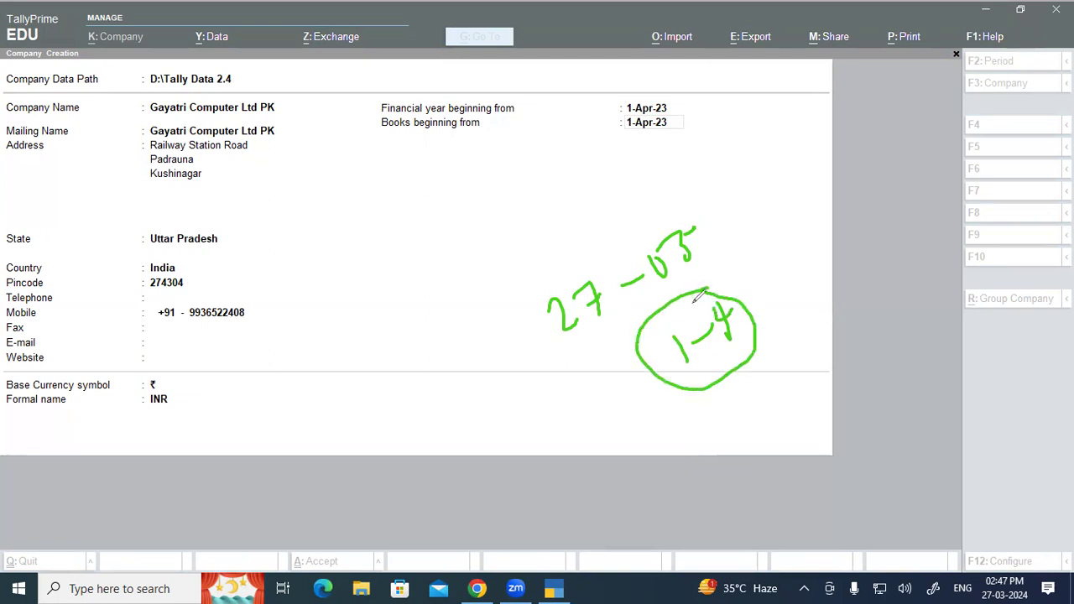
pyautogui.moveTo(641, 96)
pyautogui.mouseDown()
pyautogui.moveTo(619, 105)
pyautogui.moveTo(673, 100)
pyautogui.moveTo(626, 99)
pyautogui.mouseUp()
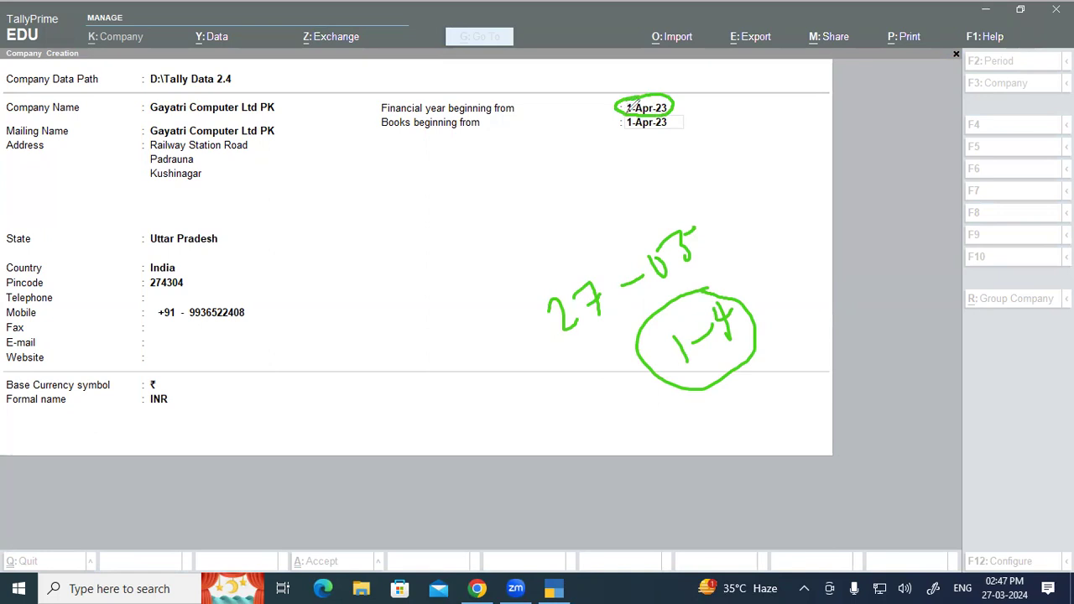
pyautogui.moveTo(629, 115)
pyautogui.mouseDown()
pyautogui.moveTo(624, 128)
pyautogui.moveTo(654, 134)
pyautogui.moveTo(679, 117)
pyautogui.mouseUp()
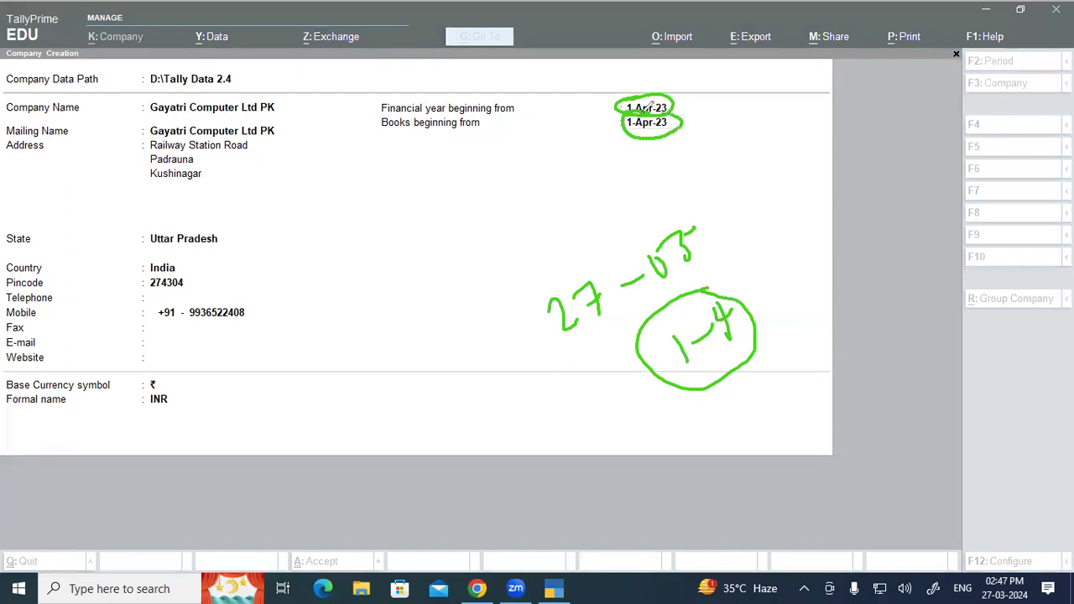
pyautogui.moveTo(382, 132)
pyautogui.mouseDown()
pyautogui.moveTo(476, 133)
pyautogui.moveTo(467, 130)
pyautogui.mouseUp()
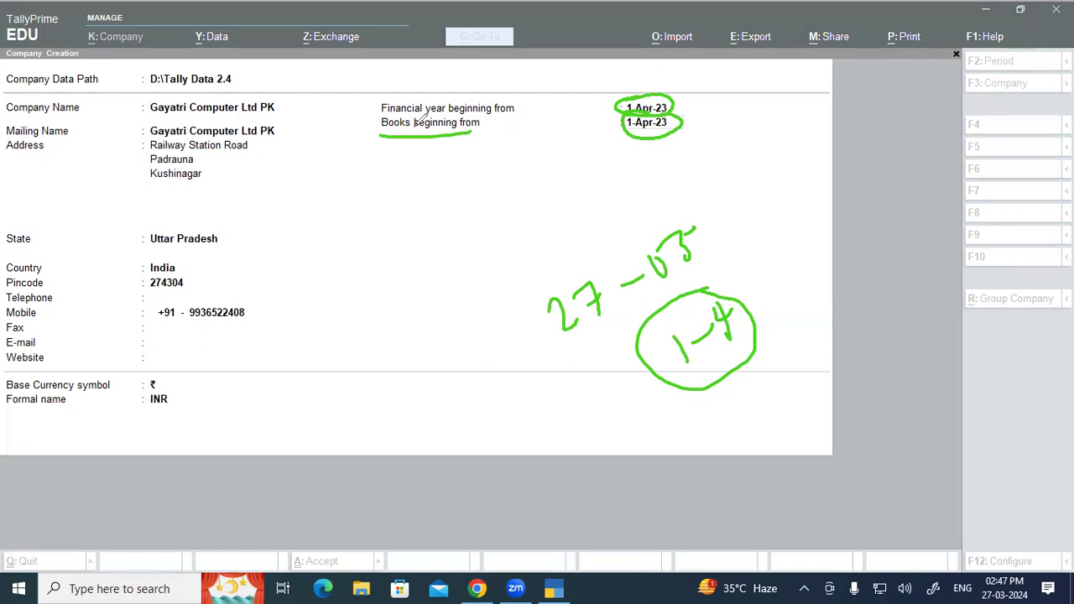
pyautogui.moveTo(405, 131); pyautogui.dragTo(476, 131)
pyautogui.moveTo(680, 106); pyautogui.dragTo(713, 99)
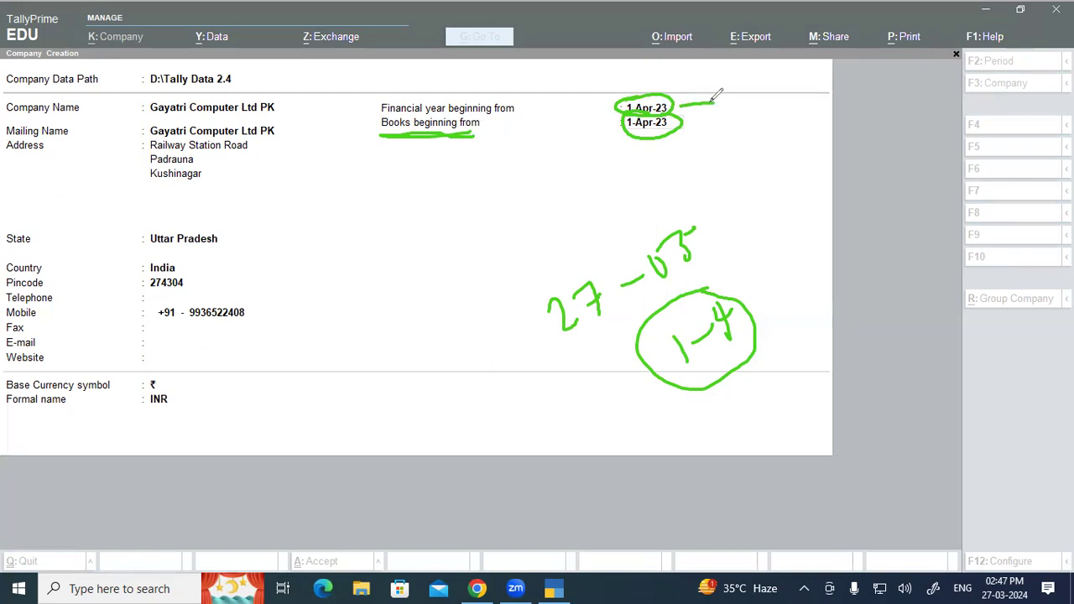
pyautogui.moveTo(614, 144); pyautogui.dragTo(675, 143)
pyautogui.moveTo(456, 133); pyautogui.dragTo(476, 134)
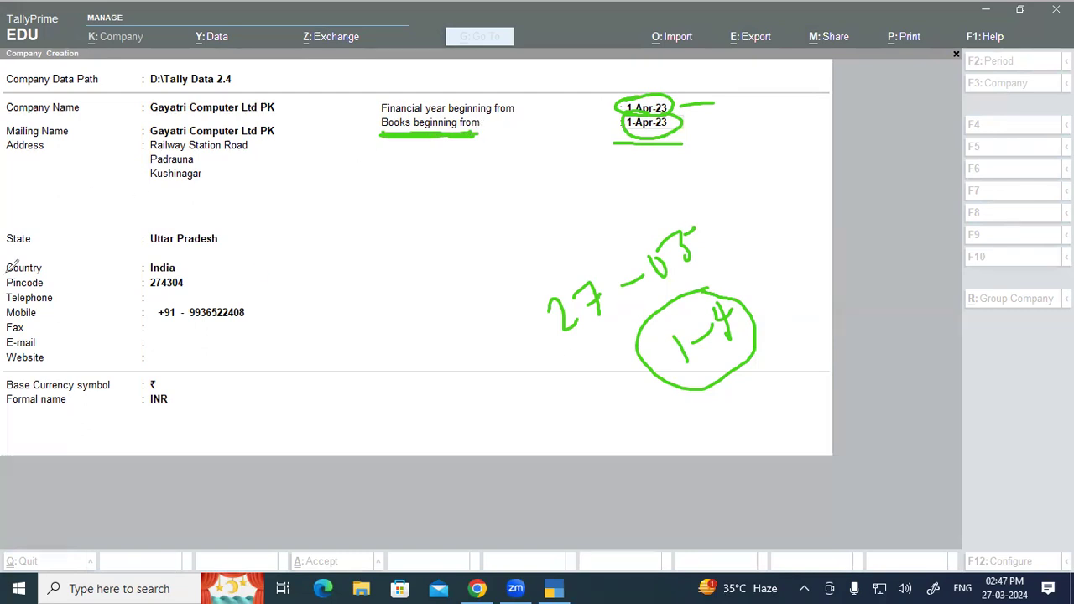
pyautogui.click(401, 127)
pyautogui.press('Return')
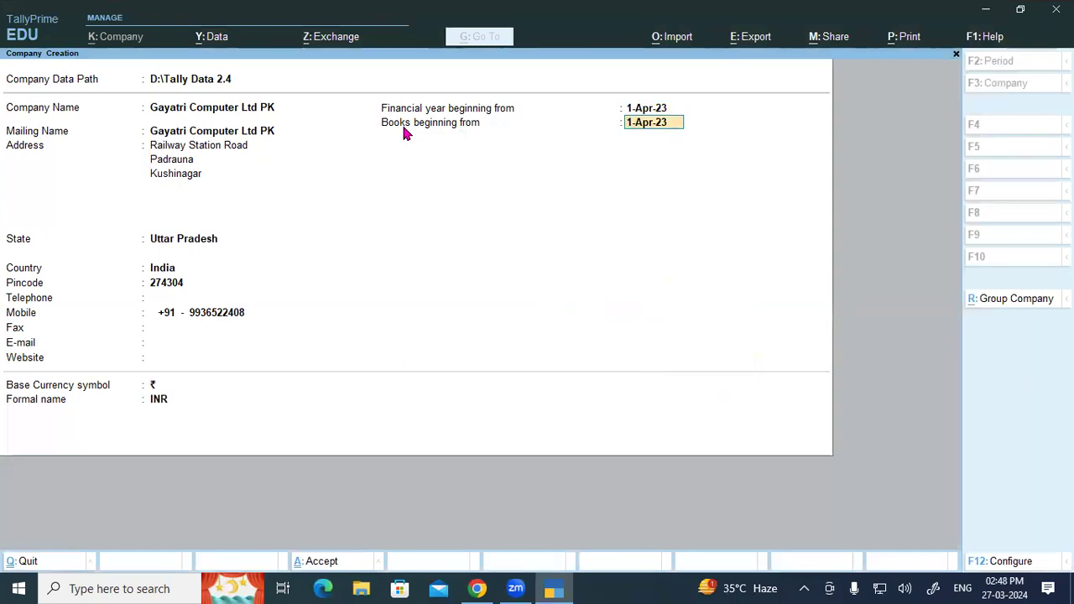
# Type 27-03-2023 as the books beginning date and write an Edu note.
pyautogui.write('27-03-2023')
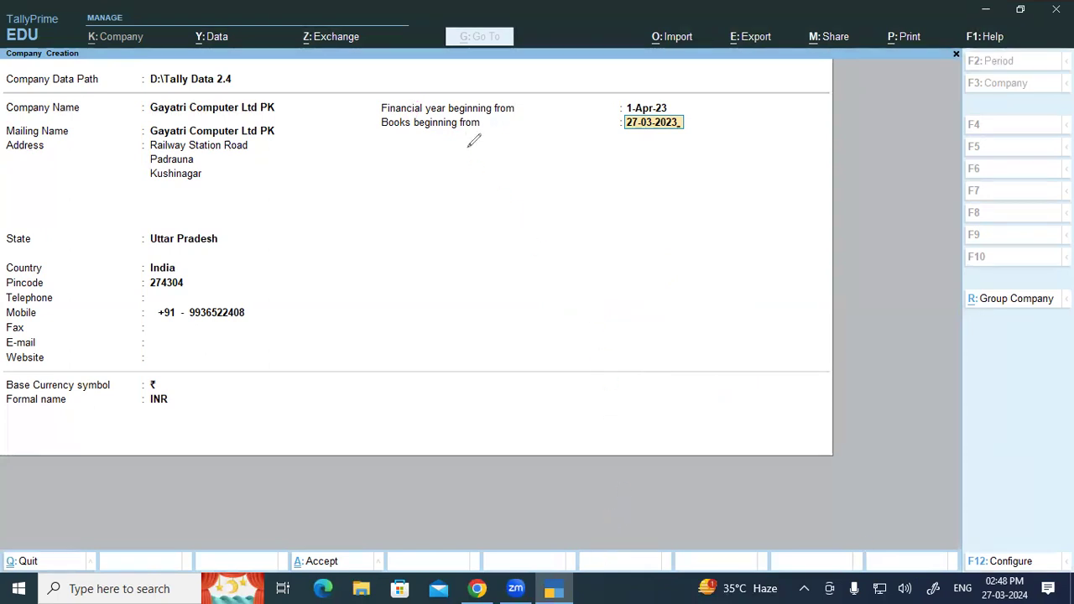
pyautogui.moveTo(468, 148); pyautogui.dragTo(525, 137)
pyautogui.moveTo(479, 174); pyautogui.dragTo(540, 148)
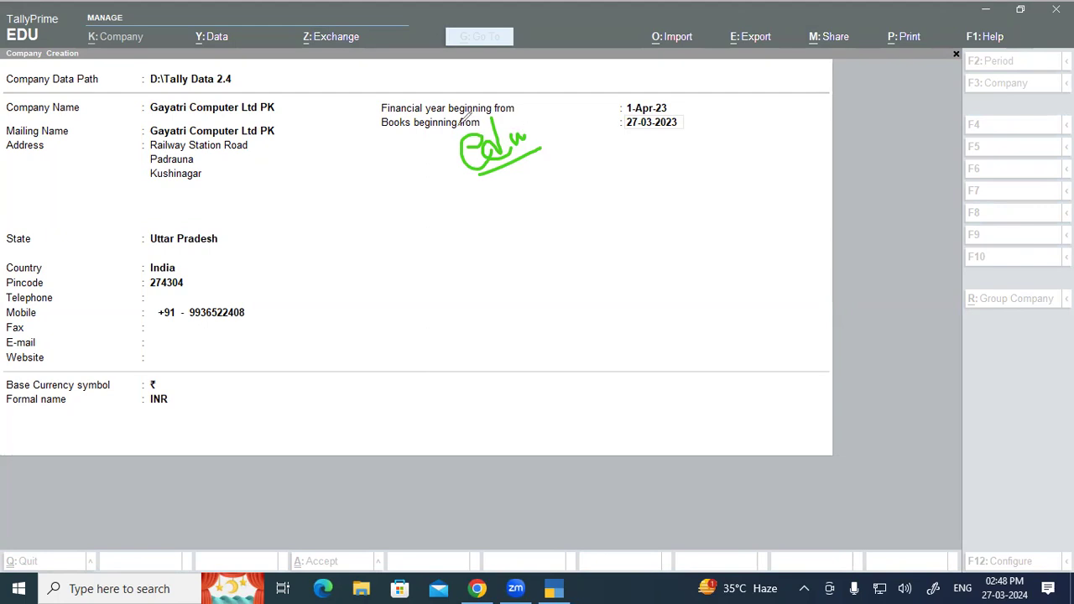
# Handwrite and circle a 1-51 note on the form, then clear the annotations.
pyautogui.moveTo(285, 198); pyautogui.dragTo(296, 237)
pyautogui.moveTo(307, 238); pyautogui.dragTo(314, 233)
pyautogui.moveTo(316, 220); pyautogui.dragTo(332, 215)
pyautogui.moveTo(364, 171)
pyautogui.mouseDown()
pyautogui.moveTo(367, 203)
pyautogui.moveTo(362, 173)
pyautogui.moveTo(386, 155)
pyautogui.mouseUp()
pyautogui.moveTo(389, 155); pyautogui.dragTo(398, 184)
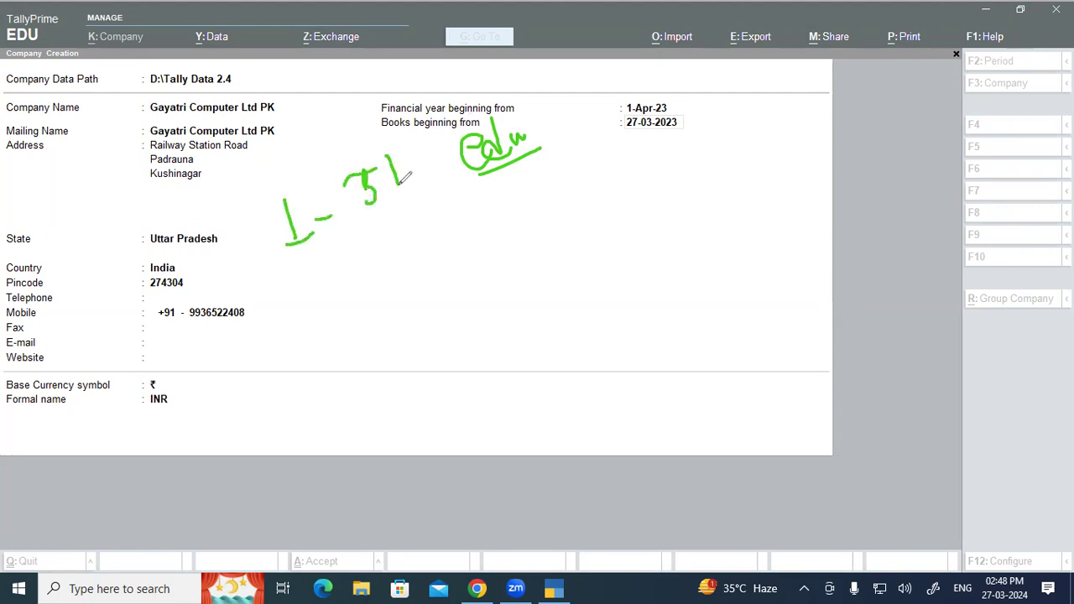
pyautogui.moveTo(319, 272)
pyautogui.mouseDown()
pyautogui.moveTo(394, 107)
pyautogui.moveTo(338, 261)
pyautogui.mouseUp()
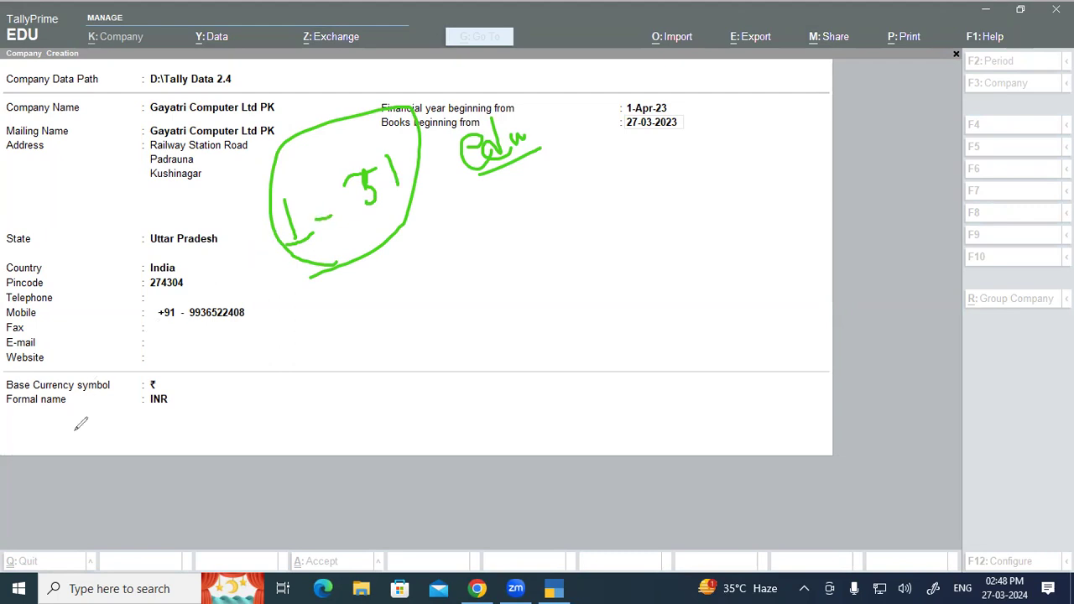
pyautogui.click(56, 530)
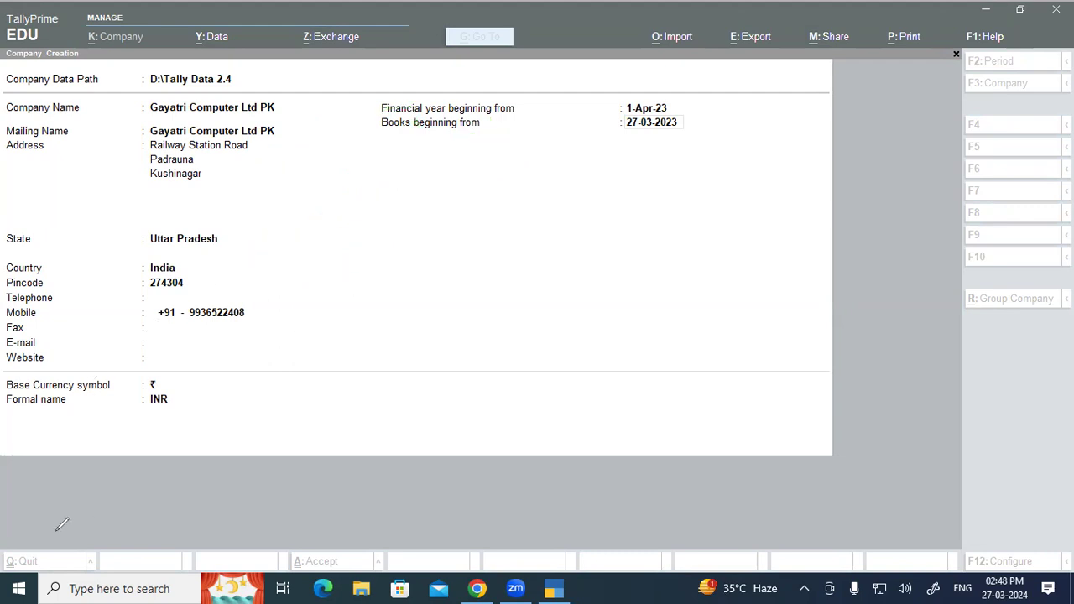
pyautogui.click(741, 137)
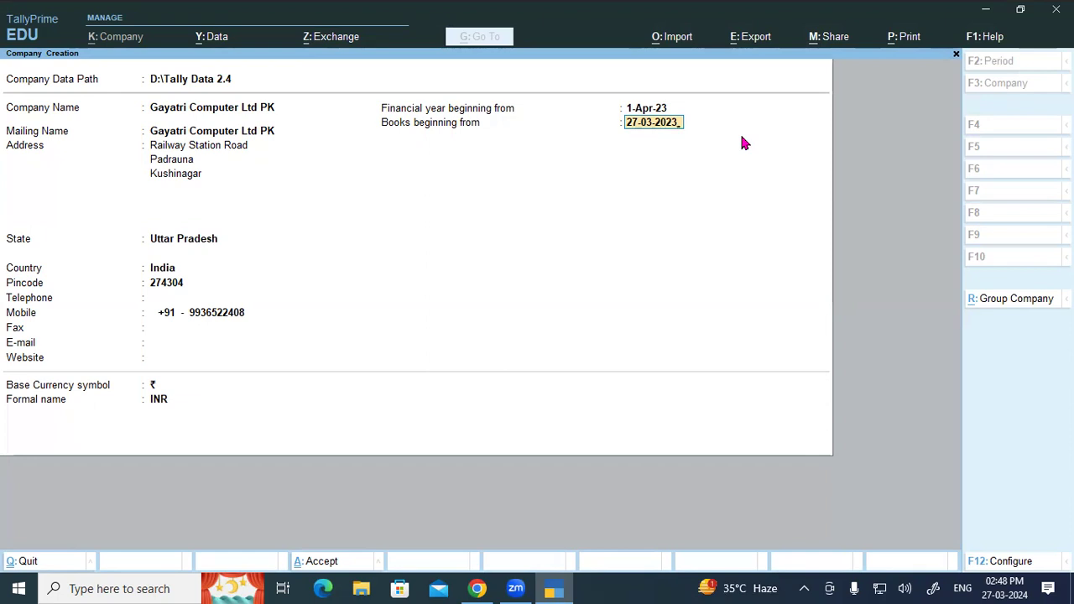
# Replace the books beginning date with 01-04-2022.
pyautogui.press('BackSpace')
pyautogui.press('BackSpace')
pyautogui.press('BackSpace')
pyautogui.press('BackSpace')
pyautogui.press('BackSpace')
pyautogui.press('BackSpace')
pyautogui.press('BackSpace')
pyautogui.press('BackSpace')
pyautogui.press('BackSpace')
pyautogui.press('BackSpace')
pyautogui.write('01-04-22')
pyautogui.press('Return')
pyautogui.write('01042022')
pyautogui.press('BackSpace')
# Commit books beginning 1-Apr-23 and keep currency ₹ / INR until the Accept? prompt.
pyautogui.write('3')
pyautogui.press('Return')
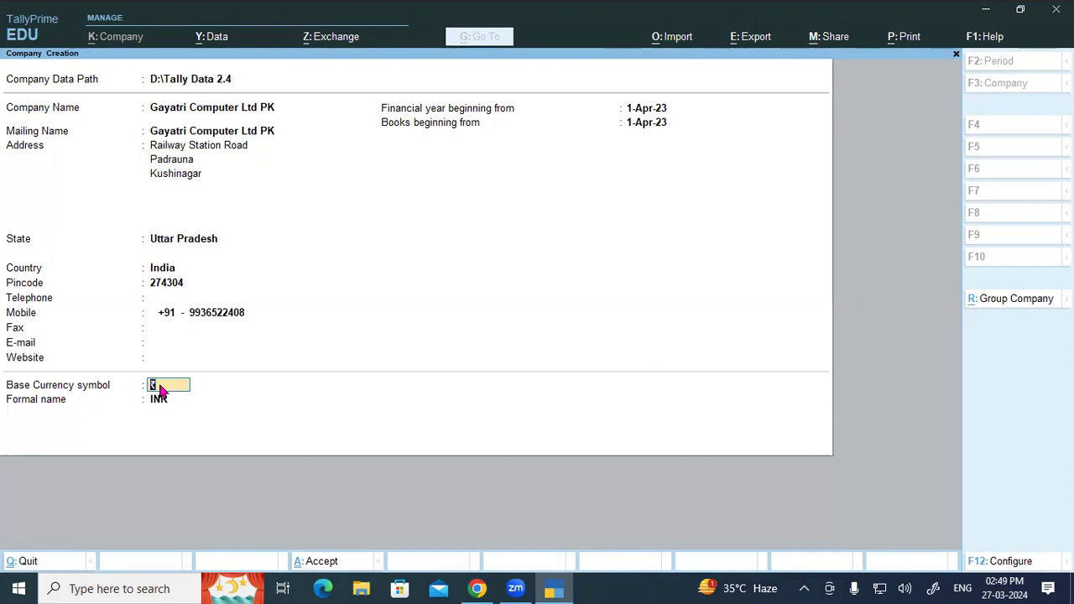
pyautogui.press('Return')
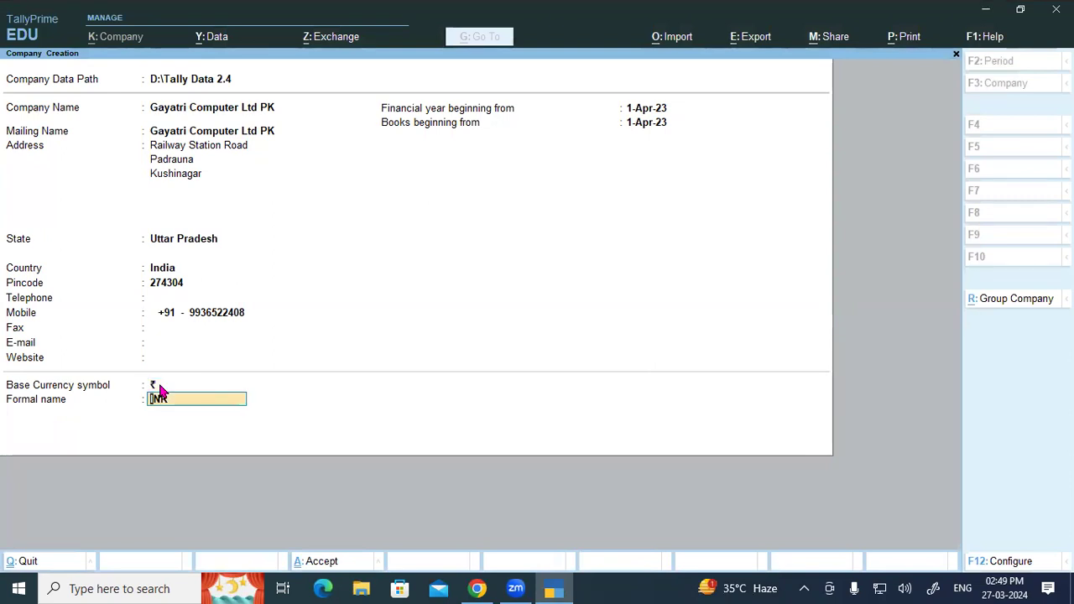
pyautogui.press('Return')
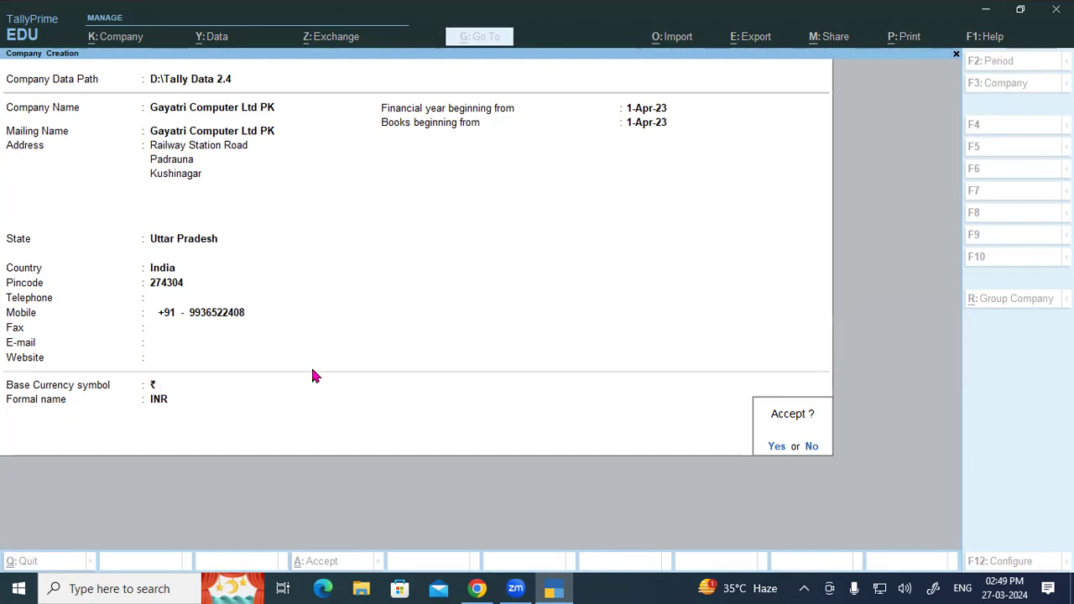
# Confirm saving Gayatri Computer Ltd PK and accept its default features.
pyautogui.click(774, 444)
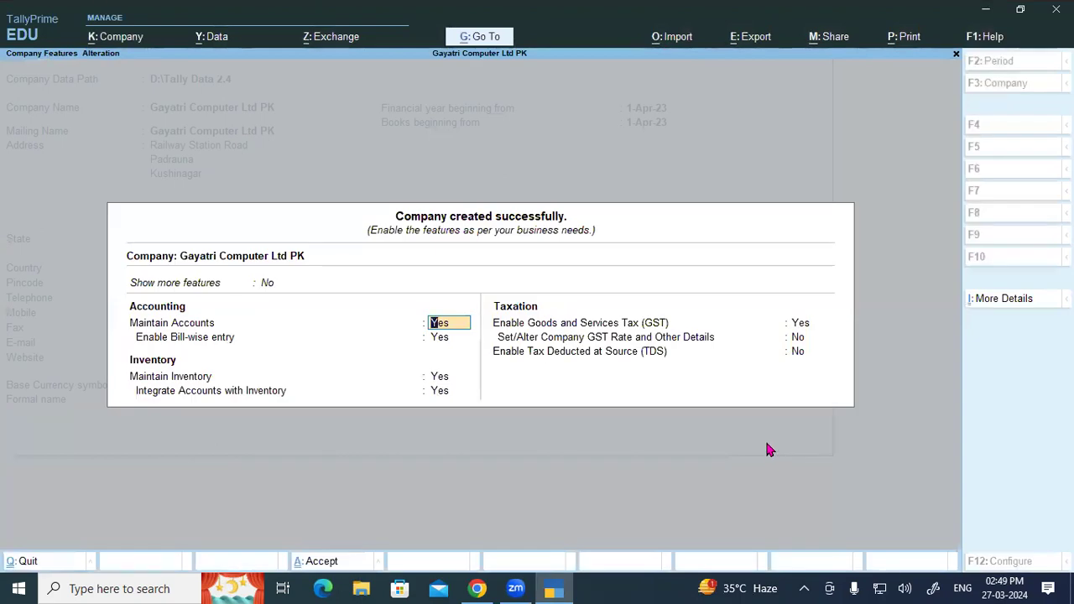
pyautogui.hotkey('ctrl', 'a')
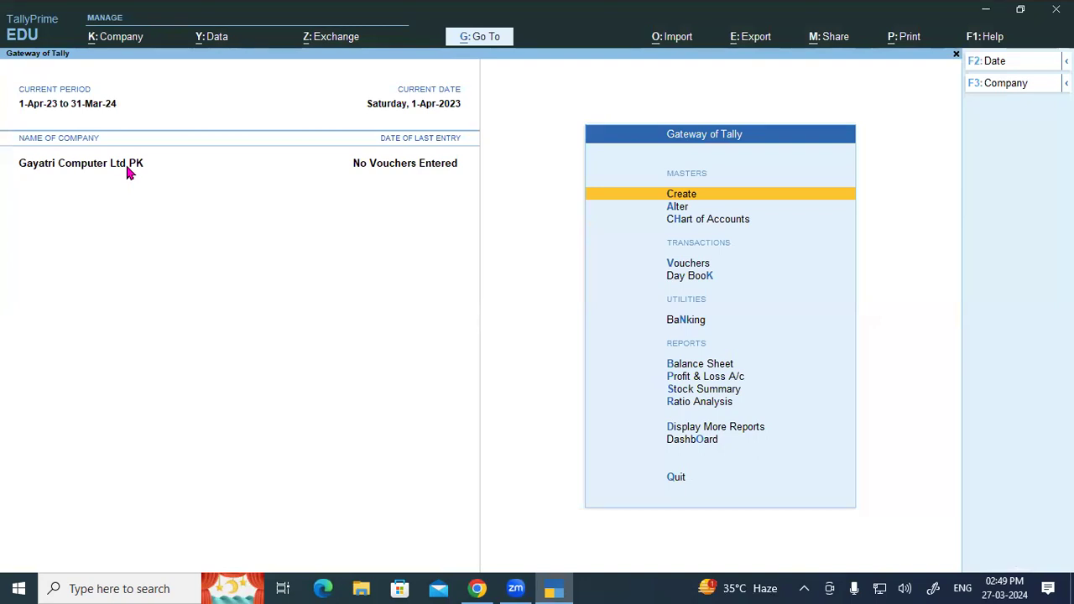
# Choose Company > Alter to edit Gayatri Computer Ltd PK.
pyautogui.click(108, 39)
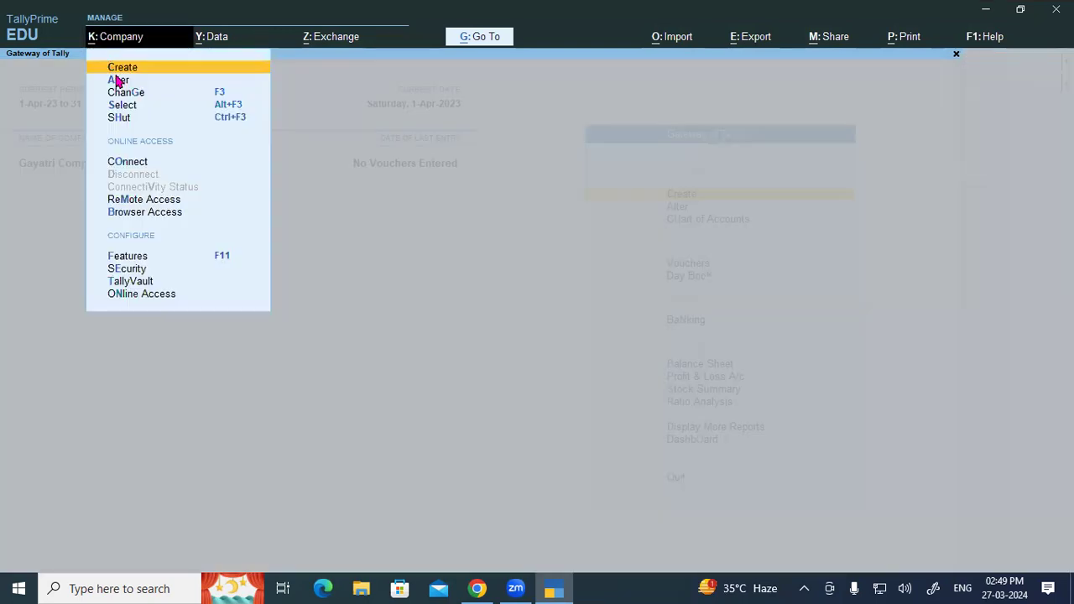
pyautogui.click(118, 79)
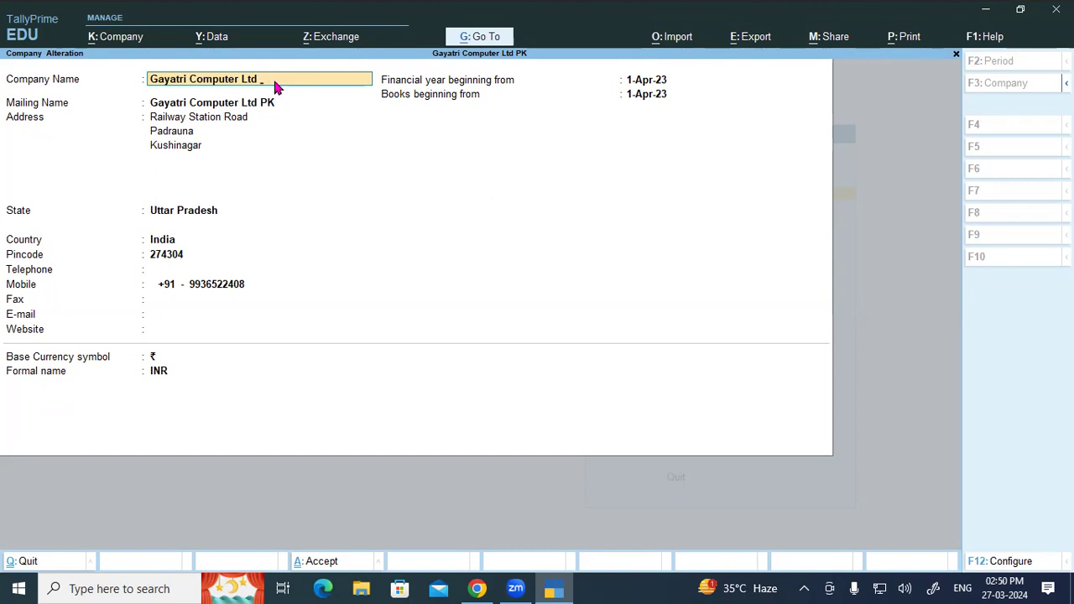
# Save the renamed company as 'Gayatri Computer Ltd' and glance at the company options.
pyautogui.press('Return')
pyautogui.hotkey('ctrl', 'a')
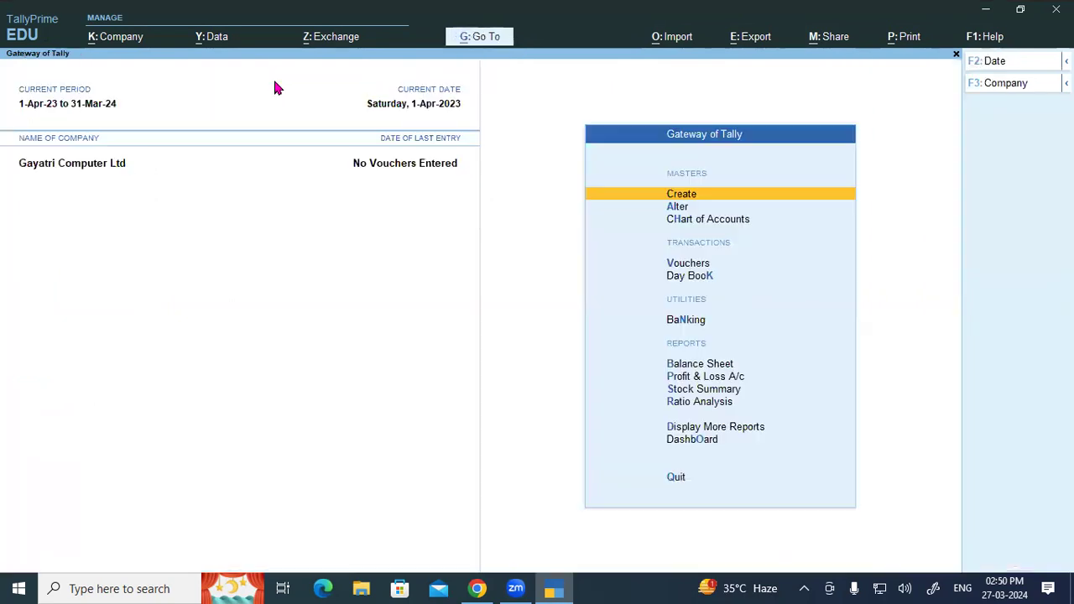
pyautogui.click(103, 47)
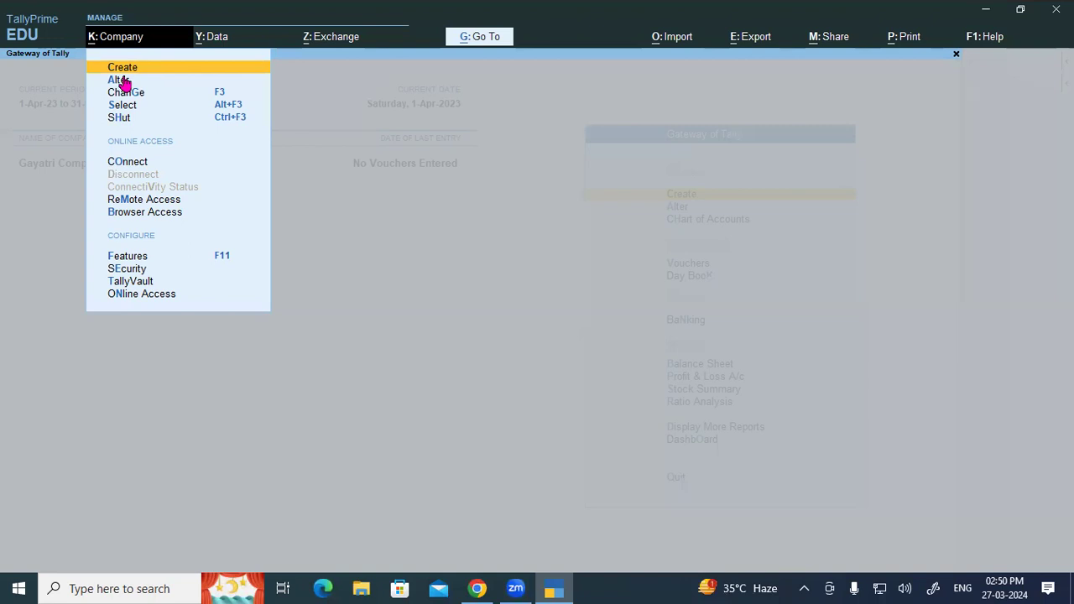
pyautogui.click(295, 223)
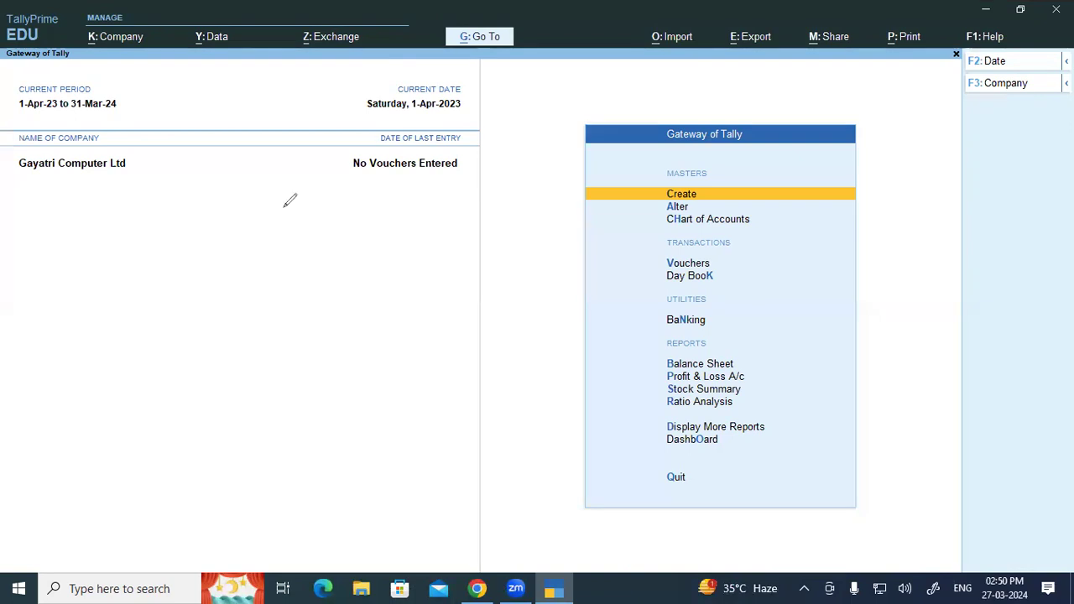
# Write and underline an 'educum' on-screen note, clear it, and return to Gateway of Tally.
pyautogui.moveTo(238, 228); pyautogui.dragTo(362, 194)
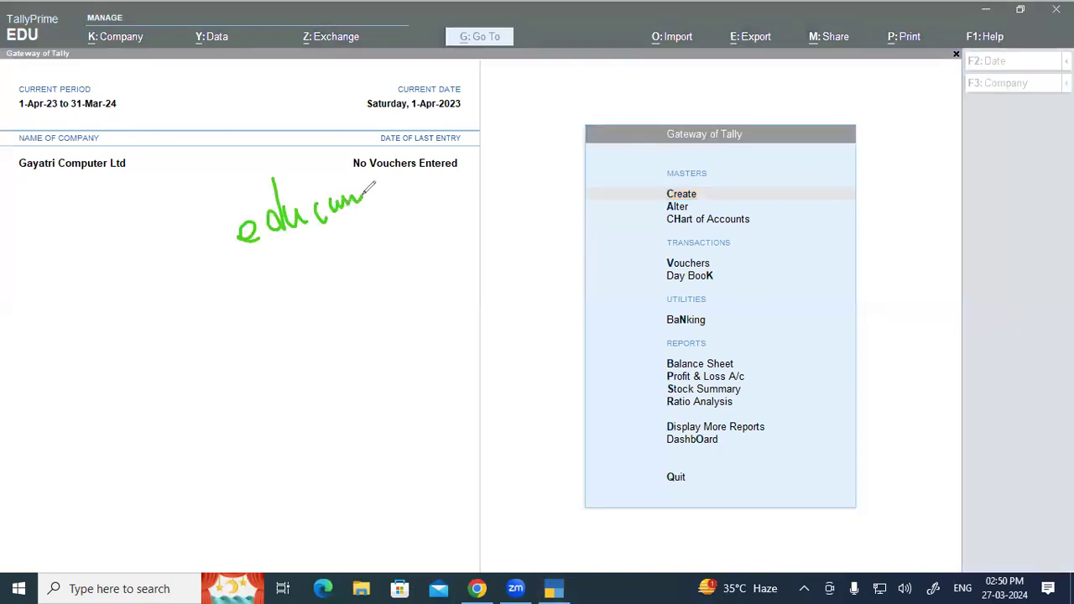
pyautogui.moveTo(254, 273); pyautogui.dragTo(369, 228)
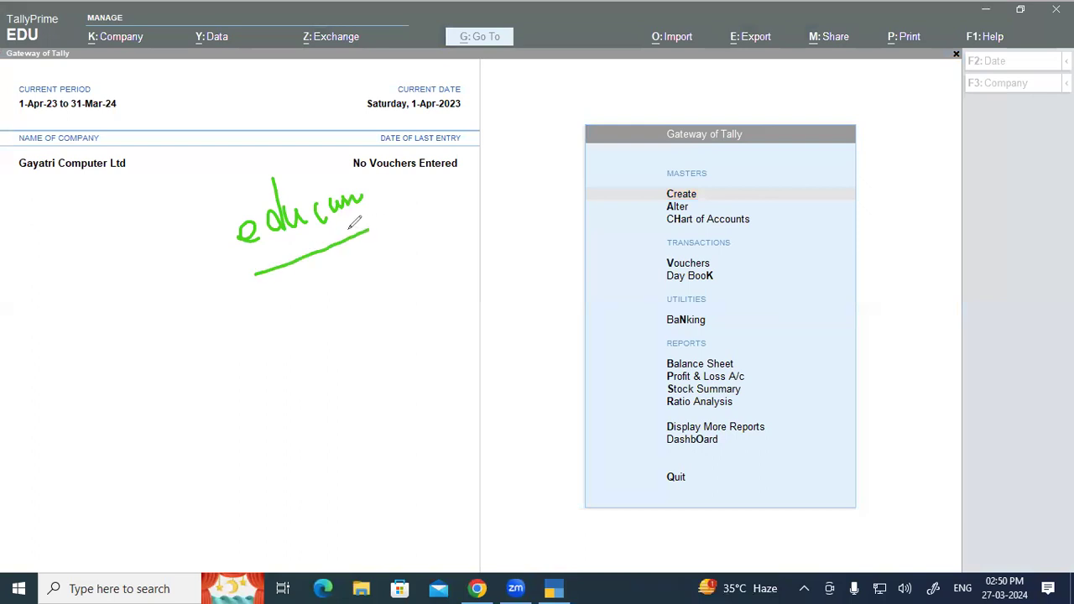
pyautogui.click(58, 488)
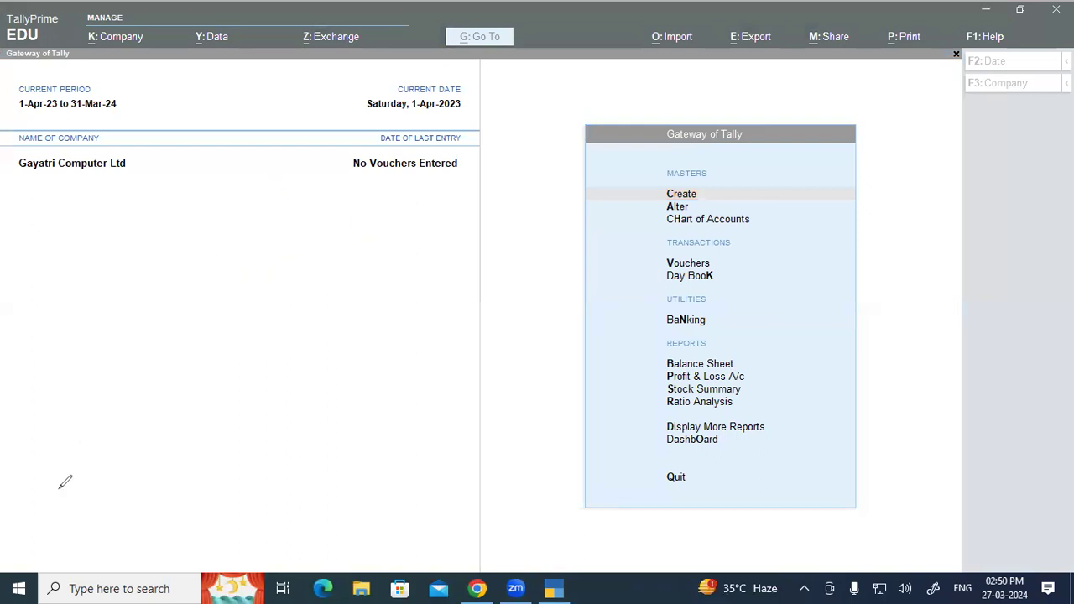
pyautogui.click(92, 201)
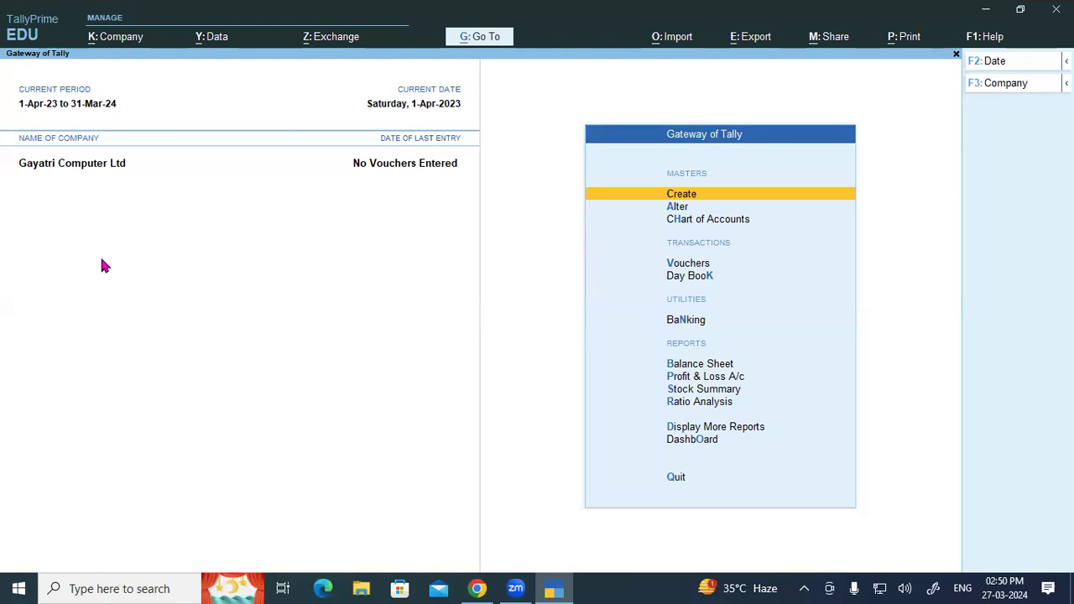
# Begin a new company, browse the D: folders for its data path, then abandon it and reopen company options.
pyautogui.click(120, 40)
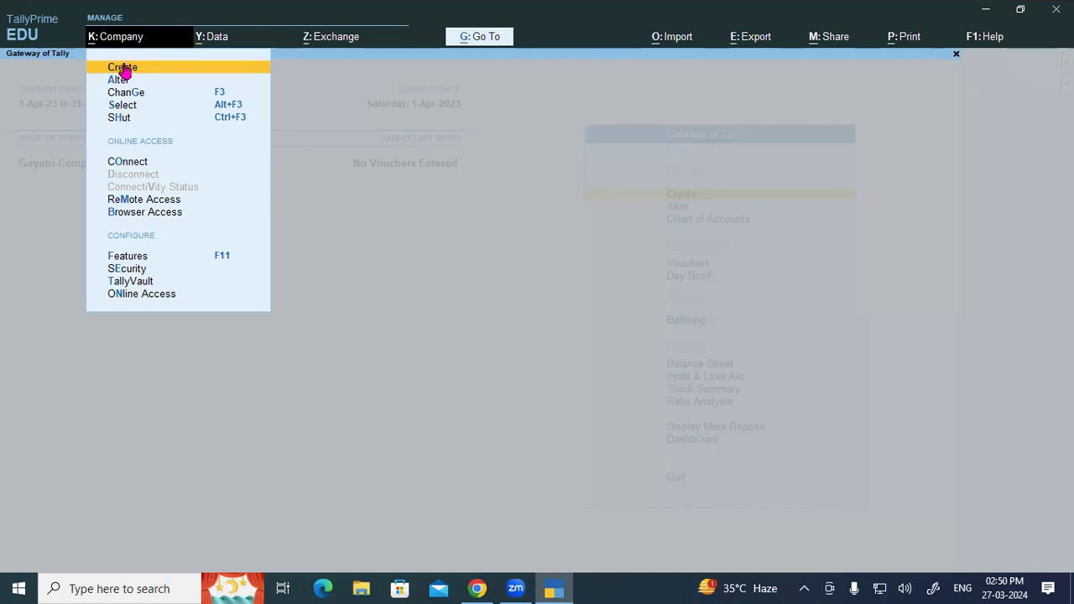
pyautogui.click(124, 65)
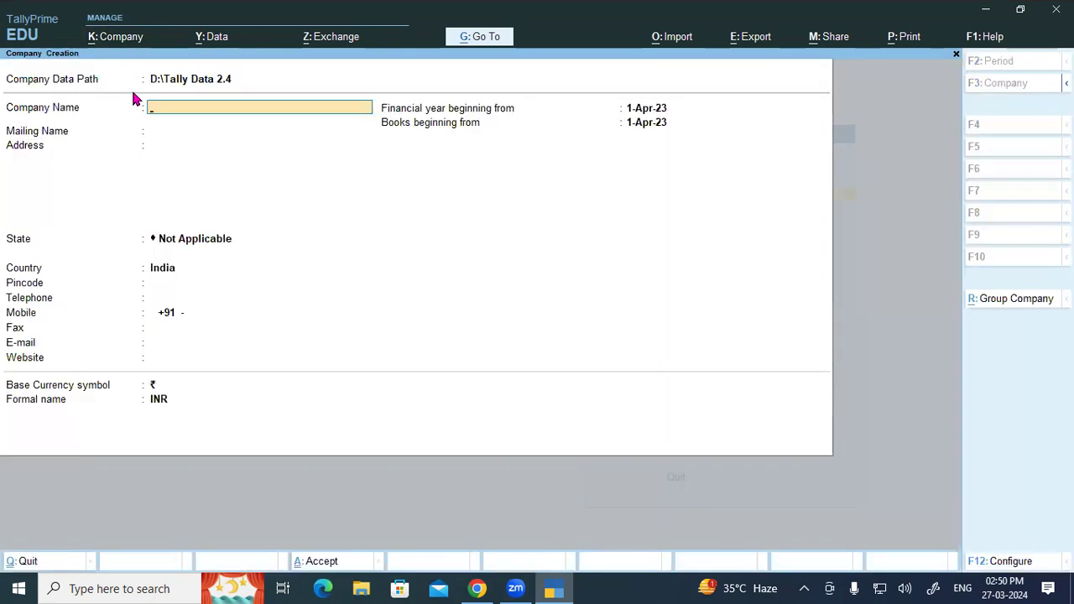
pyautogui.click(191, 84)
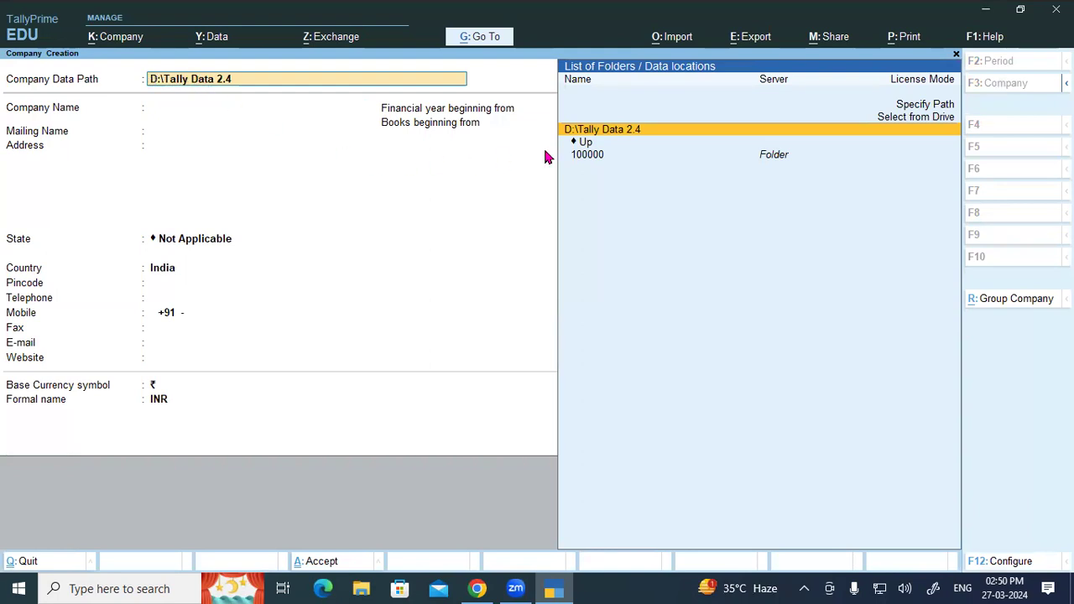
pyautogui.click(585, 145)
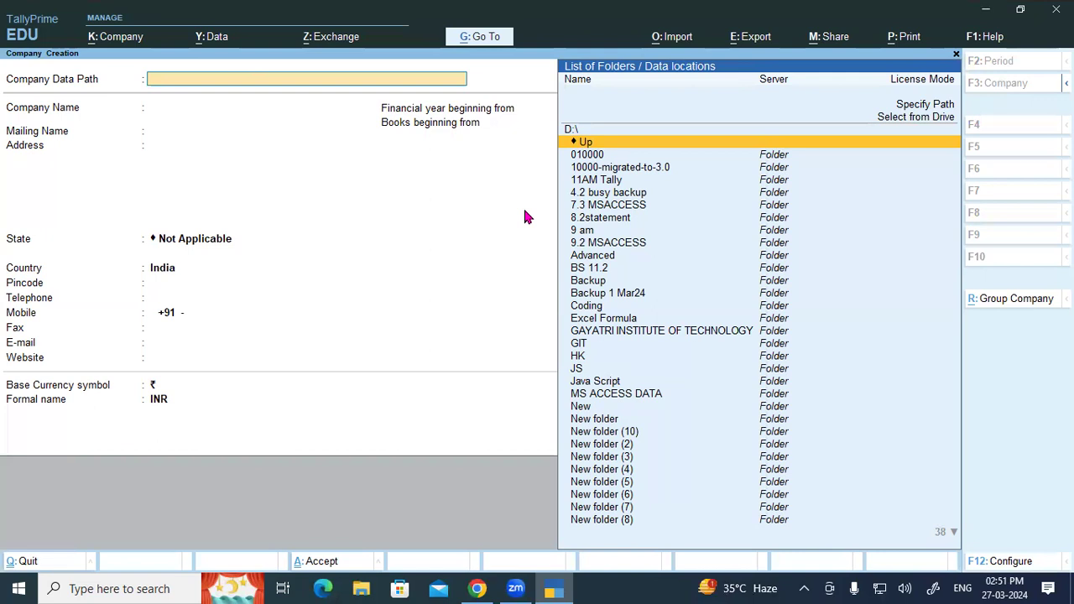
pyautogui.press('Down')
pyautogui.press('Down')
pyautogui.press('Down')
pyautogui.press('Down')
pyautogui.press('Down')
pyautogui.press('Down')
pyautogui.press('Down')
pyautogui.press('Down')
pyautogui.press('Down')
pyautogui.press('Down')
pyautogui.press('Down')
pyautogui.press('Down')
pyautogui.press('Down')
pyautogui.press('Down')
pyautogui.press('Down')
pyautogui.press('Down')
pyautogui.press('Down')
pyautogui.press('Down')
pyautogui.press('Down')
pyautogui.press('Down')
pyautogui.press('Down')
pyautogui.press('Down')
pyautogui.press('Down')
pyautogui.press('Down')
pyautogui.press('Down')
pyautogui.press('Down')
pyautogui.press('Down')
pyautogui.press('Down')
pyautogui.press('Down')
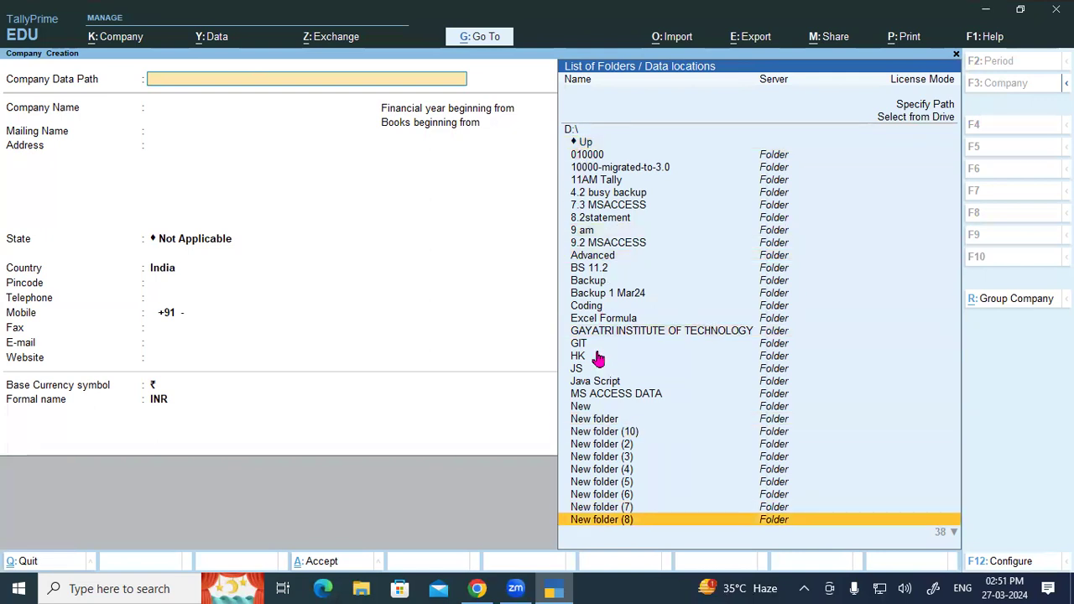
pyautogui.press('Down')
pyautogui.press('Escape')
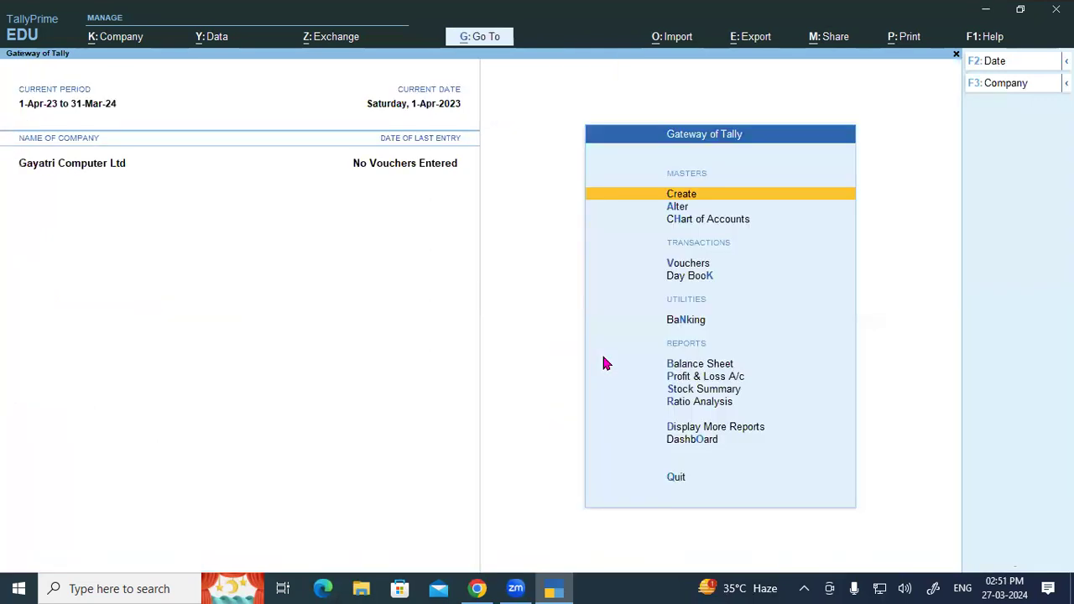
pyautogui.hotkey('alt', 'k')
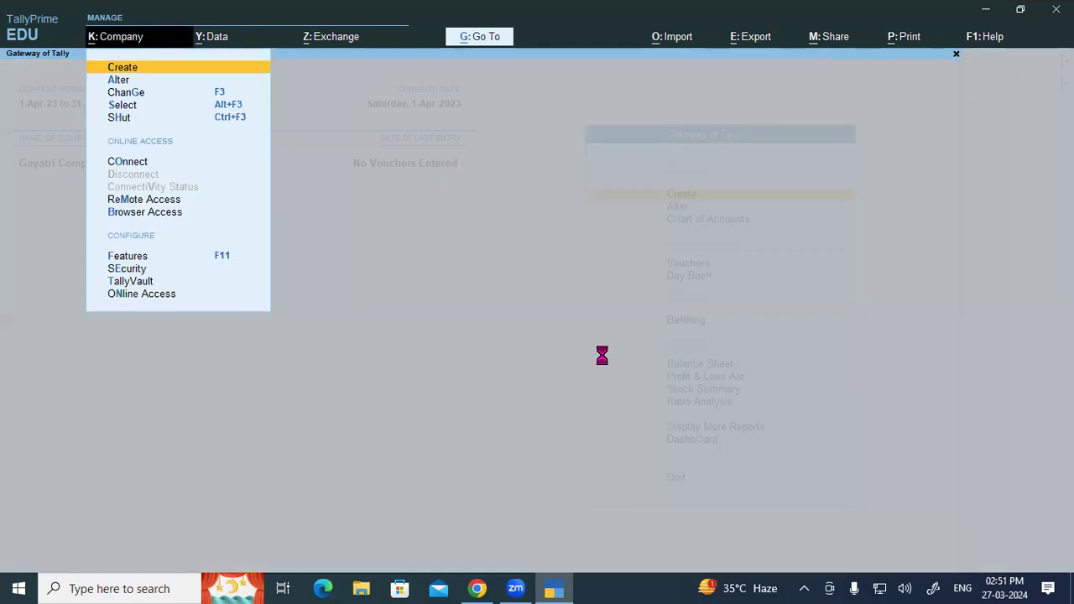
# Start a new company named 'Gayatri Computer Ltd 1' using the pasted name plus '1'.
pyautogui.press('Return')
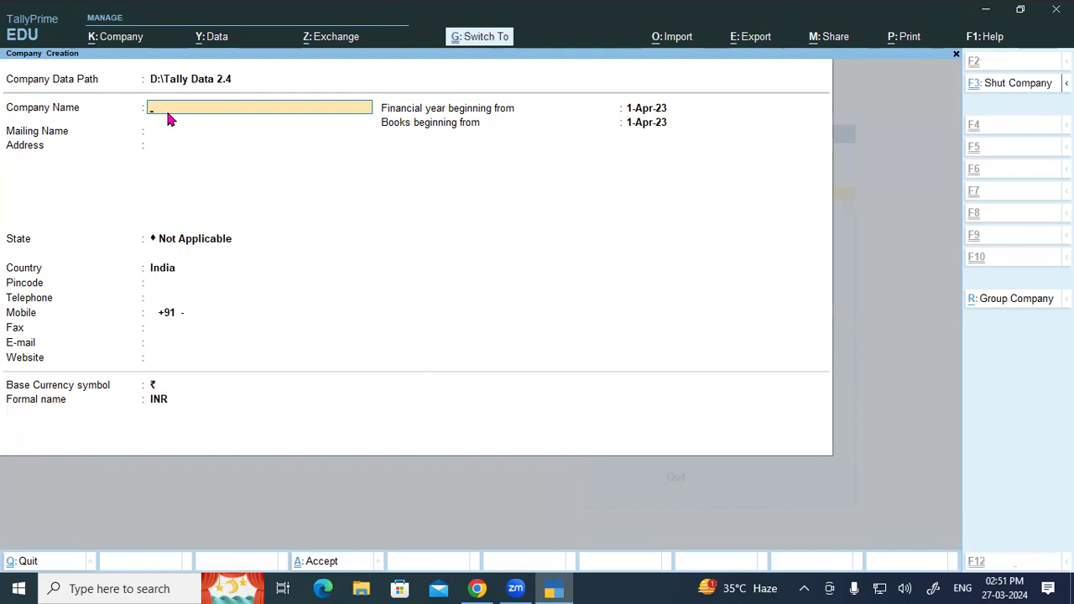
pyautogui.hotkey('ctrl', 'alt', 'v')
pyautogui.write('1')
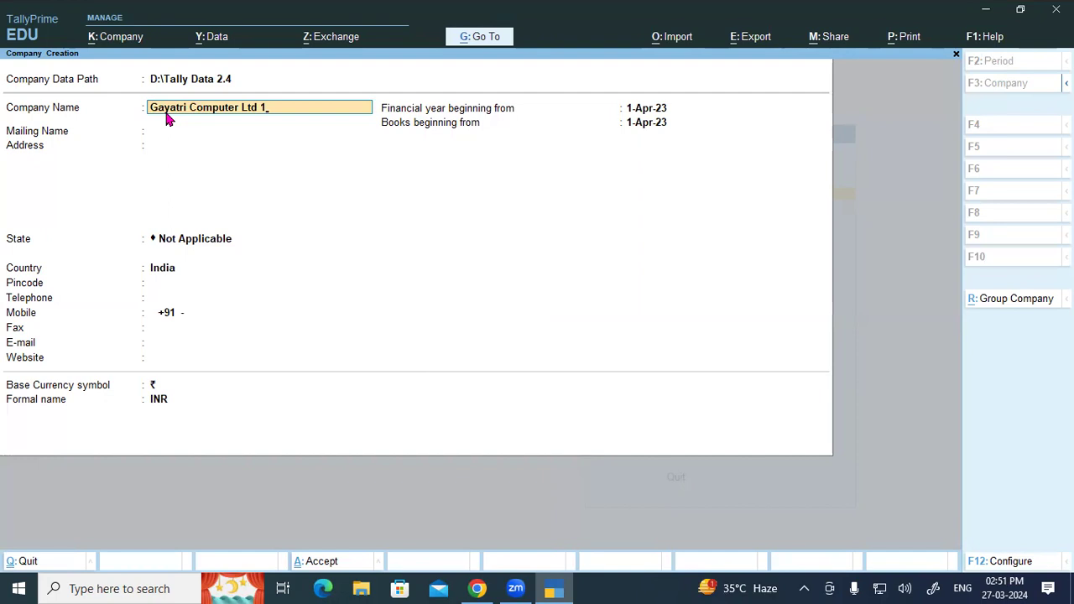
pyautogui.press('Return')
pyautogui.press('Return')
pyautogui.press('Return')
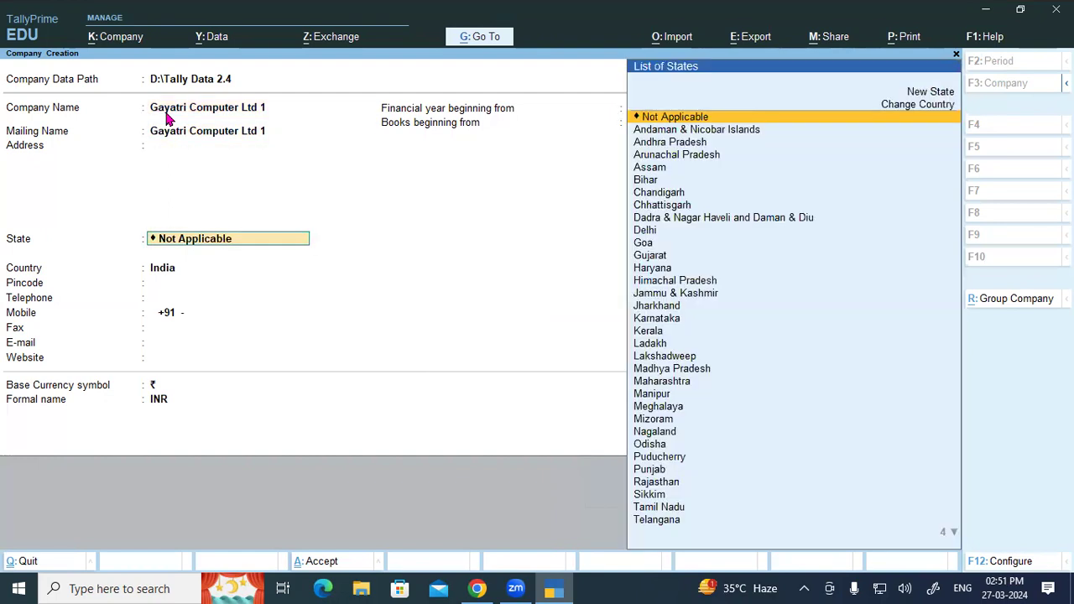
# Keep the default state, country, contact details and financial year start, then answer the Accept prompt.
pyautogui.press('Return')
pyautogui.press('Return')
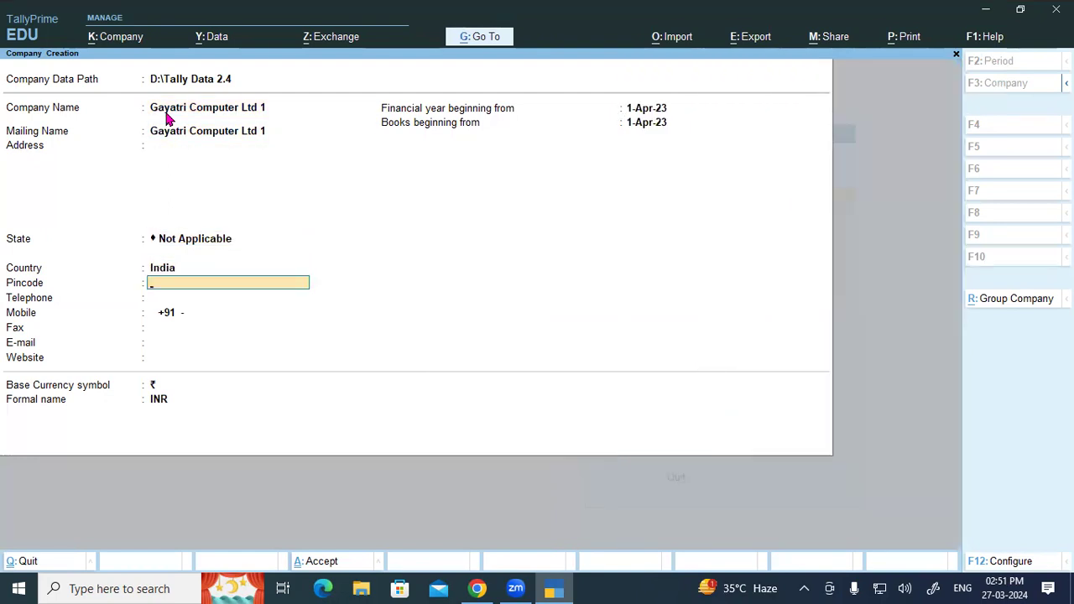
pyautogui.press('Return')
pyautogui.press('Return')
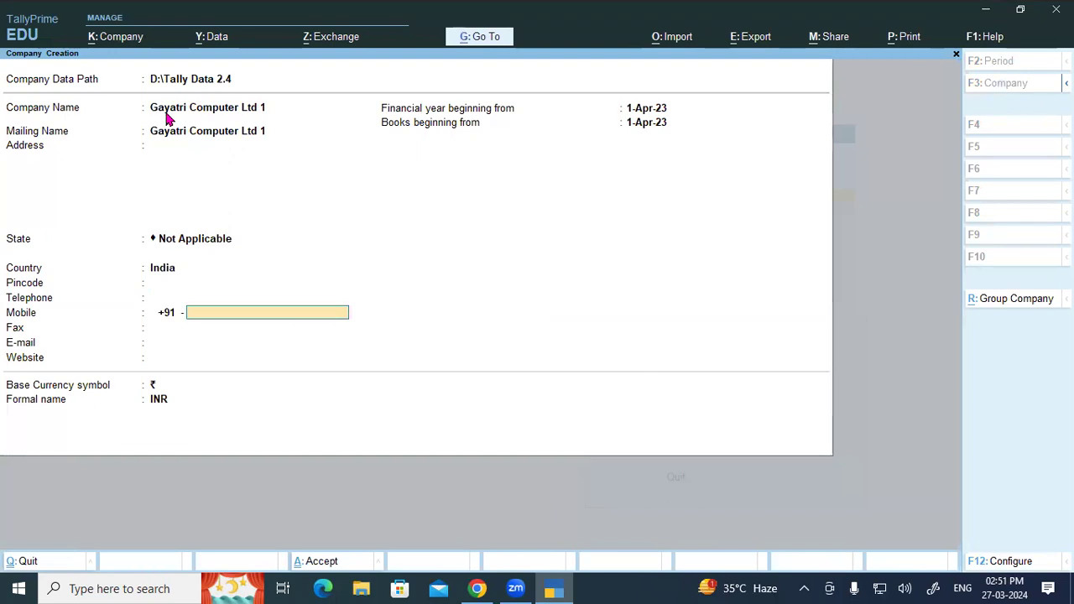
pyautogui.press('Return')
pyautogui.press('Return')
pyautogui.press('Return')
pyautogui.press('Return')
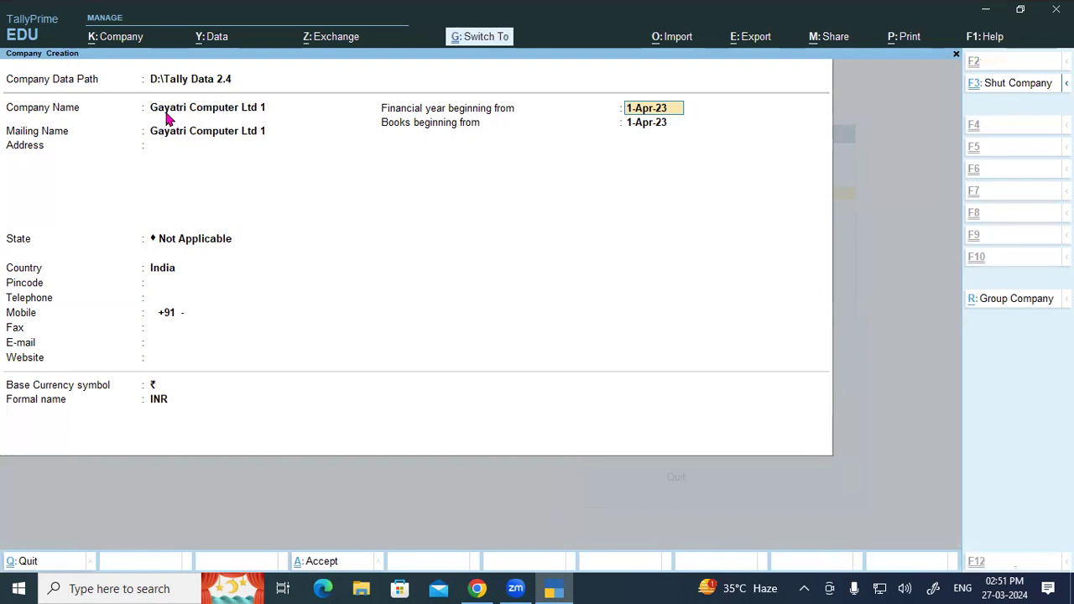
pyautogui.press('Return')
pyautogui.press('Return')
pyautogui.press('Return')
pyautogui.press('Return')
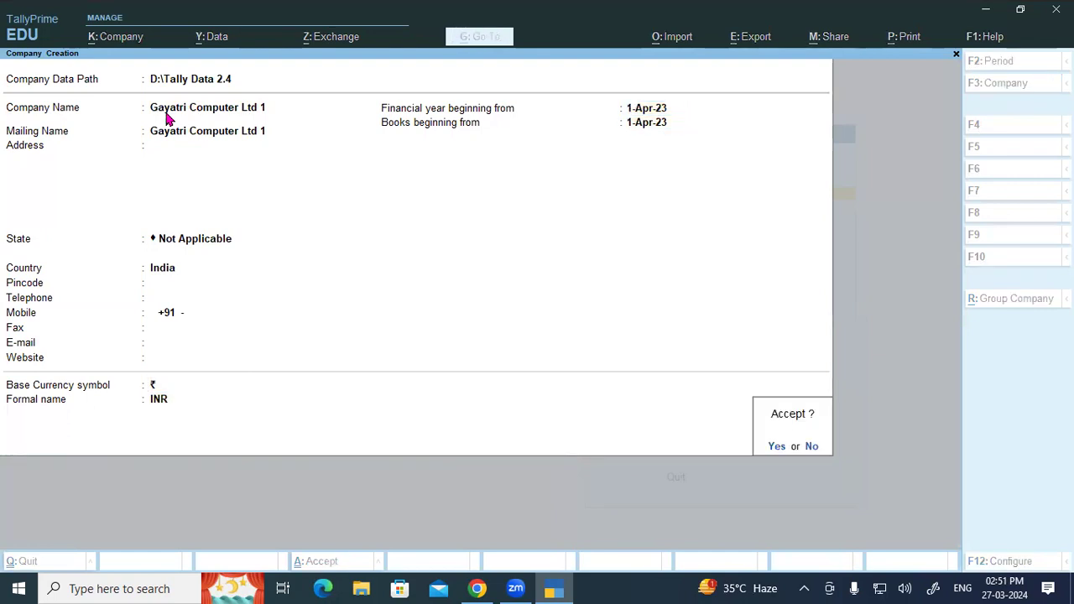
pyautogui.press('Return')
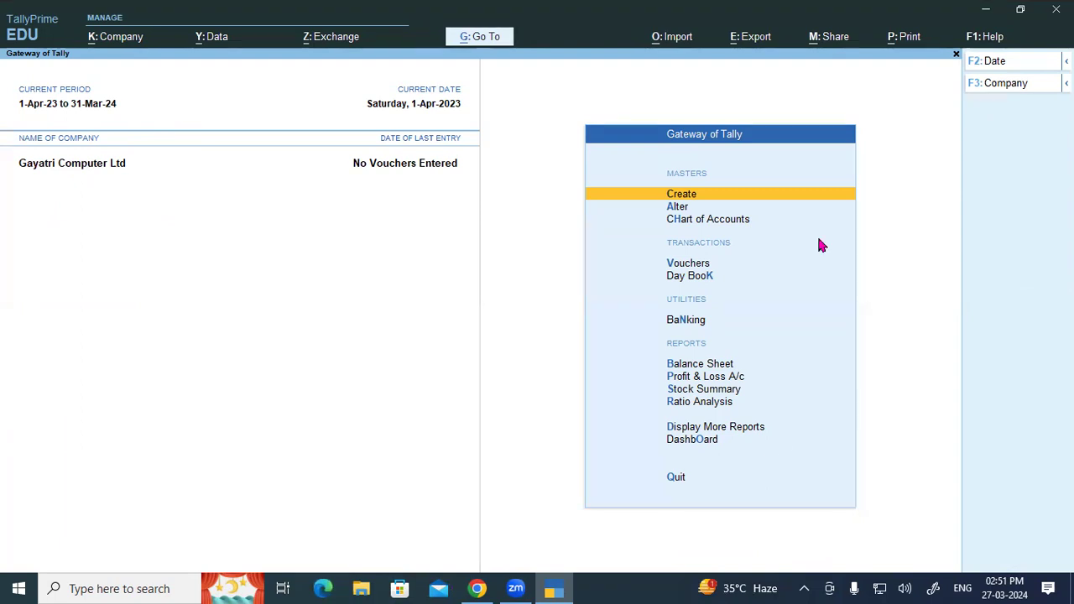
pyautogui.moveTo(109, 125)
pyautogui.mouseDown()
pyautogui.moveTo(13, 126)
pyautogui.moveTo(48, 147)
pyautogui.moveTo(12, 160)
pyautogui.moveTo(137, 185)
pyautogui.moveTo(71, 144)
pyautogui.mouseUp()
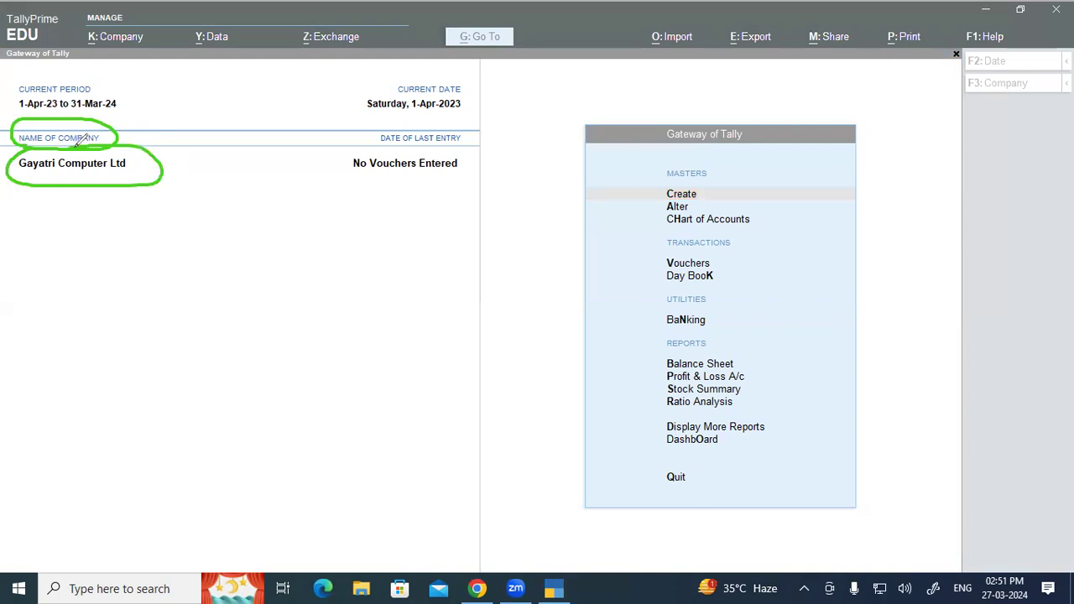
pyautogui.moveTo(52, 75)
pyautogui.mouseDown()
pyautogui.moveTo(31, 76)
pyautogui.moveTo(9, 102)
pyautogui.moveTo(116, 109)
pyautogui.moveTo(52, 72)
pyautogui.mouseUp()
pyautogui.moveTo(403, 76)
pyautogui.mouseDown()
pyautogui.moveTo(348, 103)
pyautogui.moveTo(495, 94)
pyautogui.moveTo(396, 75)
pyautogui.mouseUp()
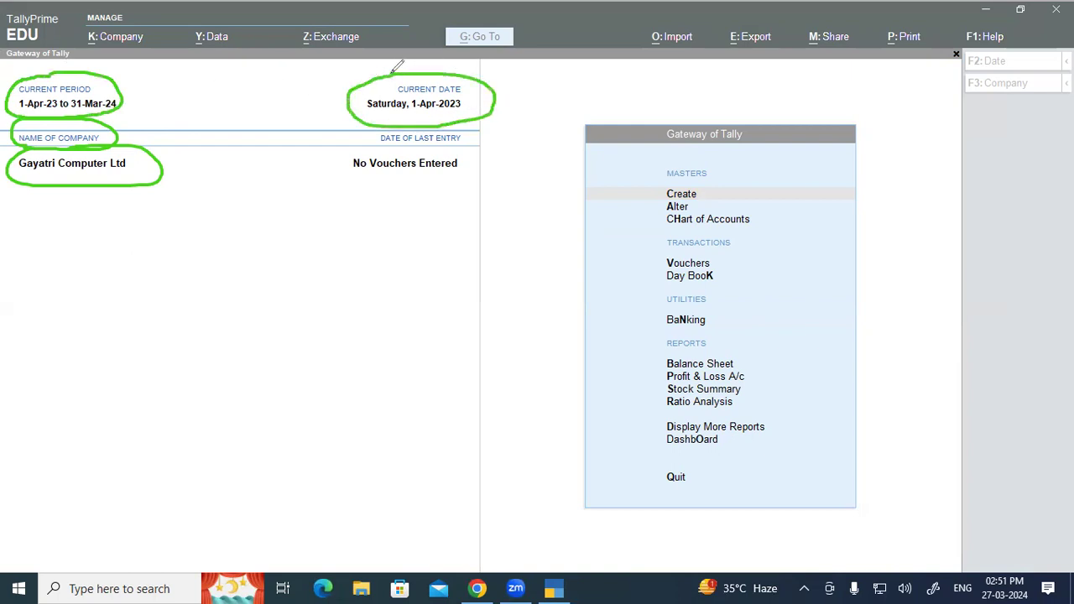
pyautogui.moveTo(174, 52)
pyautogui.mouseDown()
pyautogui.moveTo(122, 70)
pyautogui.moveTo(150, 67)
pyautogui.mouseUp()
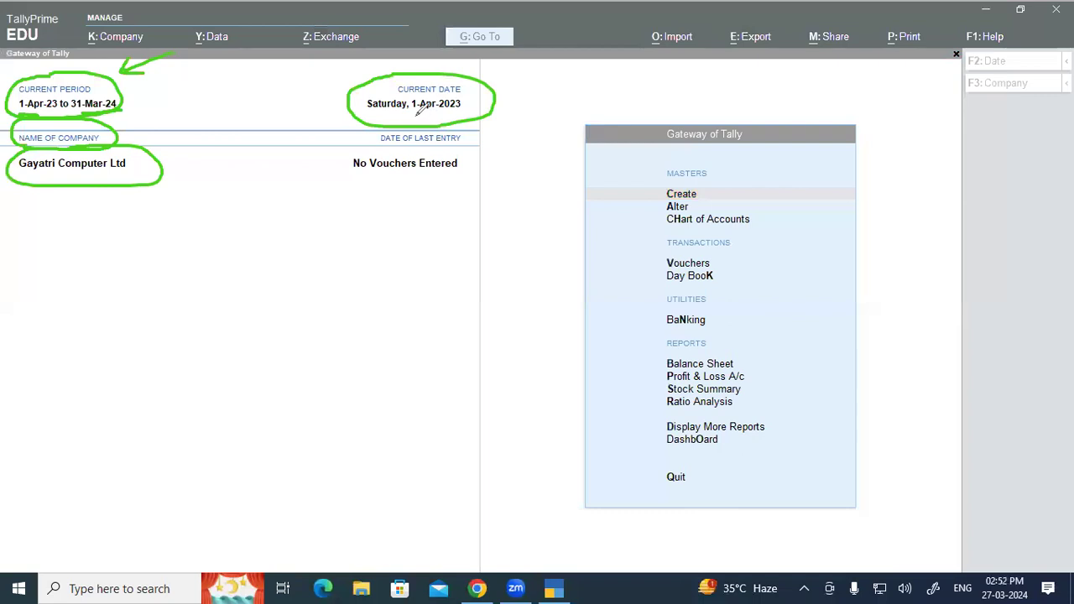
pyautogui.moveTo(412, 115)
pyautogui.mouseDown()
pyautogui.moveTo(470, 116)
pyautogui.moveTo(406, 115)
pyautogui.mouseUp()
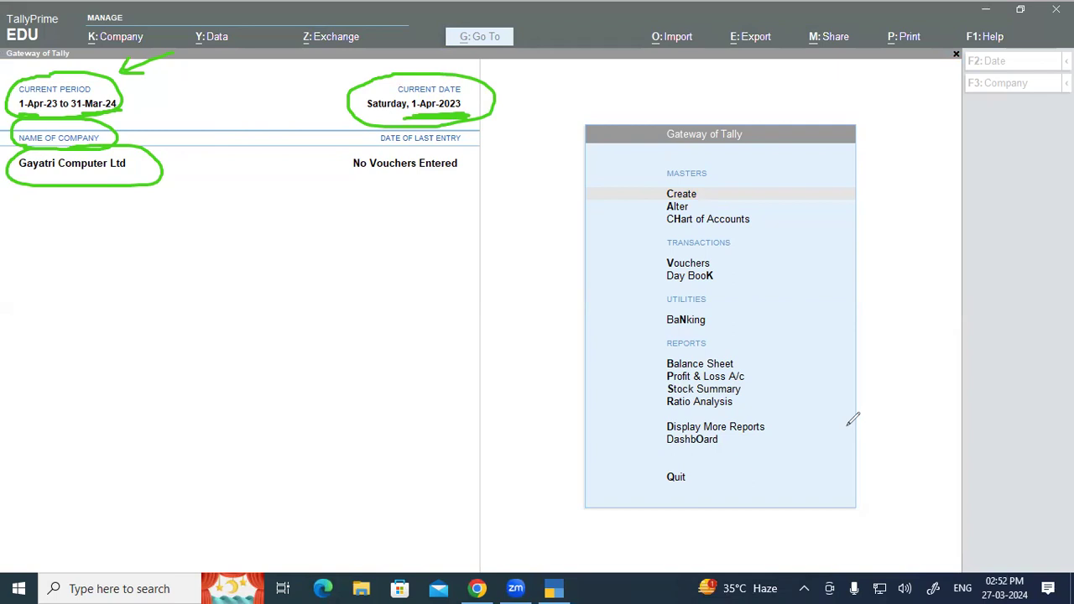
pyautogui.press('Escape')
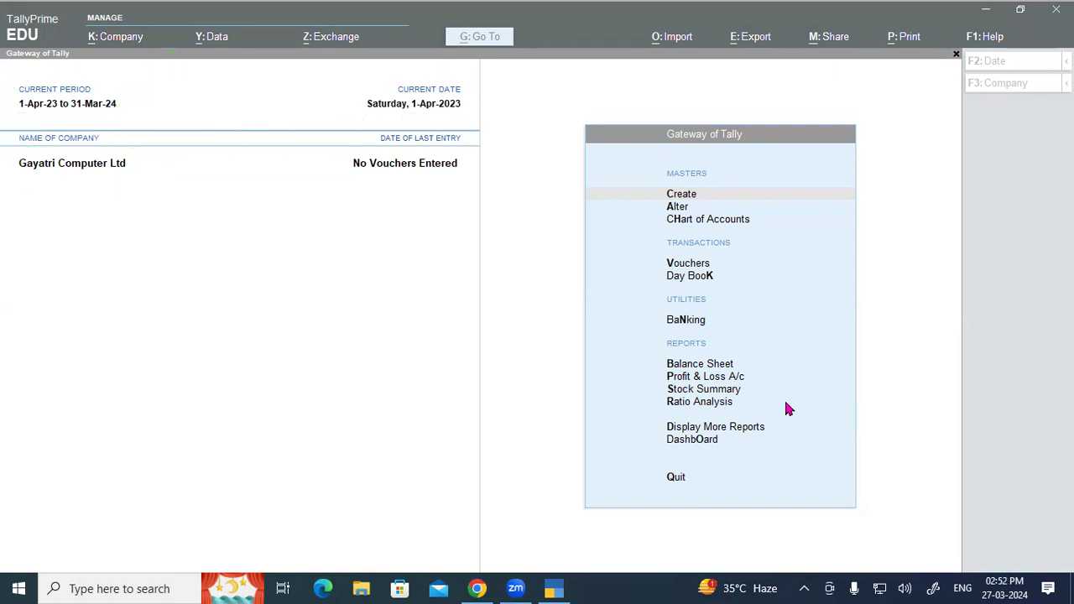
pyautogui.click(392, 359)
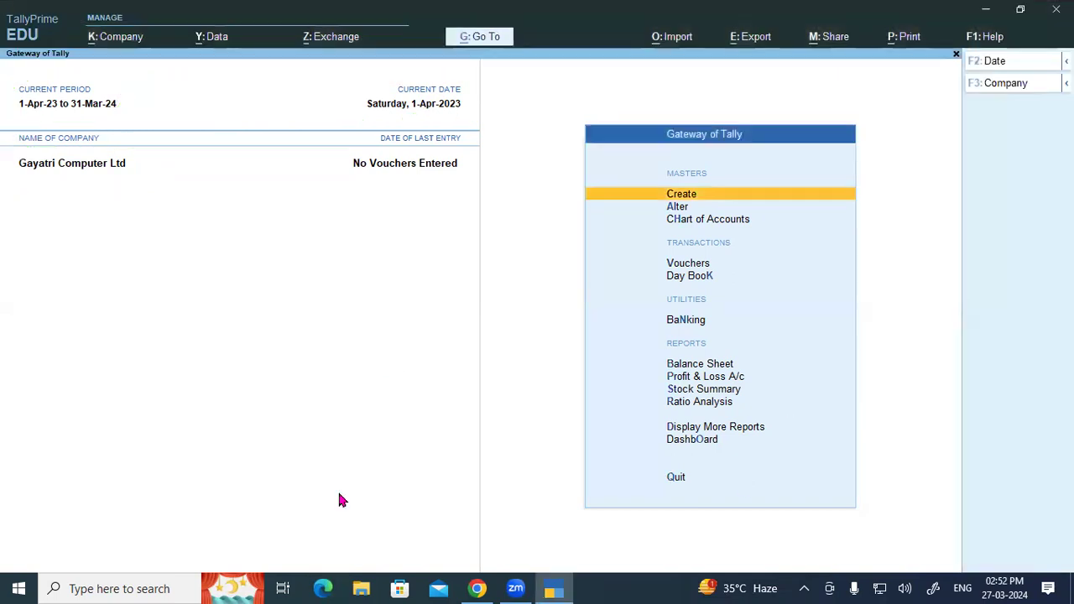
# In the Chrome tutorial PDF, highlight the Company Name, Financial Year Begin From and Books Beginning headings.
pyautogui.click(477, 588)
pyautogui.scroll(-2, 373, 401)
pyautogui.moveTo(141, 251); pyautogui.dragTo(463, 250)
pyautogui.moveTo(161, 278); pyautogui.dragTo(372, 279)
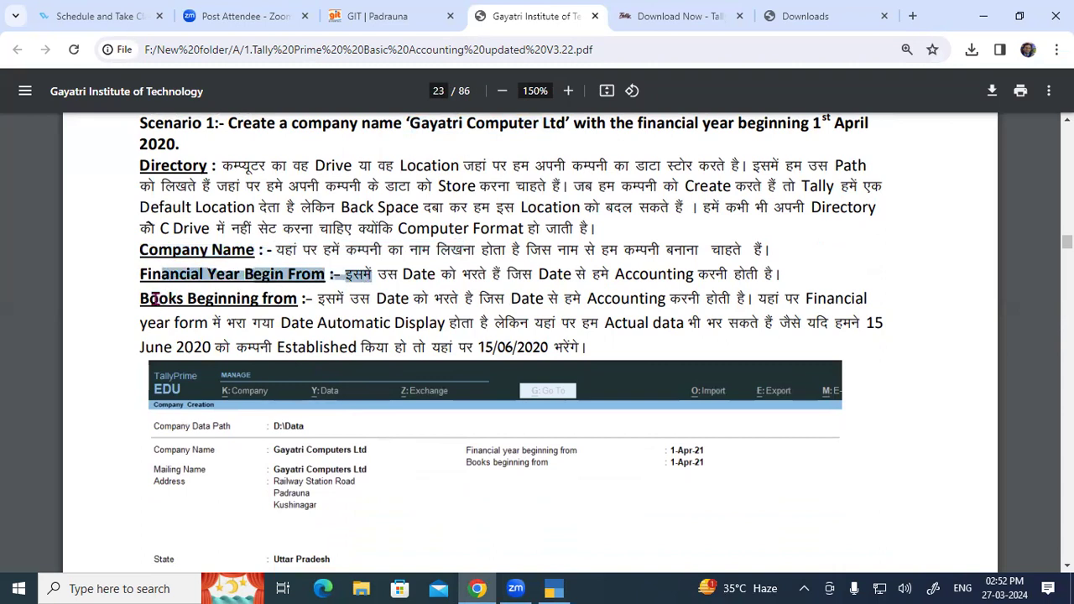
pyautogui.moveTo(141, 299); pyautogui.dragTo(316, 302)
pyautogui.click(315, 302)
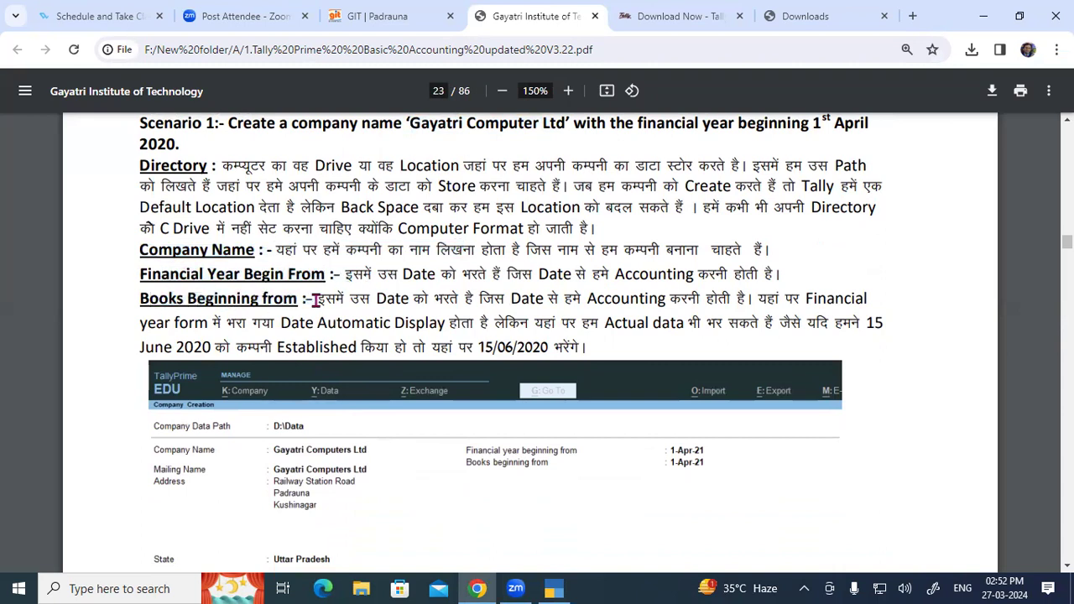
# Highlight the page 23 financial-year and books-beginning explanations, then scroll to the sample screen.
pyautogui.moveTo(140, 277); pyautogui.dragTo(729, 278)
pyautogui.click(441, 294)
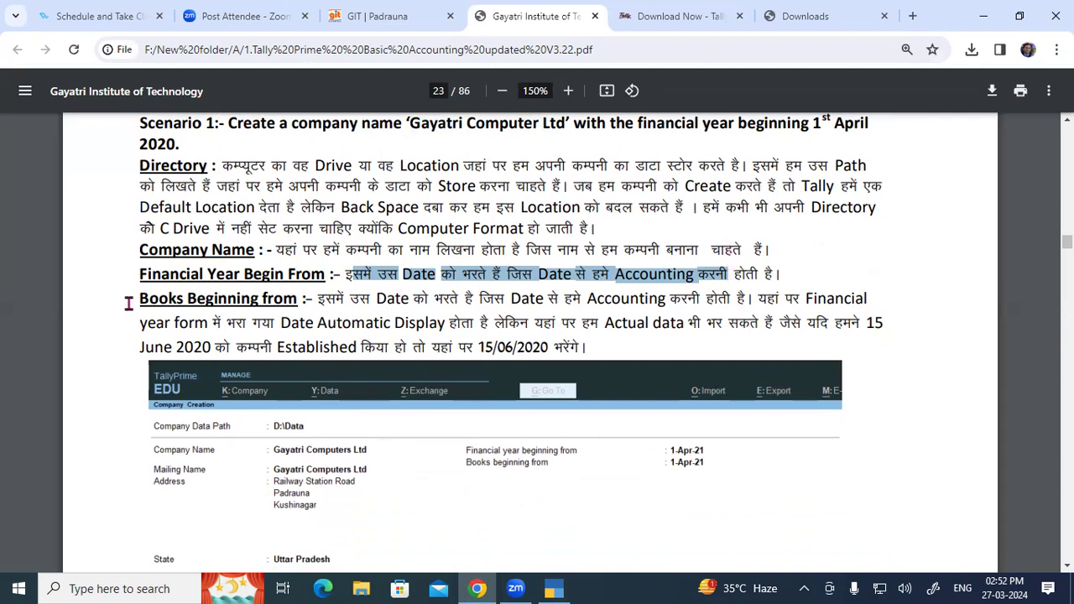
pyautogui.moveTo(142, 299); pyautogui.dragTo(231, 327)
pyautogui.click(417, 307)
pyautogui.click(644, 300)
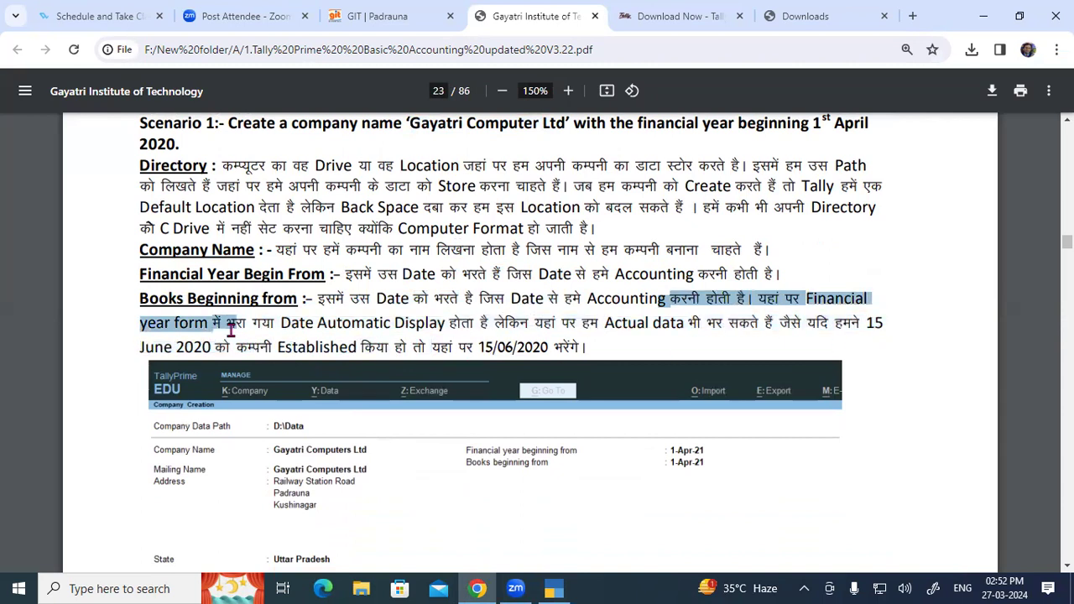
pyautogui.moveTo(139, 302); pyautogui.dragTo(306, 304)
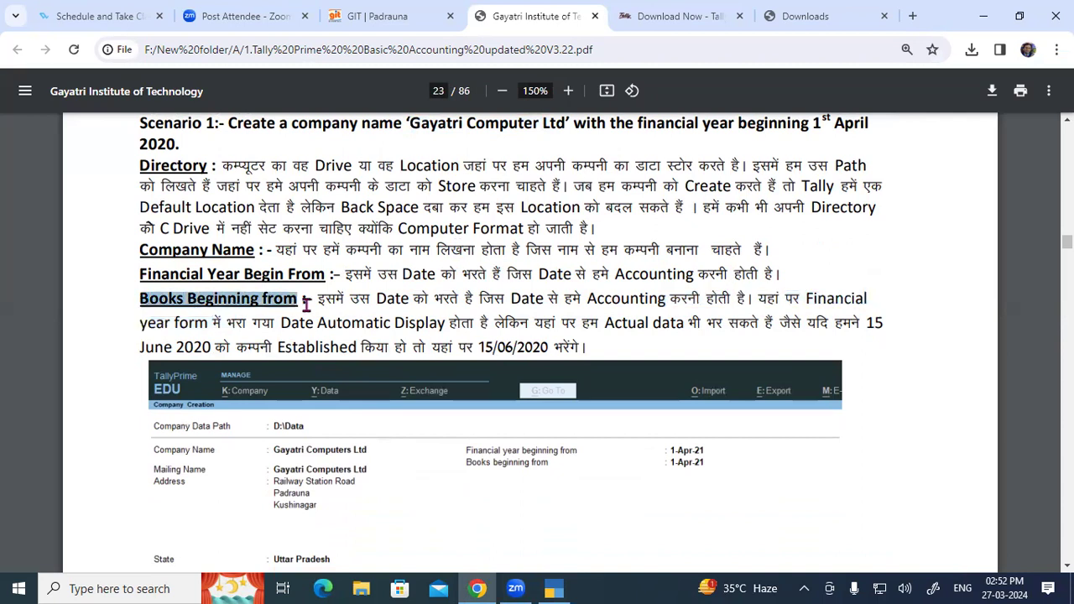
pyautogui.scroll(-4, 423, 283)
pyautogui.scroll(1, 273, 288)
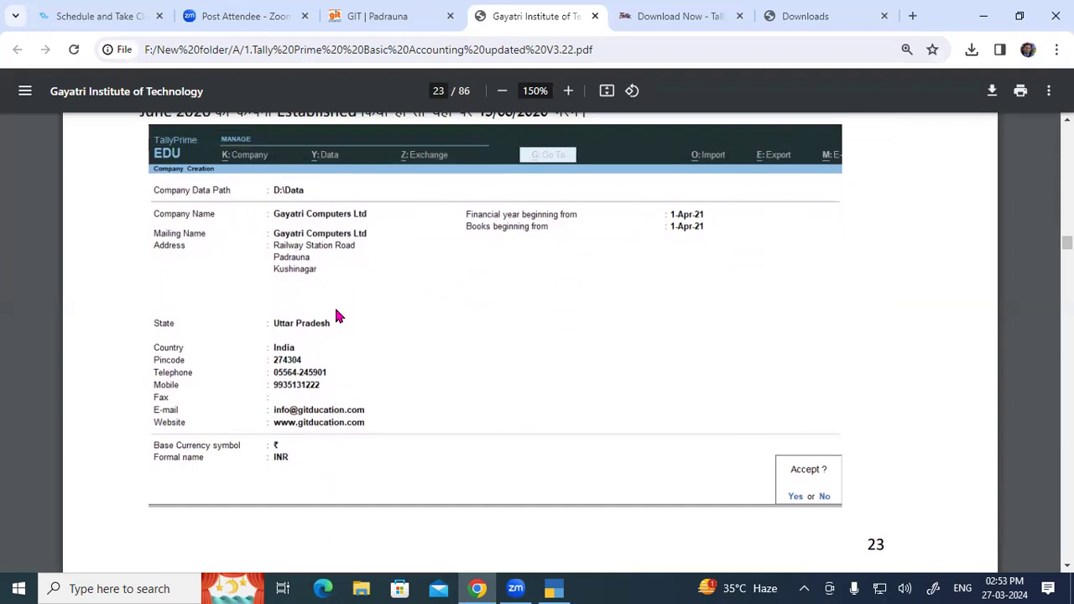
# Scroll to page 24, highlighting the Select Company and Shut A Company headings.
pyautogui.scroll(-7, 355, 310)
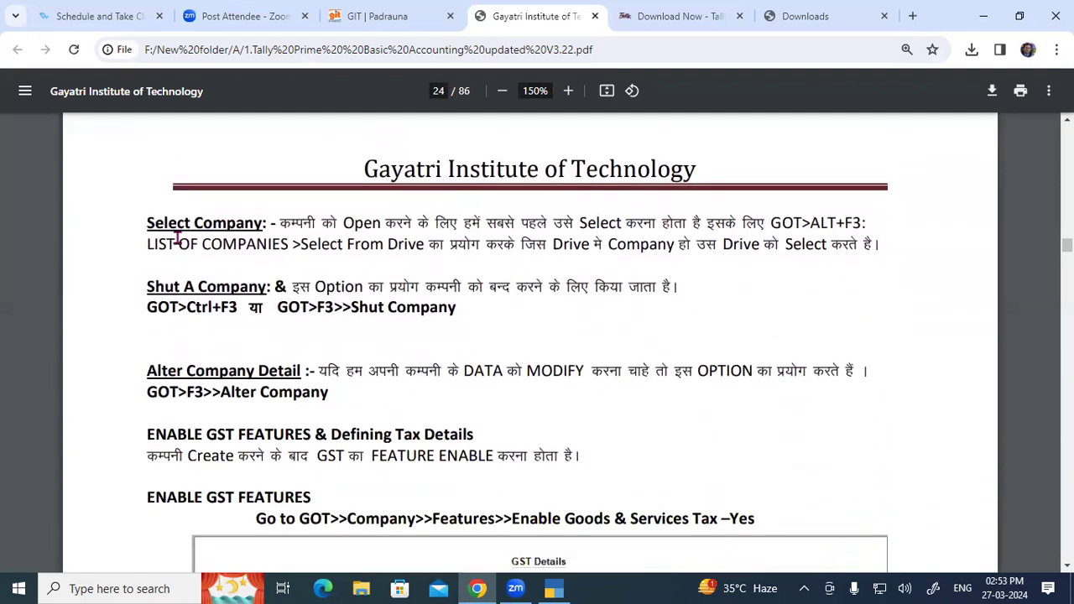
pyautogui.moveTo(147, 223); pyautogui.dragTo(256, 225)
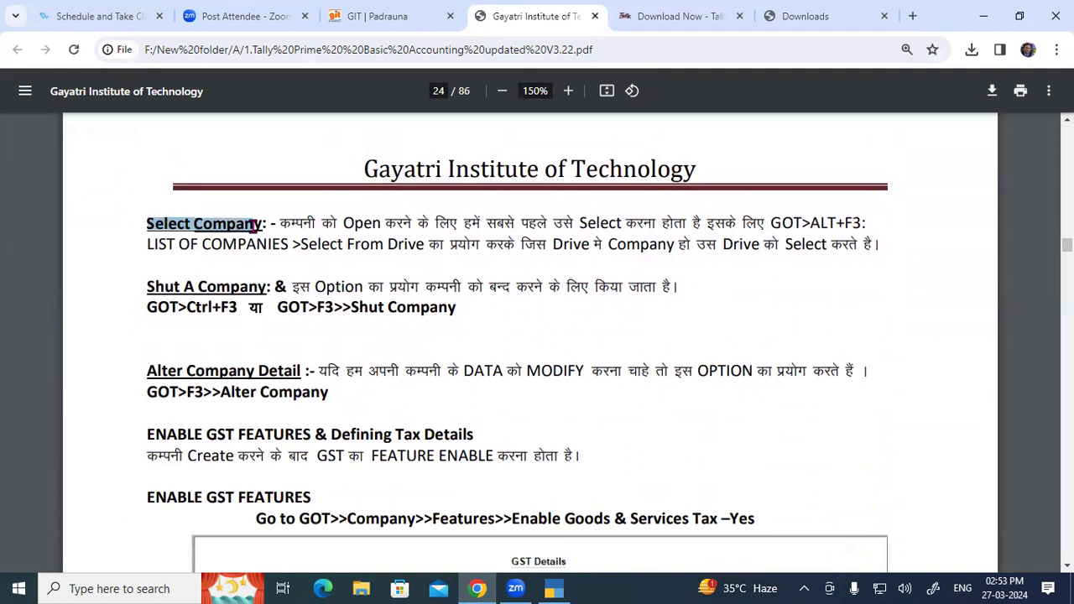
pyautogui.scroll(-1, 252, 224)
pyautogui.moveTo(159, 216); pyautogui.dragTo(263, 211)
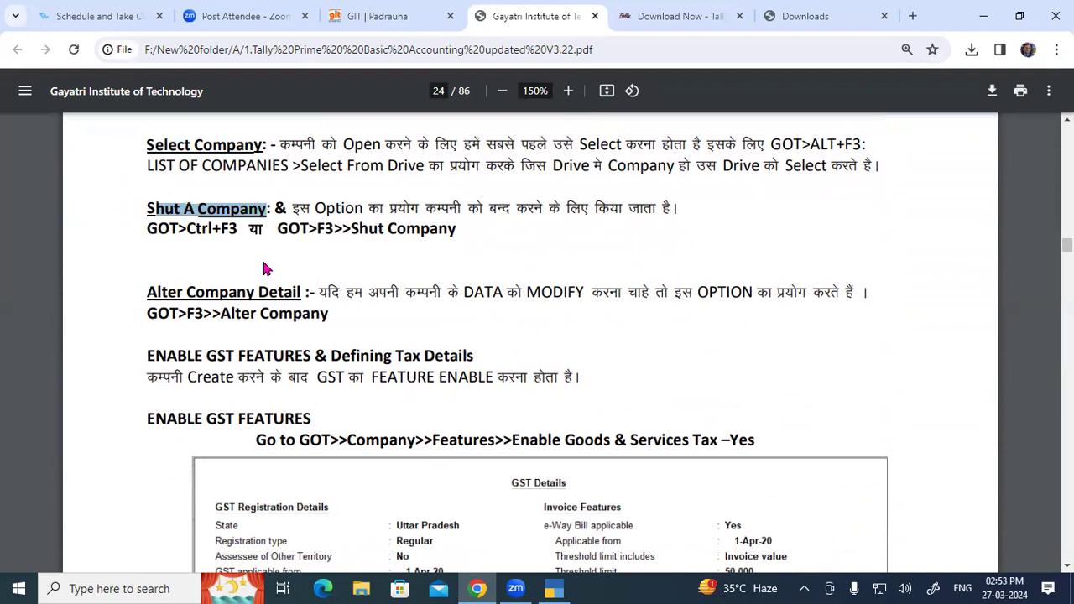
pyautogui.scroll(-1, 268, 269)
pyautogui.moveTo(157, 216); pyautogui.dragTo(302, 215)
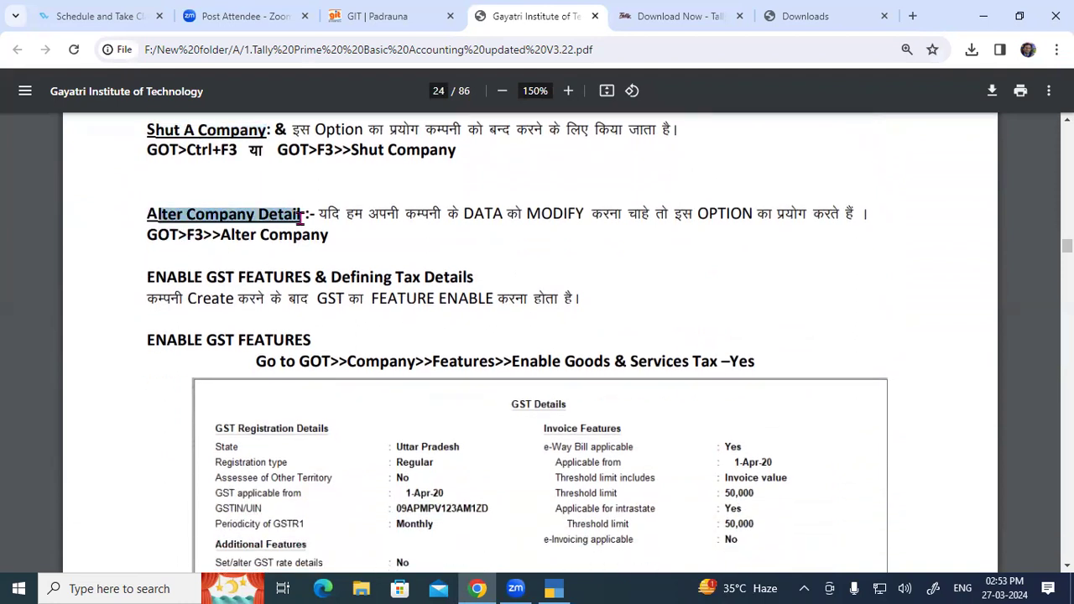
# Highlight the GST feature-enabling note and the Select Company-to-GST notes, then scroll to the GST Details table.
pyautogui.moveTo(146, 276); pyautogui.dragTo(565, 289)
pyautogui.scroll(2, 566, 289)
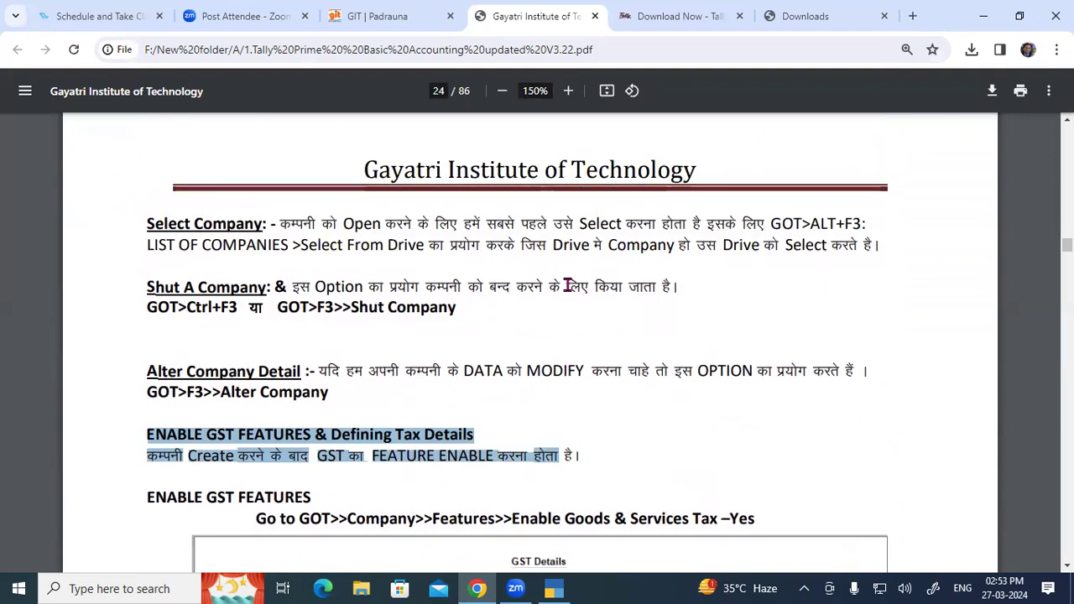
pyautogui.click(148, 224)
pyautogui.moveTo(177, 261); pyautogui.dragTo(375, 442)
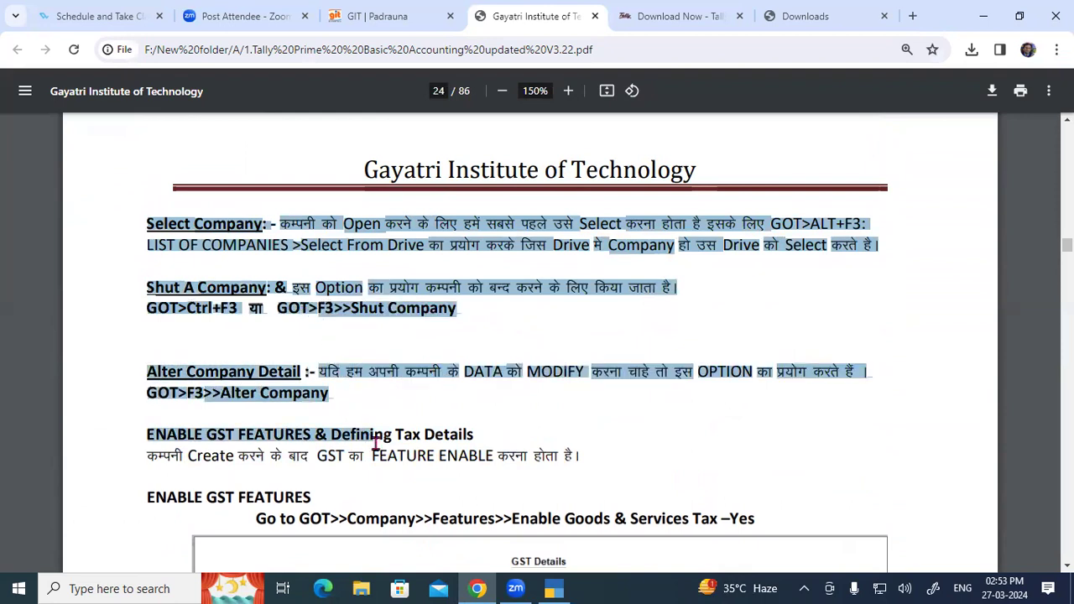
pyautogui.scroll(-5, 375, 442)
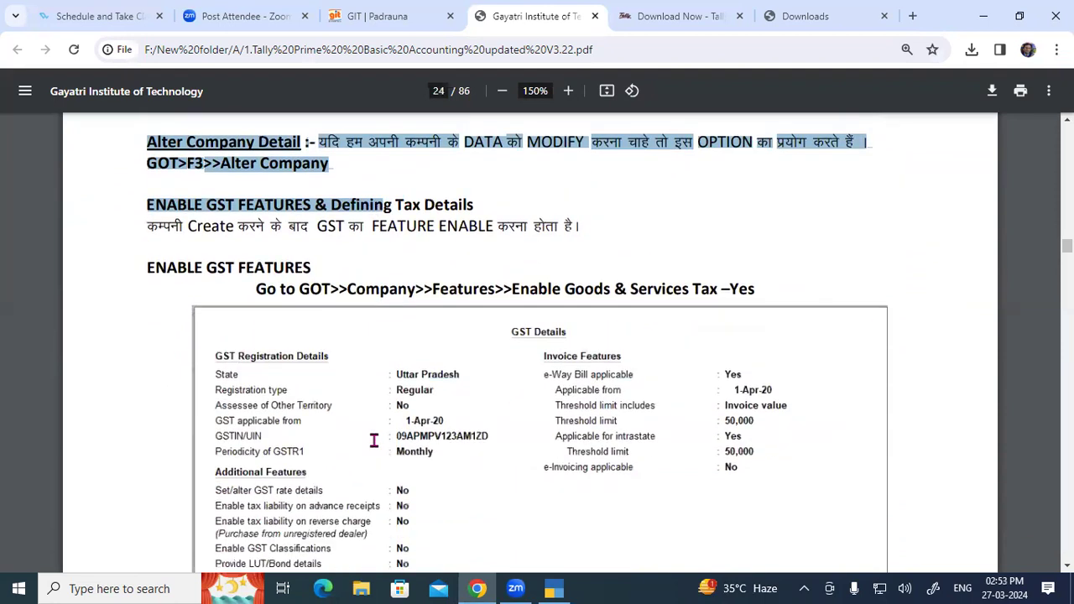
pyautogui.scroll(-1, 375, 442)
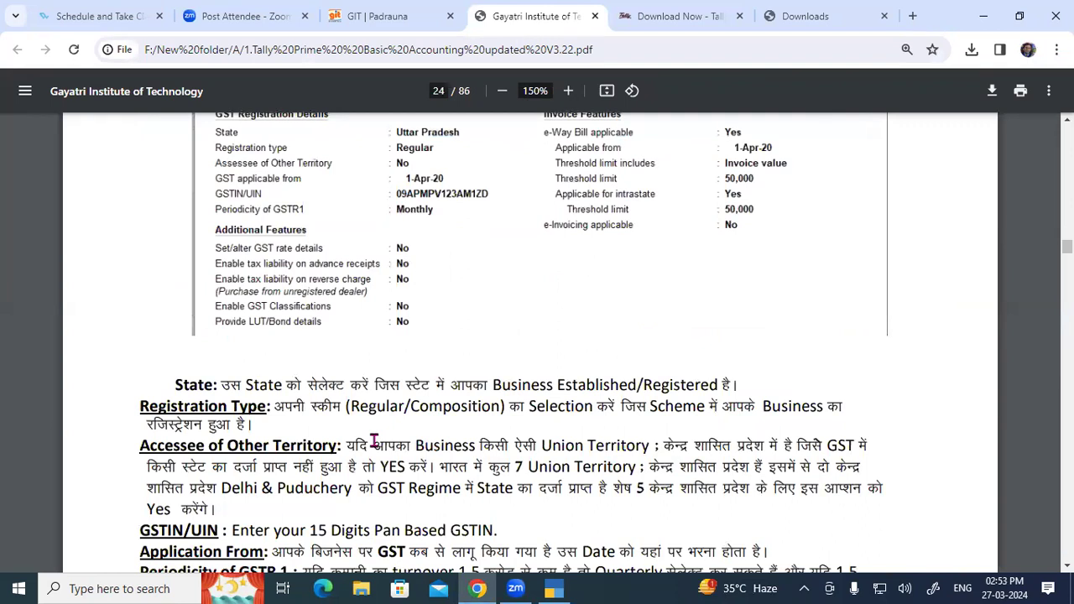